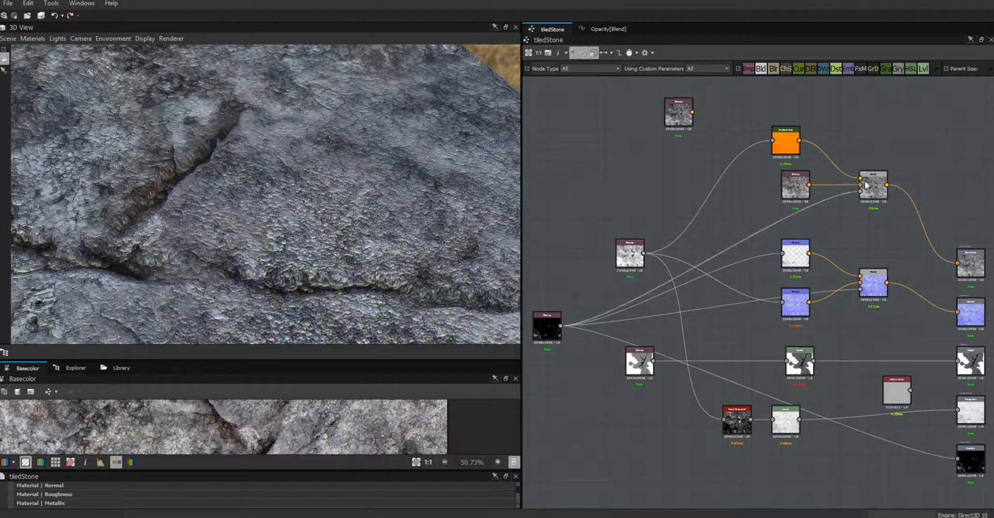
- Preview the black Metallic mask node in the 2D view and orbit the 3D stone
{"action": "left_click", "coordinate": [546, 334]}
{"action": "double_click", "coordinate": [547, 334]}
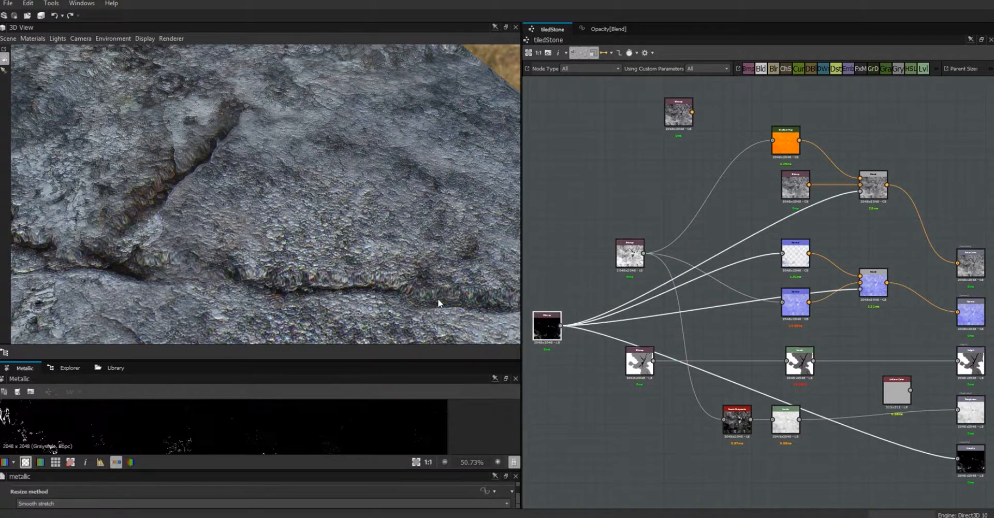
{"action": "left_click_drag", "start_coordinate": [347, 218], "coordinate": [518, 239]}
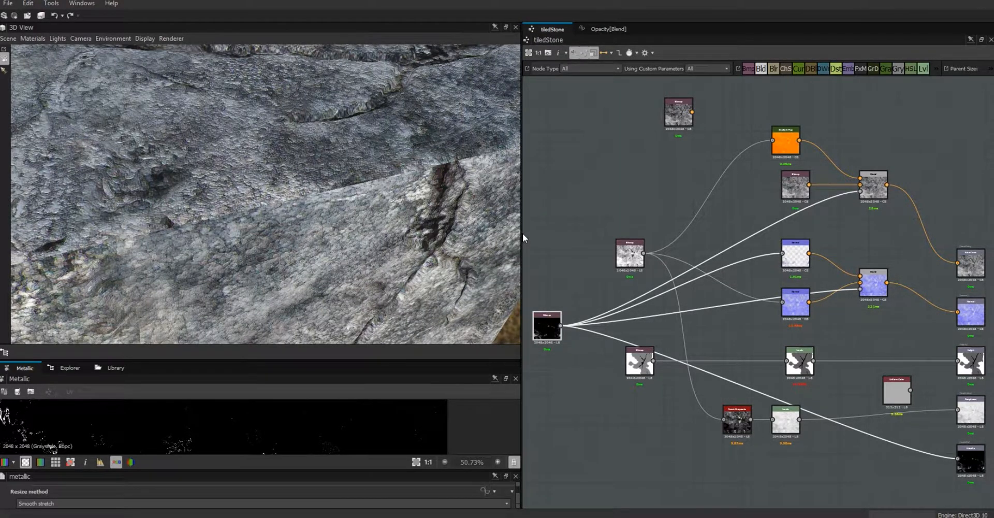
- Widen the node graph panel and enlarge the 2D preview and graph parameters panels
{"action": "left_click_drag", "start_coordinate": [523, 233], "coordinate": [330, 234]}
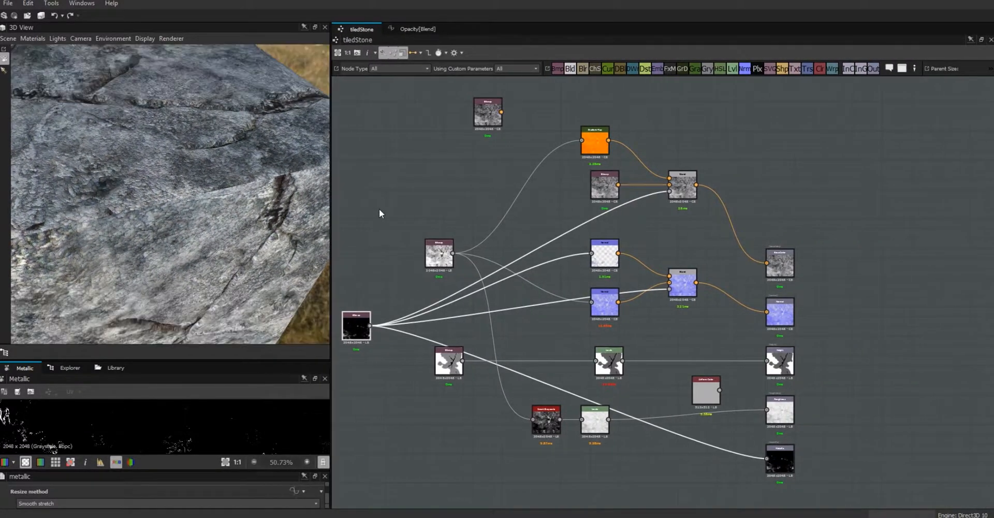
{"action": "left_click", "coordinate": [380, 213]}
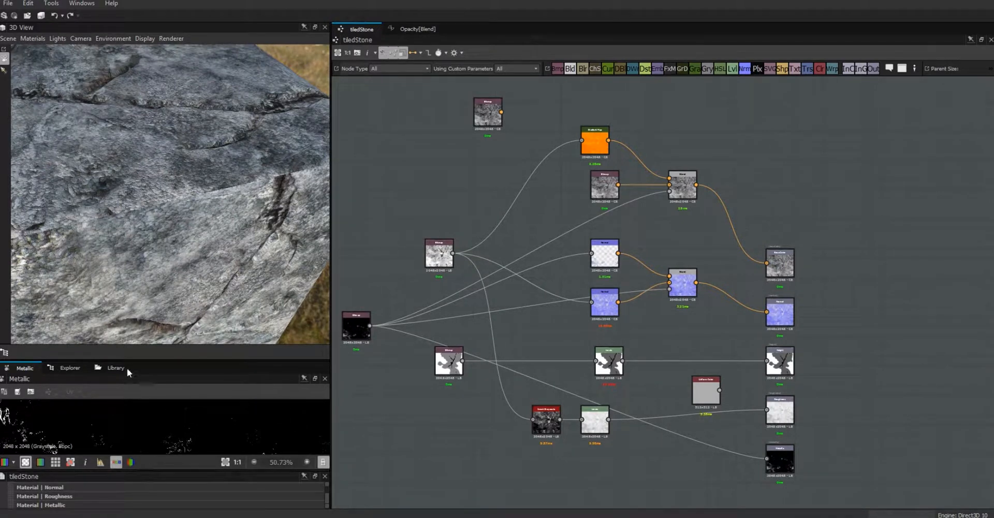
{"action": "left_click_drag", "start_coordinate": [135, 361], "coordinate": [138, 269]}
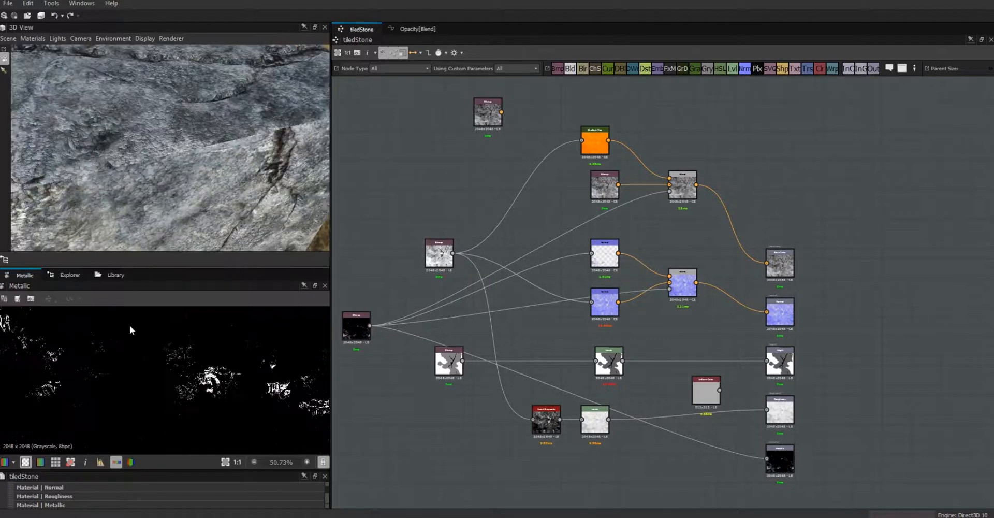
{"action": "left_click_drag", "start_coordinate": [153, 468], "coordinate": [153, 371]}
- Expand the metalVeins parameter and raise its Default value from 0.25 toward 1
{"action": "left_click", "coordinate": [19, 436]}
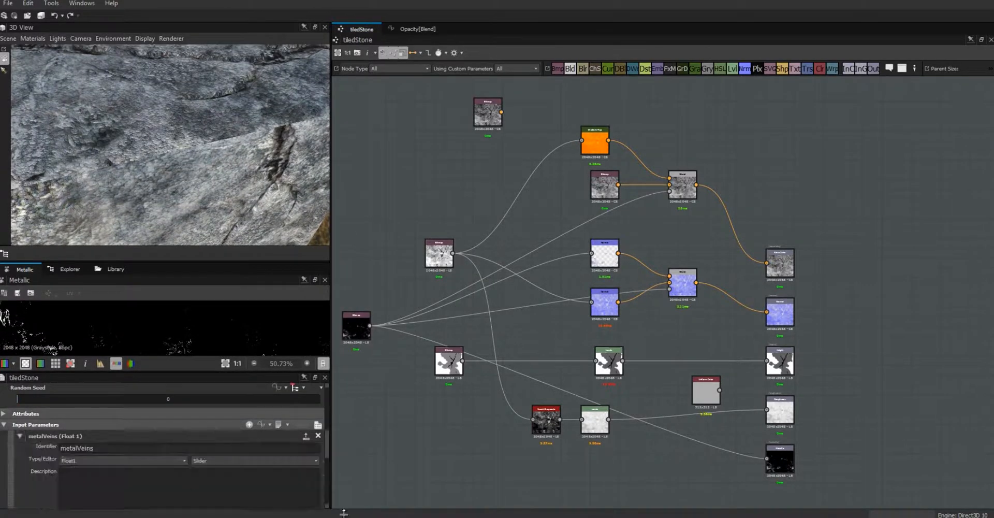
{"action": "left_click_drag", "start_coordinate": [328, 441], "coordinate": [327, 465]}
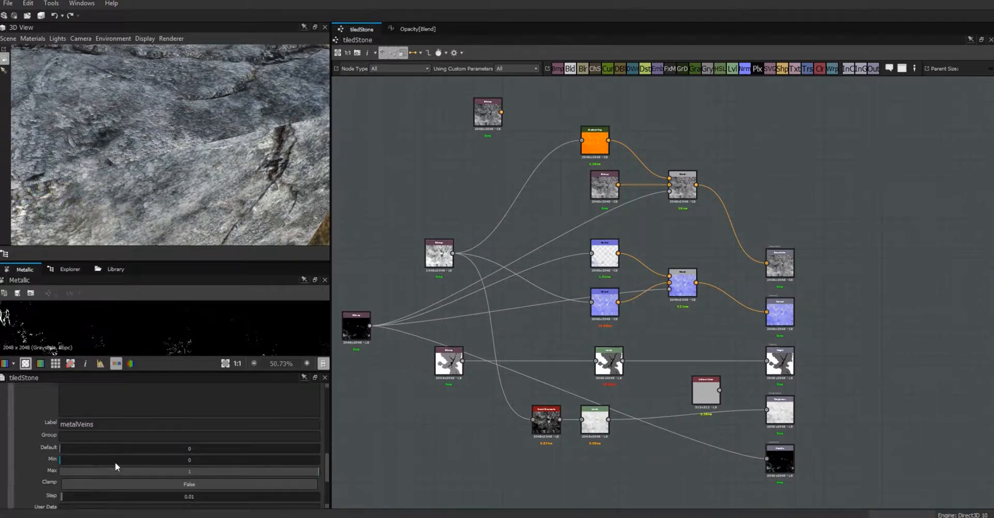
{"action": "left_click_drag", "start_coordinate": [58, 446], "coordinate": [191, 458]}
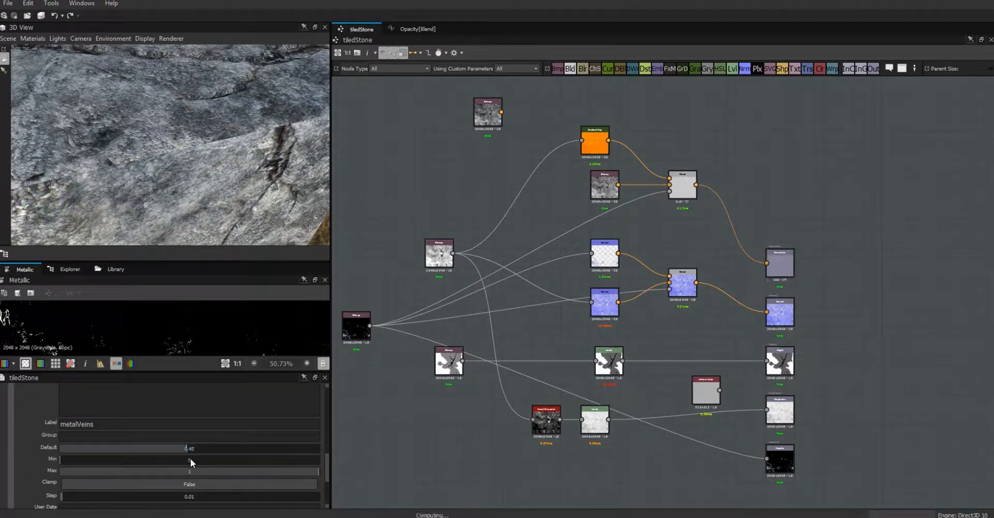
{"action": "left_click_drag", "start_coordinate": [182, 158], "coordinate": [187, 119]}
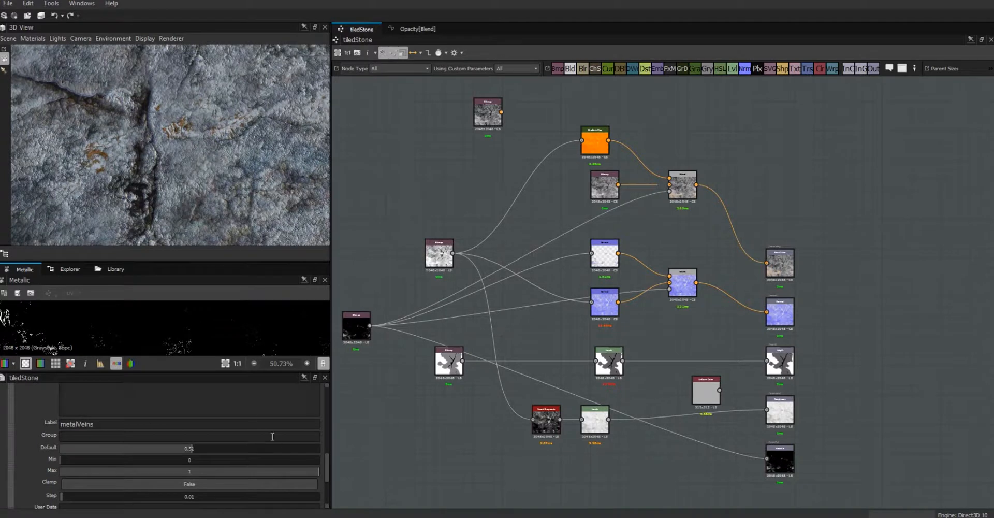
{"action": "left_click_drag", "start_coordinate": [184, 446], "coordinate": [264, 458]}
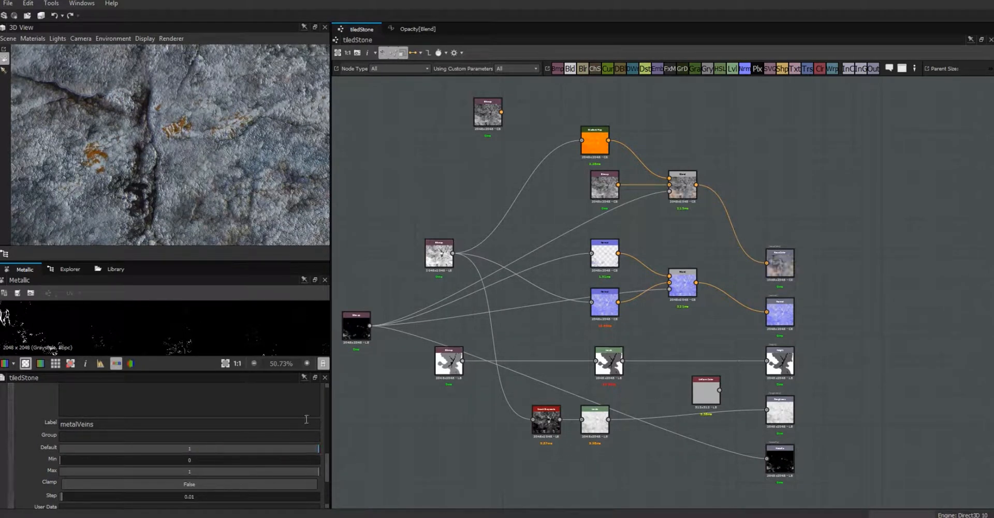
- Inspect the orange veins on the stone, then move the Levels and Uniform Color nodes right
{"action": "left_click_drag", "start_coordinate": [214, 94], "coordinate": [468, 374]}
{"action": "left_click_drag", "start_coordinate": [227, 190], "coordinate": [244, 126]}
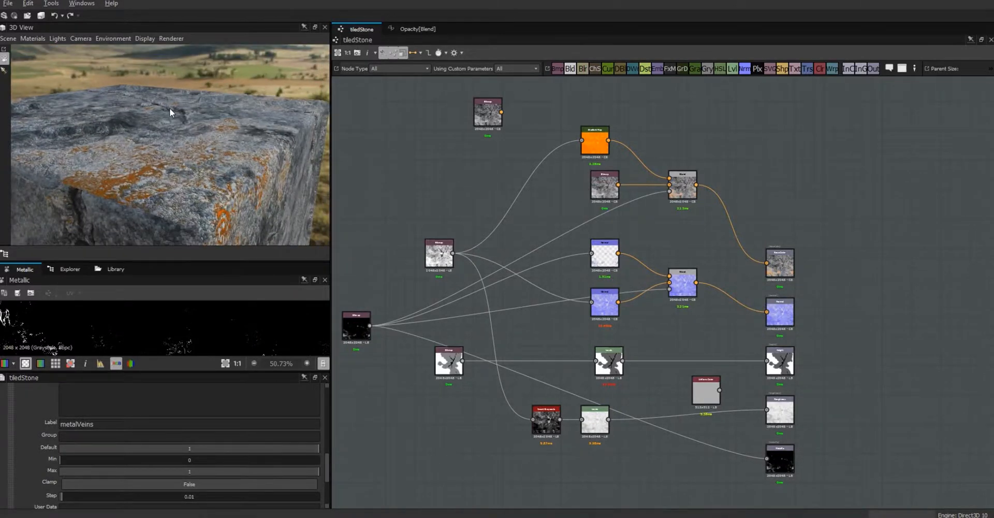
{"action": "left_click_drag", "start_coordinate": [171, 111], "coordinate": [197, 165]}
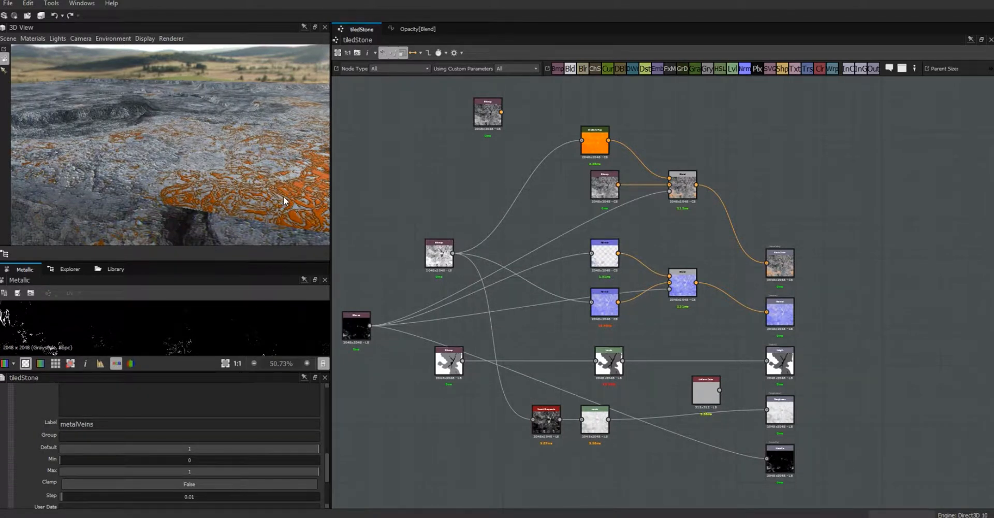
{"action": "left_click_drag", "start_coordinate": [284, 197], "coordinate": [276, 197]}
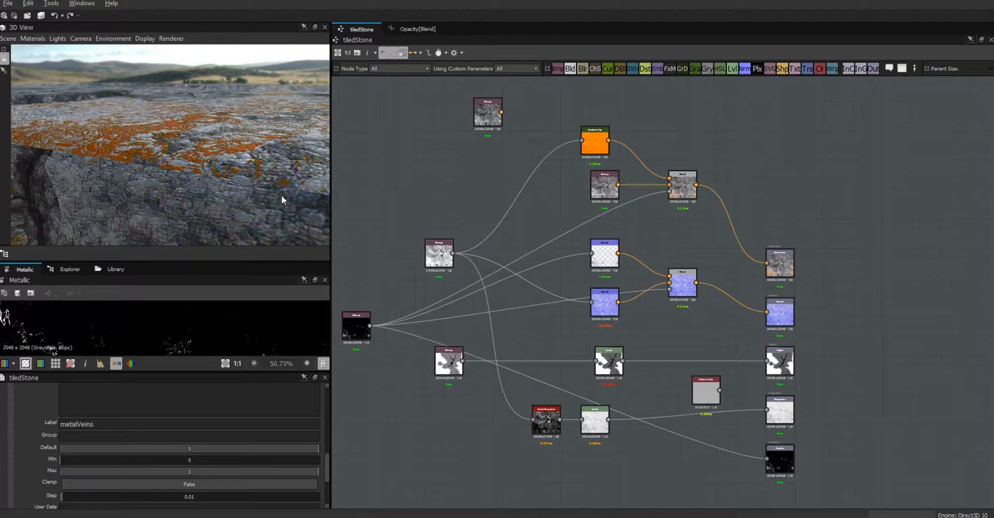
{"action": "left_click_drag", "start_coordinate": [618, 365], "coordinate": [739, 356]}
{"action": "left_click_drag", "start_coordinate": [713, 392], "coordinate": [865, 352]}
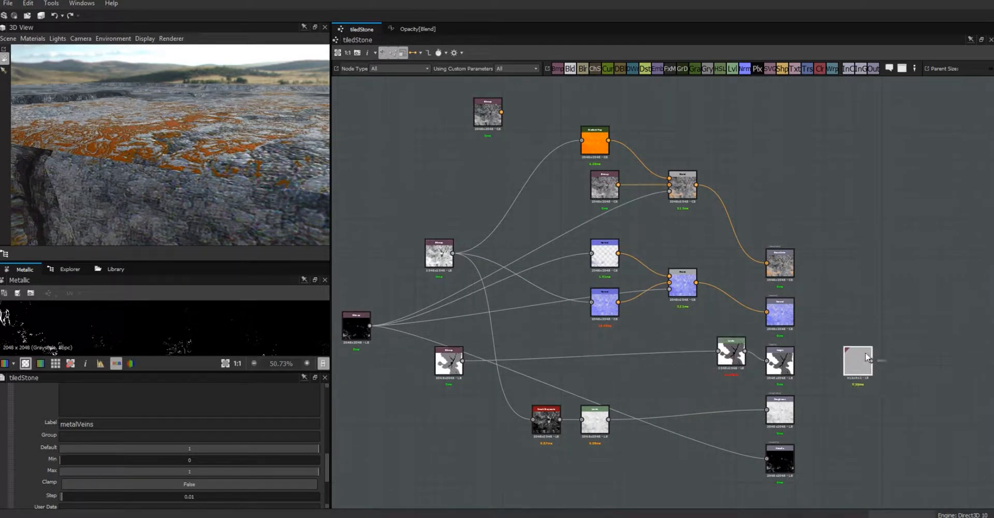
- Delete the Uniform Color node and move the white and Smart Grayscale nodes up toward the outputs
{"action": "left_click", "coordinate": [860, 354]}
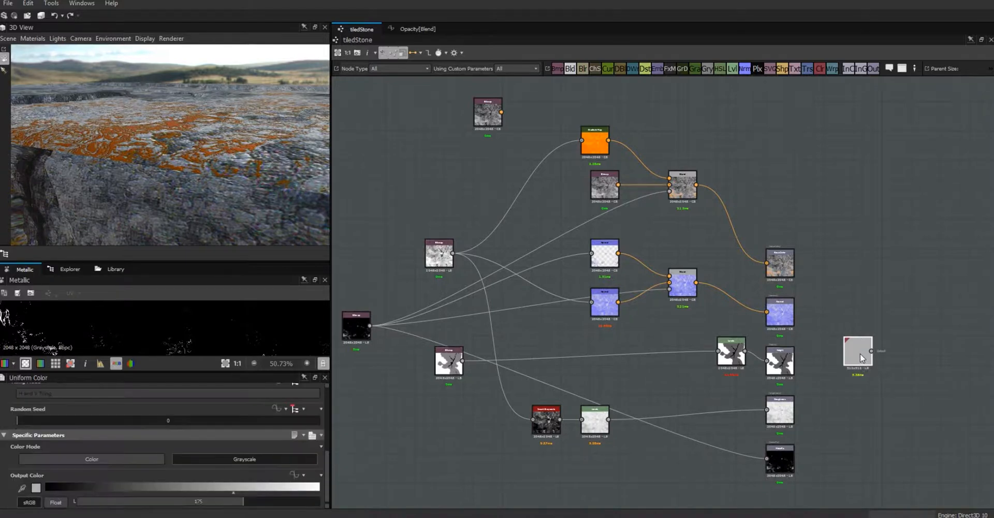
{"action": "key", "text": "Delete"}
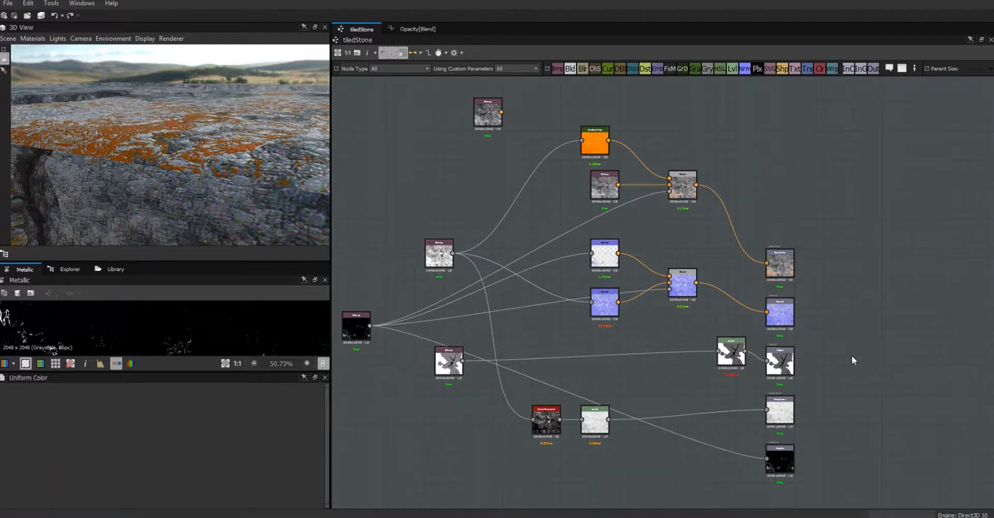
{"action": "left_click_drag", "start_coordinate": [605, 427], "coordinate": [680, 399]}
{"action": "left_click_drag", "start_coordinate": [548, 431], "coordinate": [680, 392]}
{"action": "left_click", "coordinate": [672, 402]}
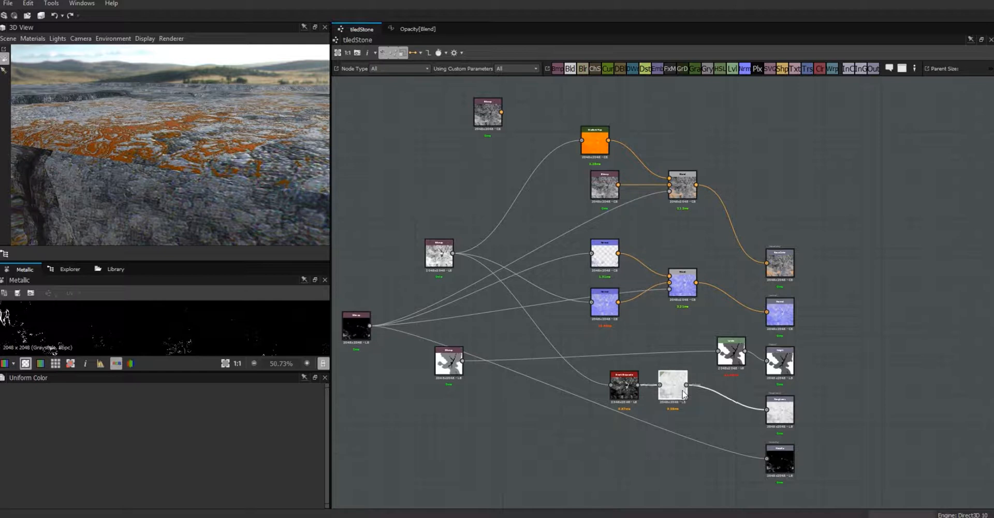
{"action": "left_click_drag", "start_coordinate": [229, 193], "coordinate": [336, 193]}
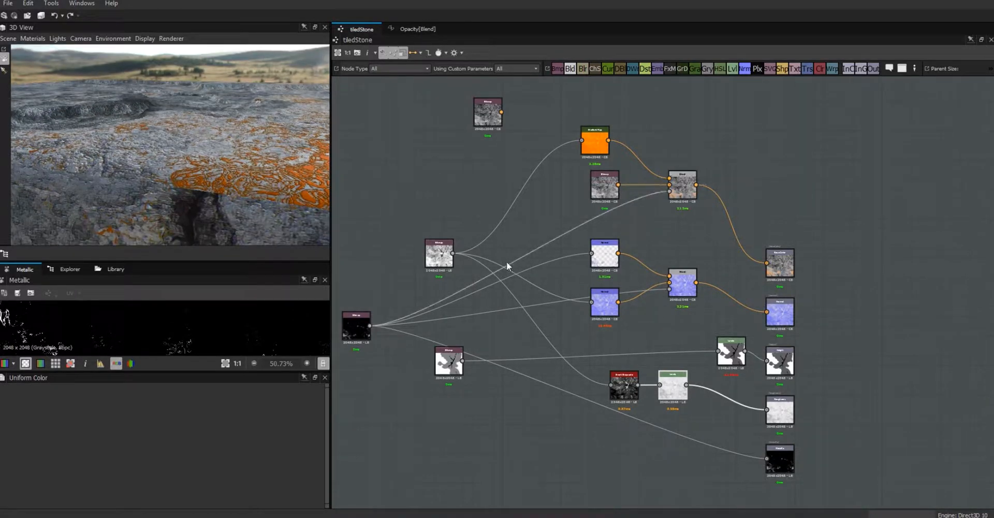
- Drag the metalVeins Default back to 0 and confirm the veins are gone in the 3D view
{"action": "left_click", "coordinate": [359, 262]}
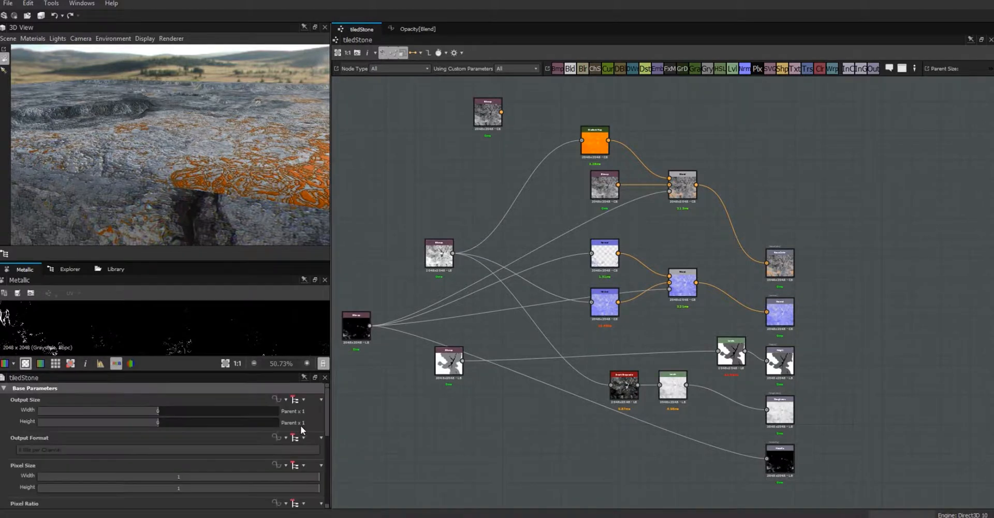
{"action": "left_click_drag", "start_coordinate": [326, 435], "coordinate": [329, 505]}
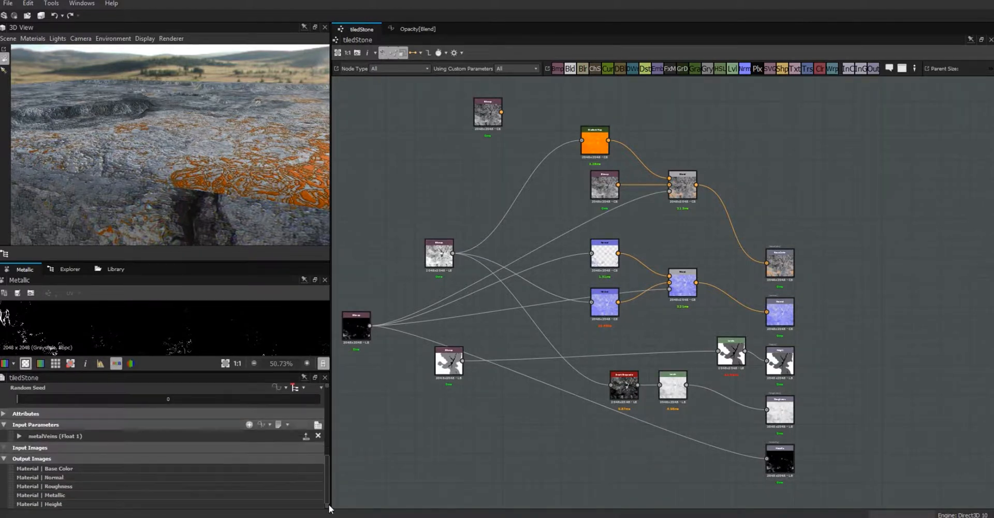
{"action": "left_click", "coordinate": [19, 436]}
{"action": "left_click_drag", "start_coordinate": [325, 451], "coordinate": [326, 481]}
{"action": "left_click_drag", "start_coordinate": [315, 420], "coordinate": [11, 434]}
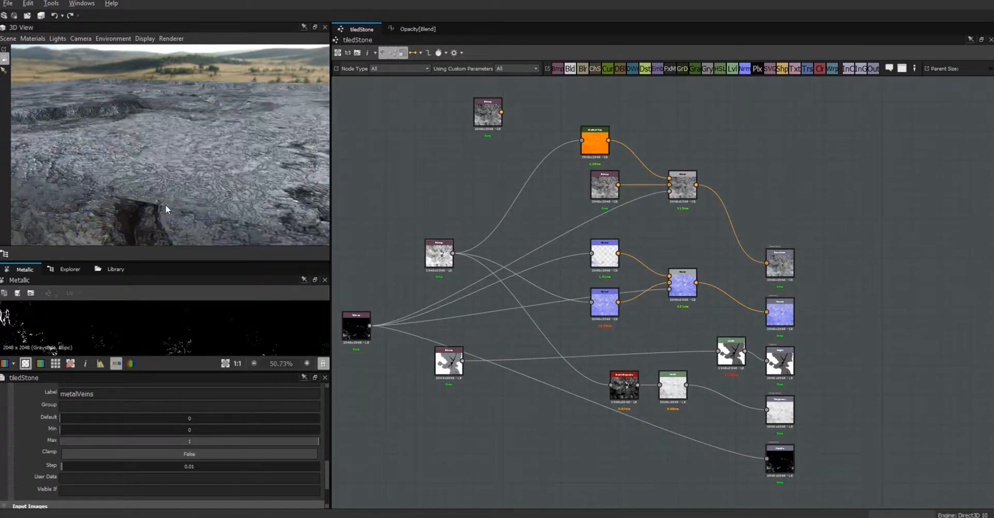
{"action": "left_click_drag", "start_coordinate": [161, 201], "coordinate": [267, 187]}
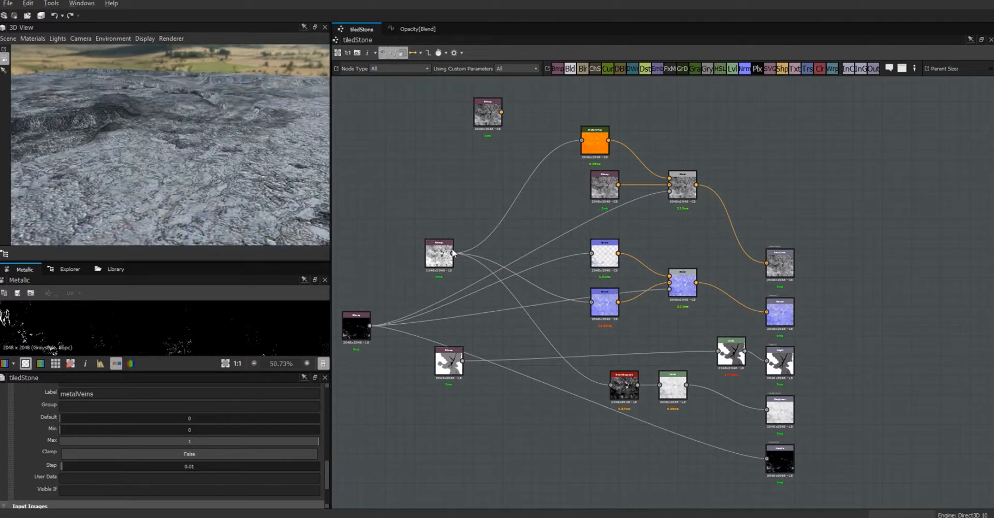
{"action": "mouse_move", "coordinate": [595, 257]}
{"action": "left_mouse_down"}
{"action": "mouse_move", "coordinate": [585, 256]}
{"action": "mouse_move", "coordinate": [598, 261]}
{"action": "left_mouse_up"}
- Set the Blend node's Opacity to 0.23, then attach a new Empty Function to it
{"action": "double_click", "coordinate": [687, 283]}
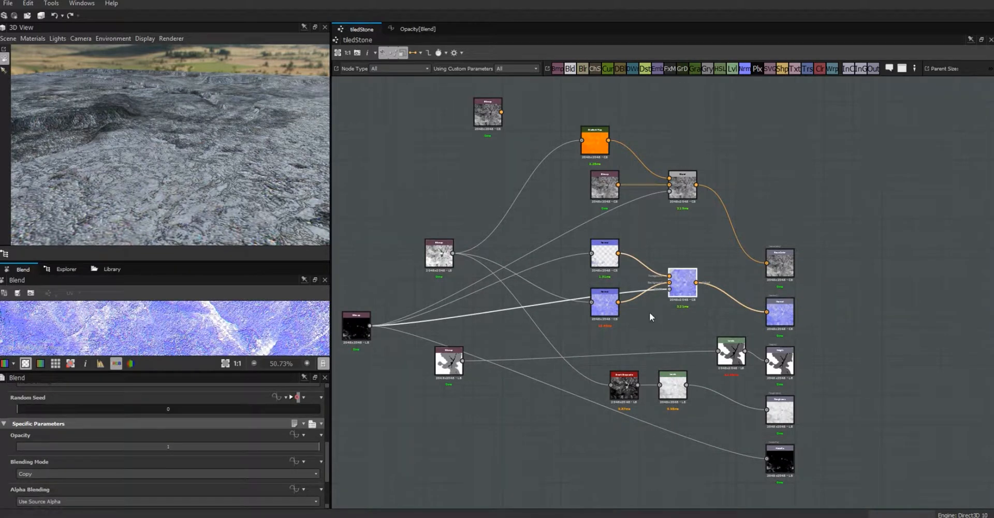
{"action": "left_click_drag", "start_coordinate": [316, 446], "coordinate": [343, 454]}
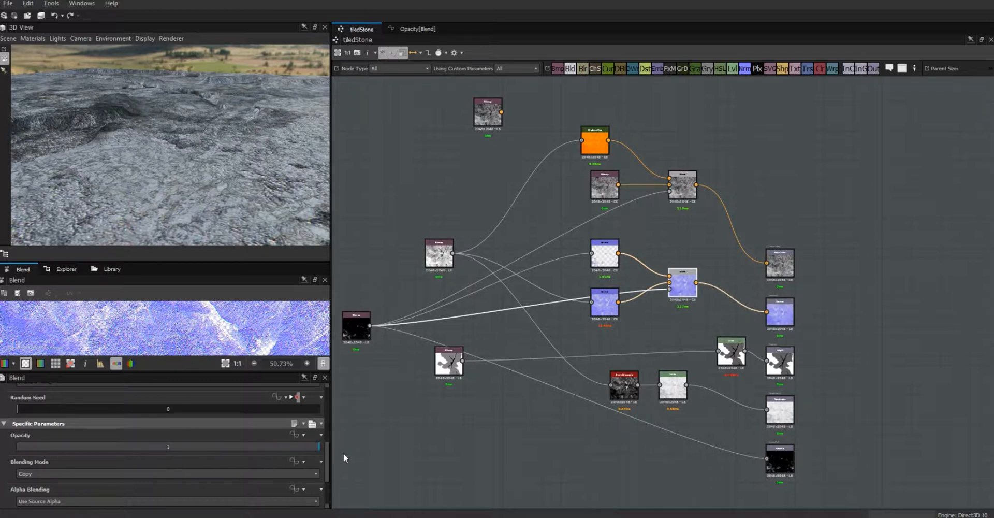
{"action": "left_click", "coordinate": [303, 435]}
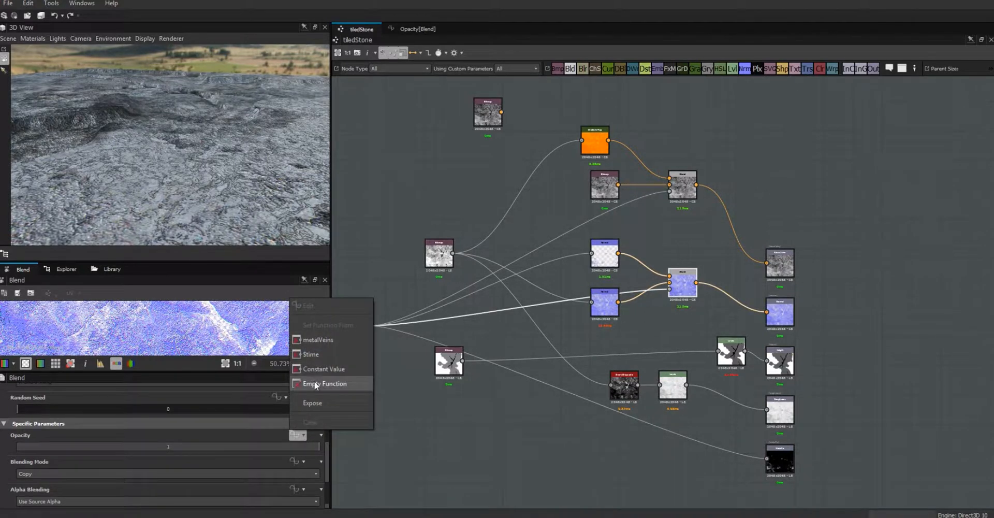
{"action": "left_click", "coordinate": [314, 383]}
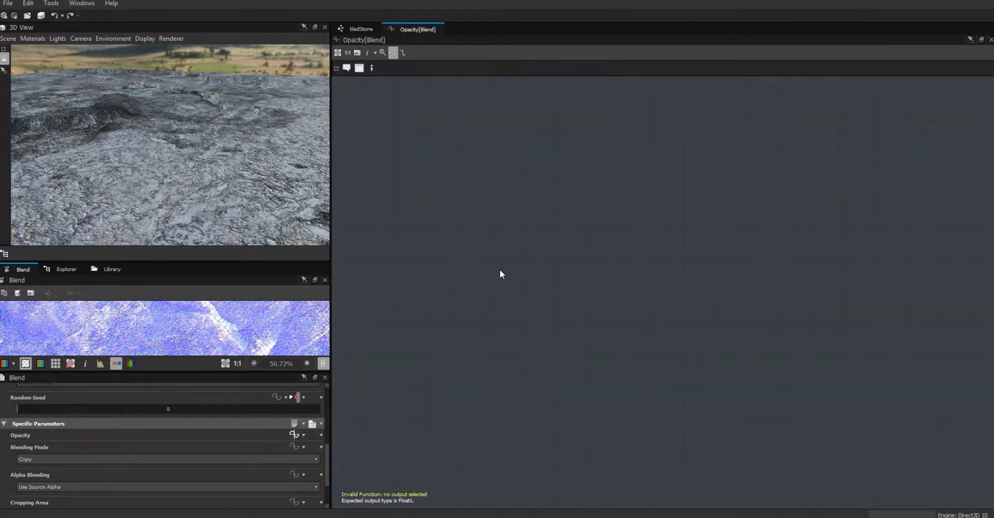
- Add a Get Float node reading metalVeins and set it as the Opacity function's output node
{"action": "right_click", "coordinate": [499, 270]}
{"action": "mouse_move", "coordinate": [557, 282]}
{"action": "mouse_move", "coordinate": [690, 301]}
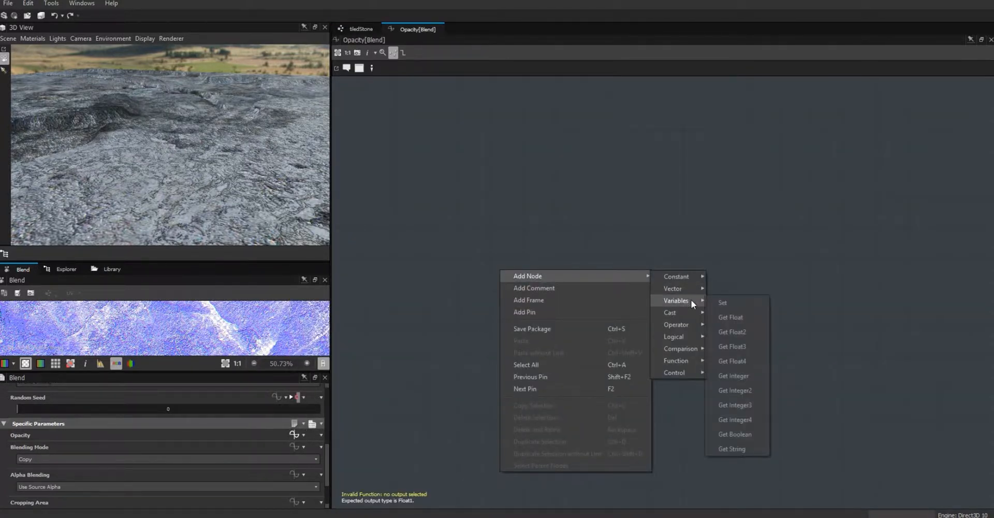
{"action": "left_click", "coordinate": [739, 318]}
{"action": "left_click", "coordinate": [517, 267]}
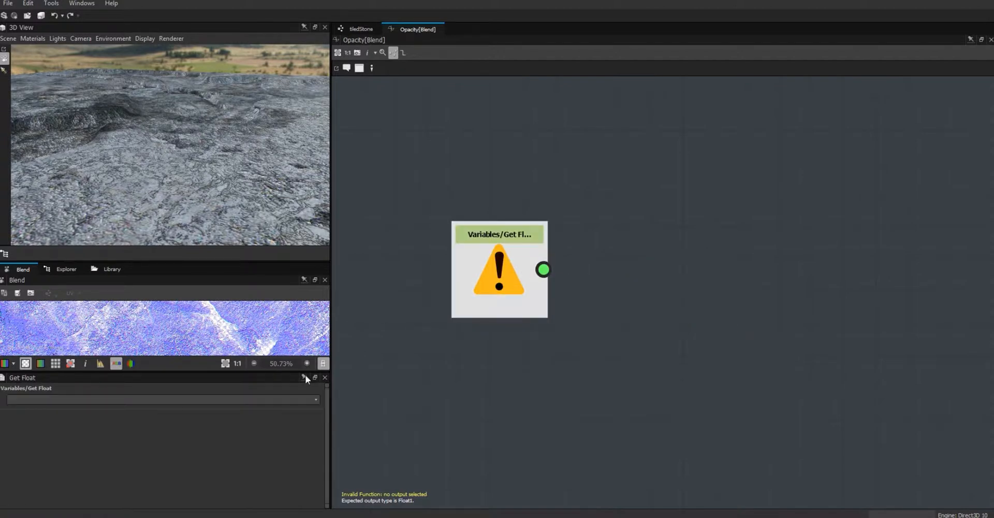
{"action": "left_click", "coordinate": [316, 399]}
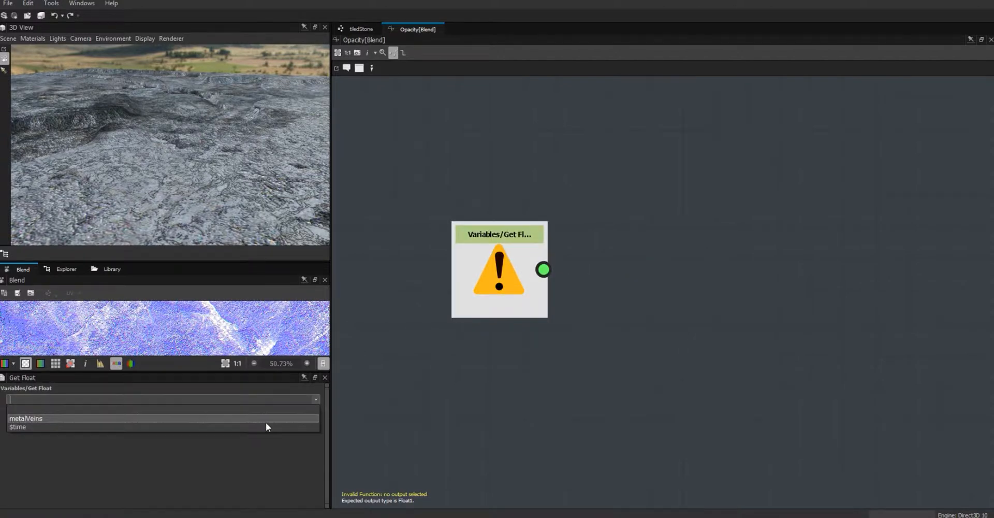
{"action": "left_click", "coordinate": [70, 417]}
{"action": "right_click", "coordinate": [515, 288]}
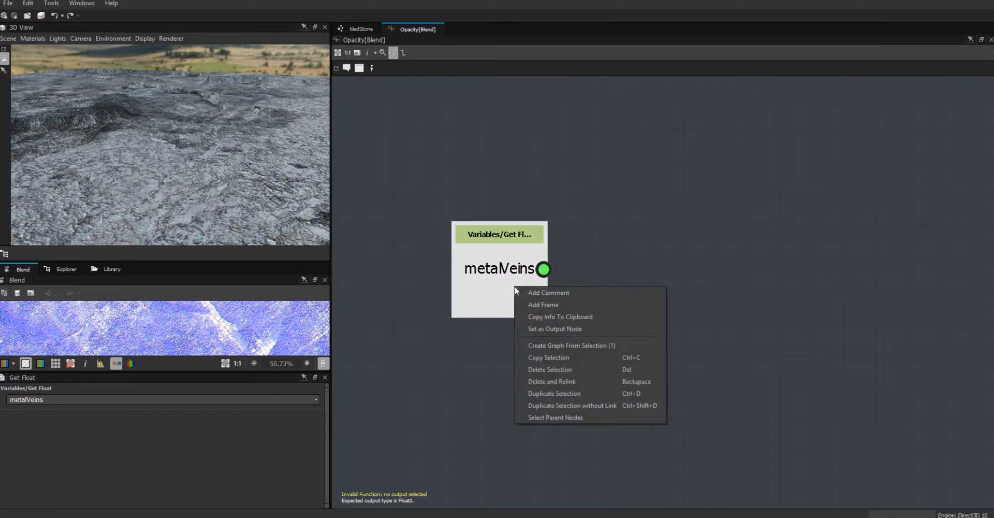
{"action": "left_click", "coordinate": [581, 328]}
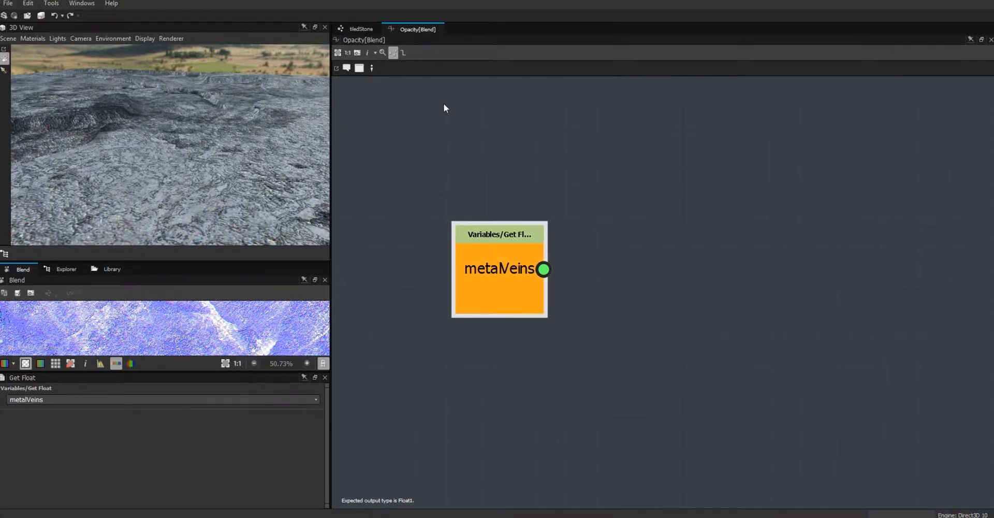
{"action": "left_click", "coordinate": [362, 29]}
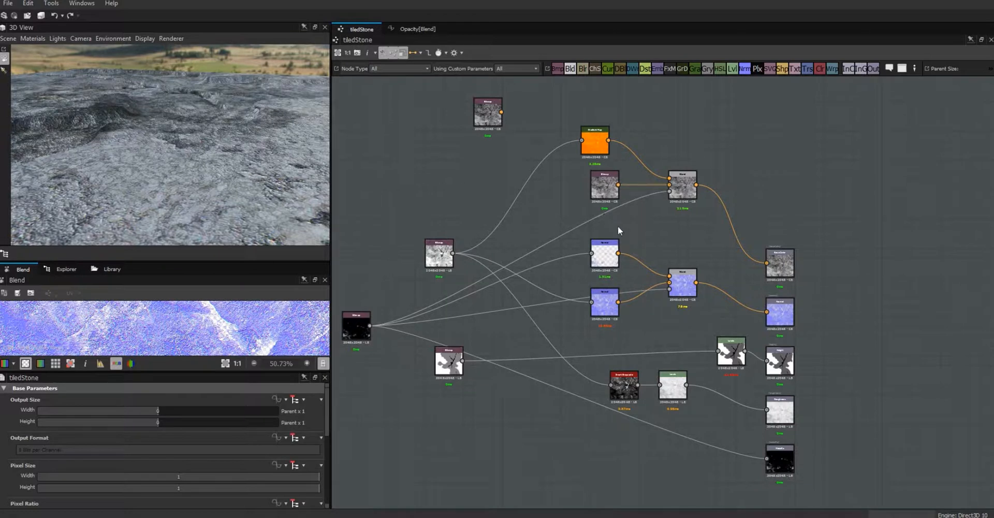
- Remove the function from the Blend node's Opacity, leaving a plain value of 1
{"action": "left_click", "coordinate": [683, 283]}
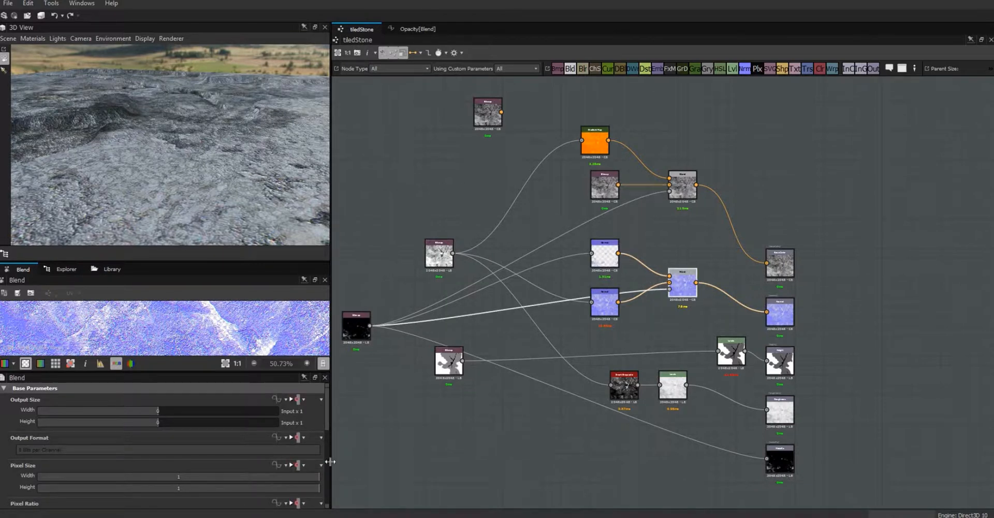
{"action": "left_click_drag", "start_coordinate": [326, 425], "coordinate": [327, 484]}
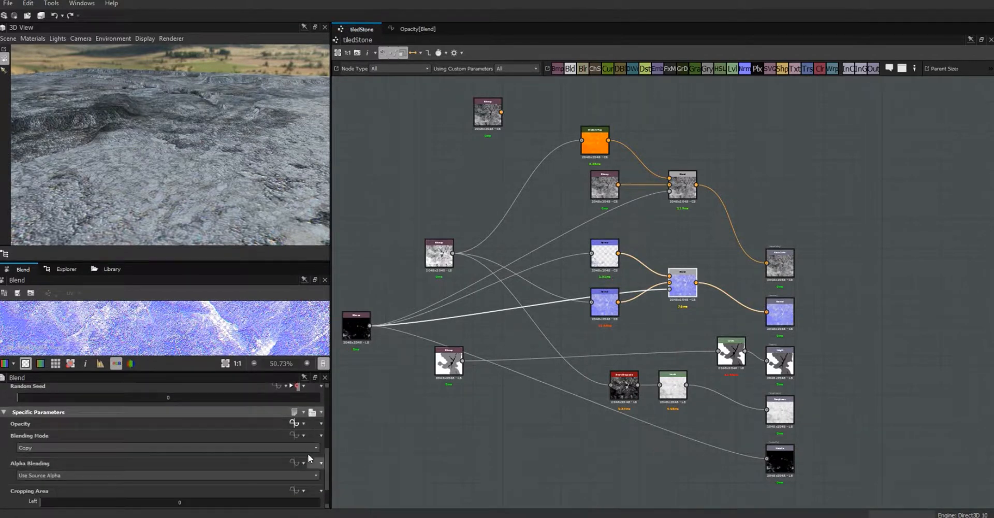
{"action": "left_click", "coordinate": [303, 424]}
{"action": "left_click", "coordinate": [312, 412]}
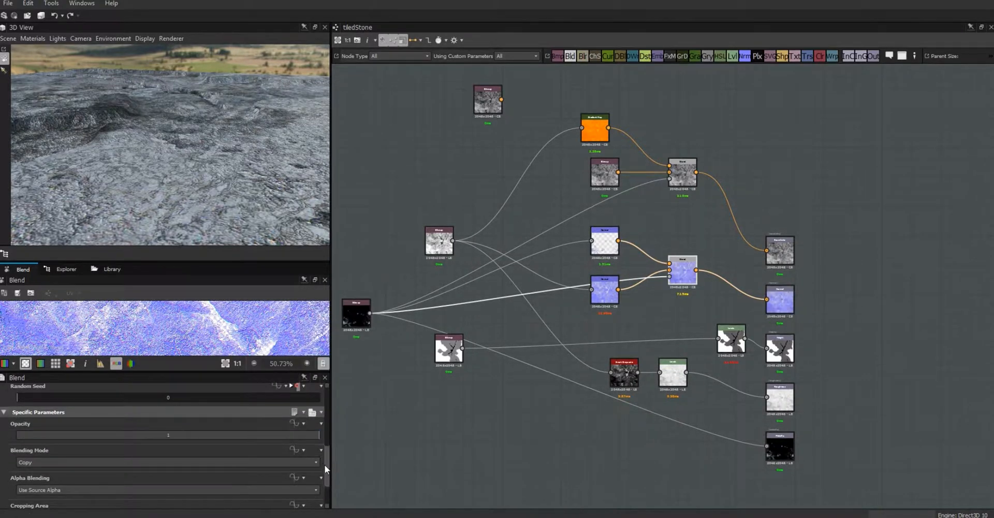
{"action": "left_click", "coordinate": [303, 424]}
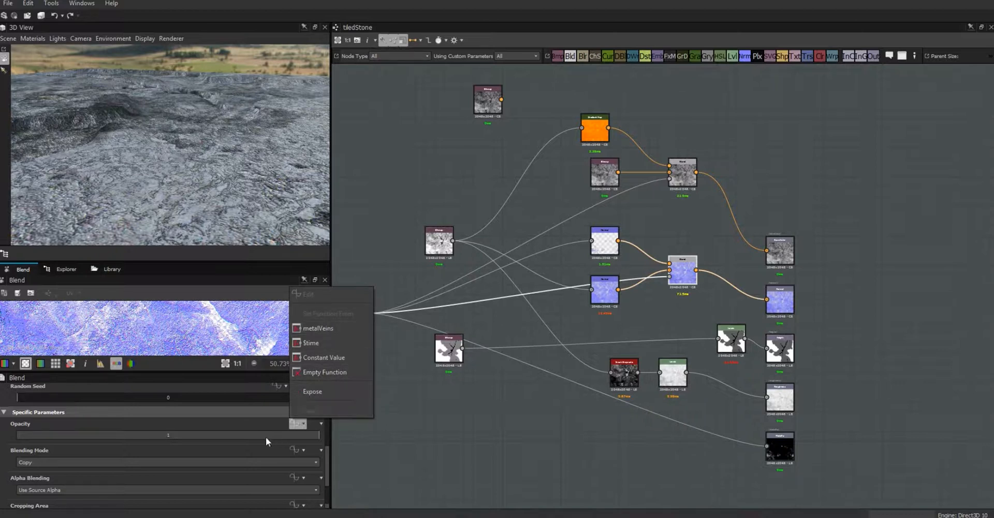
- Drive the Blend Opacity with metalVeins and check its Opacity[Blend] function graph
{"action": "left_click", "coordinate": [319, 328]}
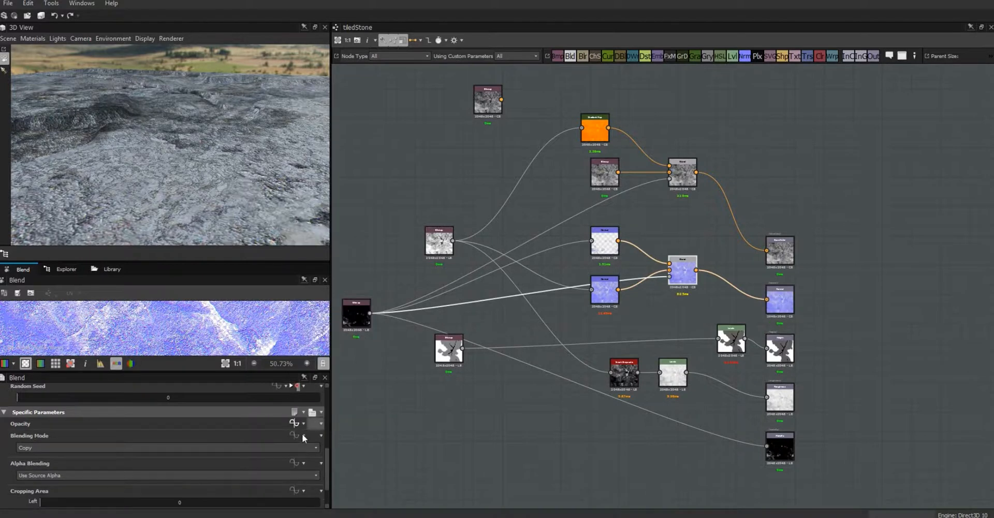
{"action": "left_click", "coordinate": [293, 424]}
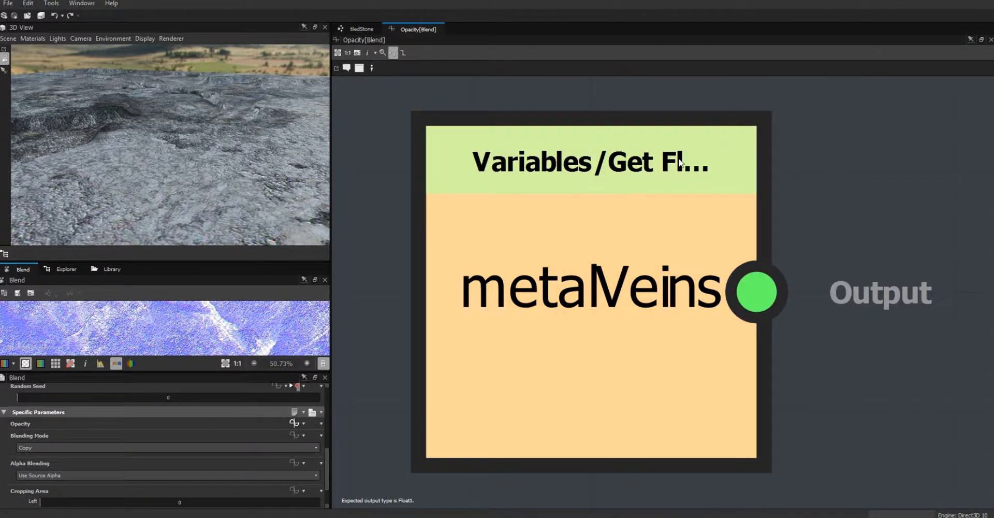
{"action": "left_click", "coordinate": [362, 29]}
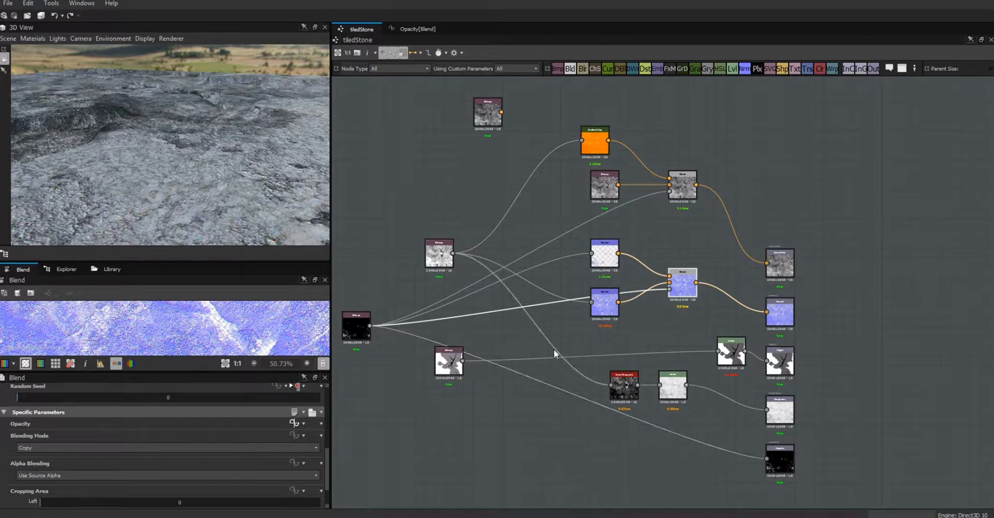
- Test higher metalVeins Default values on the stone, then return the Default to 0
{"action": "left_click", "coordinate": [374, 214]}
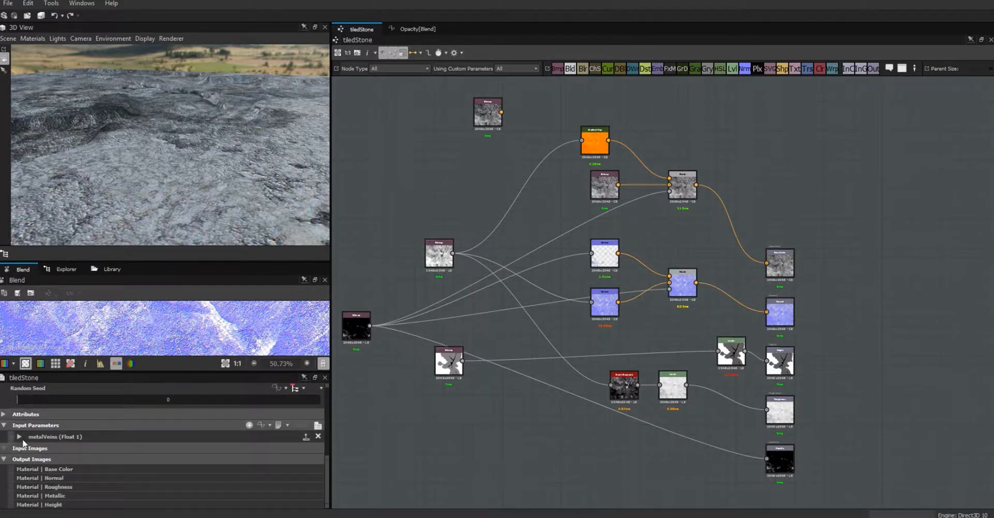
{"action": "left_click", "coordinate": [18, 437]}
{"action": "left_click_drag", "start_coordinate": [326, 453], "coordinate": [328, 476]}
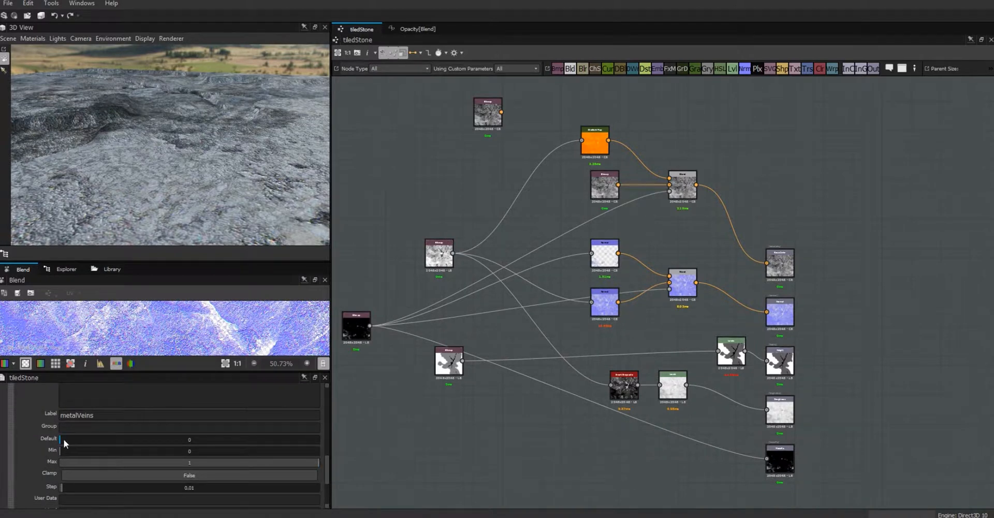
{"action": "left_click_drag", "start_coordinate": [59, 439], "coordinate": [238, 439]}
{"action": "left_click_drag", "start_coordinate": [172, 438], "coordinate": [21, 430]}
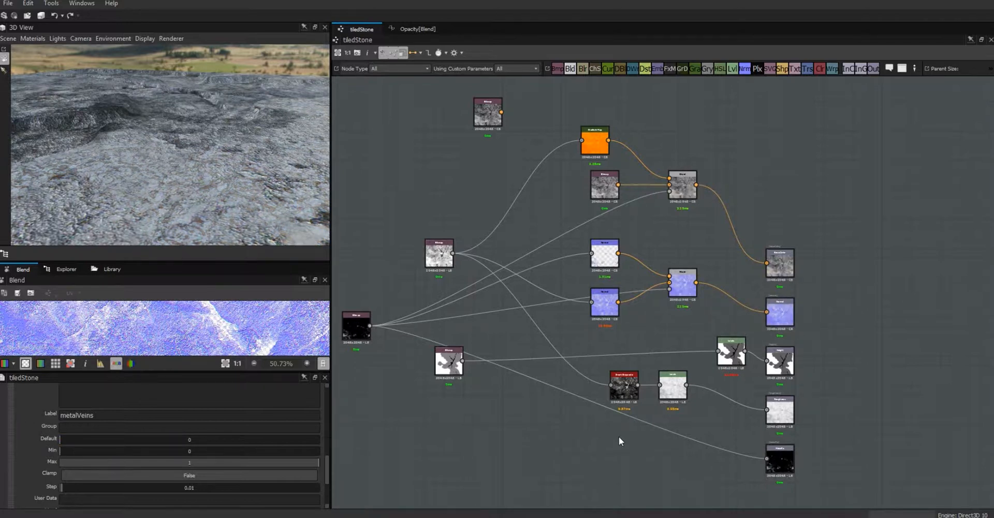
- Move the red Smart Grayscale node and the Levels node closer together
{"action": "middle_click_drag", "start_coordinate": [622, 395], "coordinate": [627, 297]}
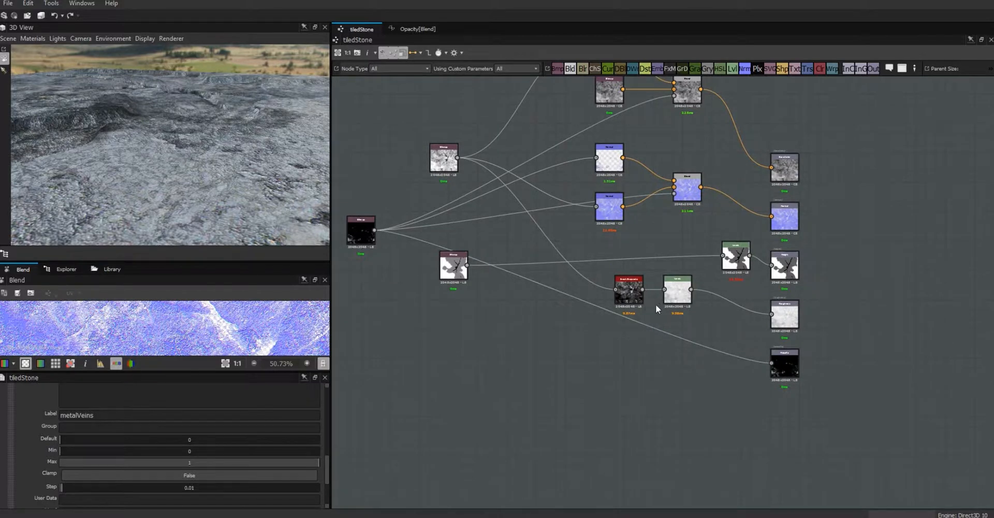
{"action": "left_click_drag", "start_coordinate": [682, 285], "coordinate": [684, 292]}
{"action": "mouse_move", "coordinate": [628, 297]}
{"action": "left_mouse_down"}
{"action": "mouse_move", "coordinate": [596, 292]}
{"action": "mouse_move", "coordinate": [619, 293]}
{"action": "left_mouse_up"}
{"action": "left_click", "coordinate": [682, 294]}
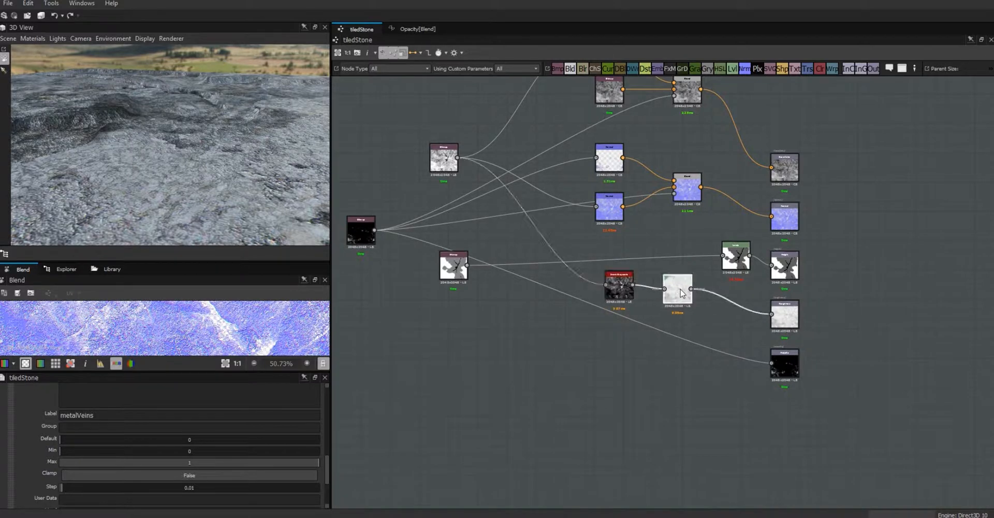
{"action": "left_click_drag", "start_coordinate": [681, 292], "coordinate": [581, 323]}
{"action": "left_click", "coordinate": [621, 283]}
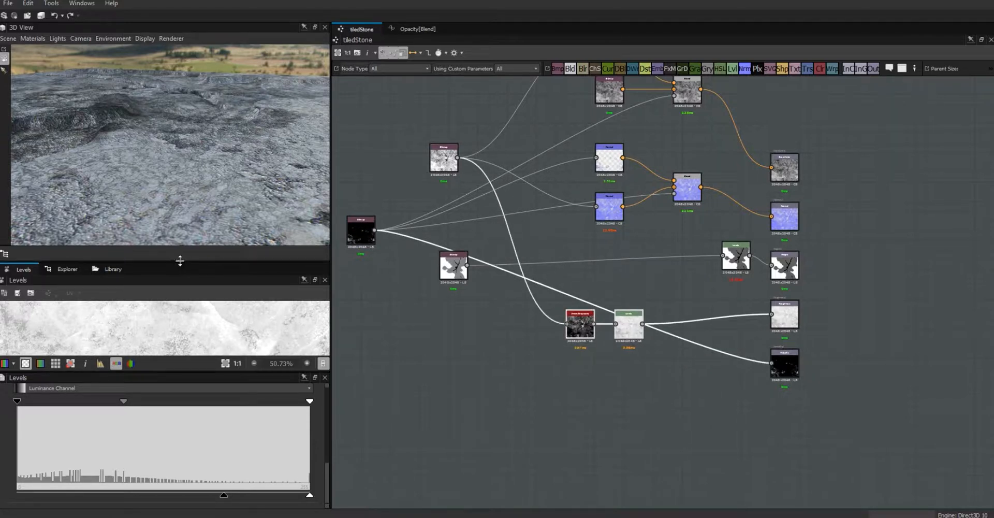
- Enlarge and fit the Levels preview, shift both nodes left, and add a new Blend node below
{"action": "left_click_drag", "start_coordinate": [180, 260], "coordinate": [181, 178]}
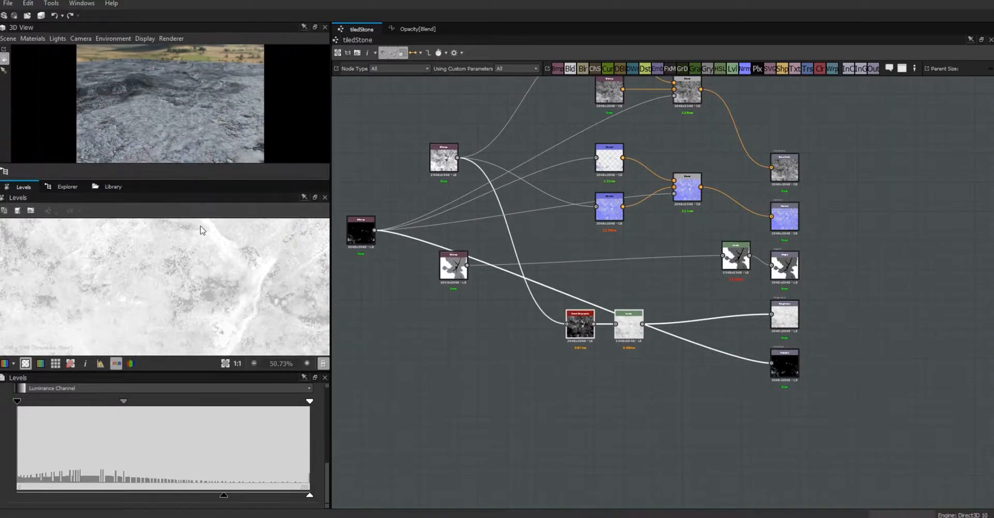
{"action": "left_click", "coordinate": [225, 363]}
{"action": "left_click_drag", "start_coordinate": [628, 326], "coordinate": [610, 325]}
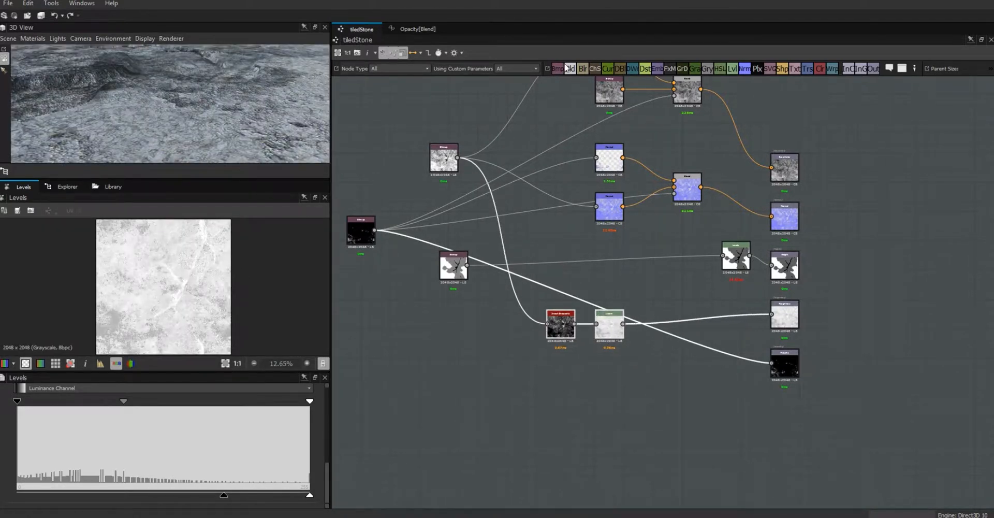
{"action": "left_click_drag", "start_coordinate": [572, 69], "coordinate": [686, 384]}
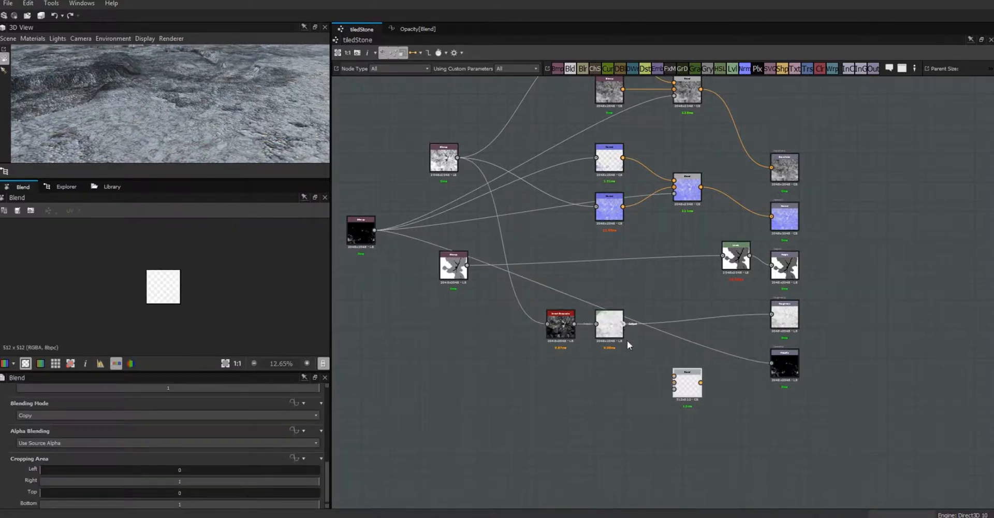
- Wire the Levels output and Metallic map into the Blend node, then nudge Metallic down-left
{"action": "left_click_drag", "start_coordinate": [663, 373], "coordinate": [674, 376]}
{"action": "left_click_drag", "start_coordinate": [375, 229], "coordinate": [674, 391]}
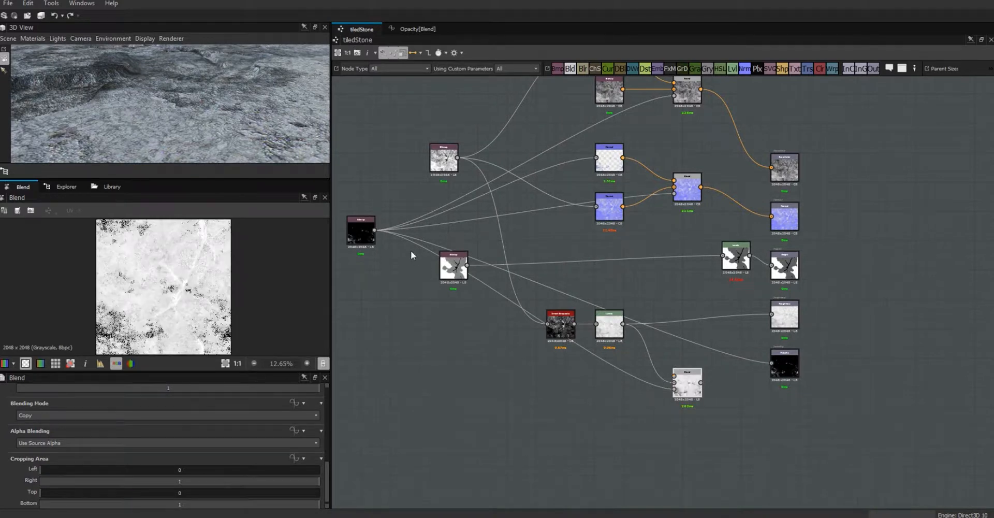
{"action": "left_click", "coordinate": [362, 230]}
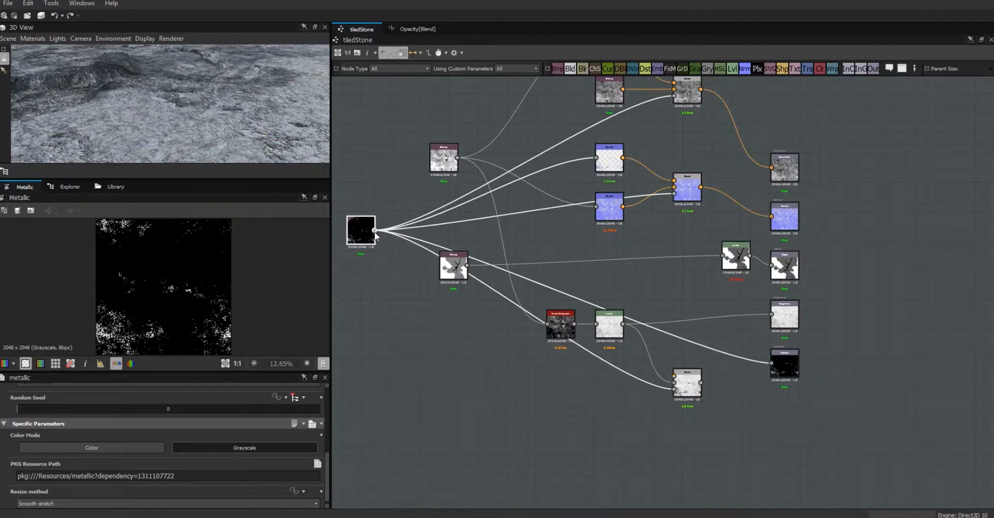
{"action": "left_click_drag", "start_coordinate": [368, 233], "coordinate": [364, 248]}
- Shift the grayscale and Levels nodes left, reconnect Blend's top input, and select the Levels-to-Blend wire
{"action": "left_click", "coordinate": [609, 331]}
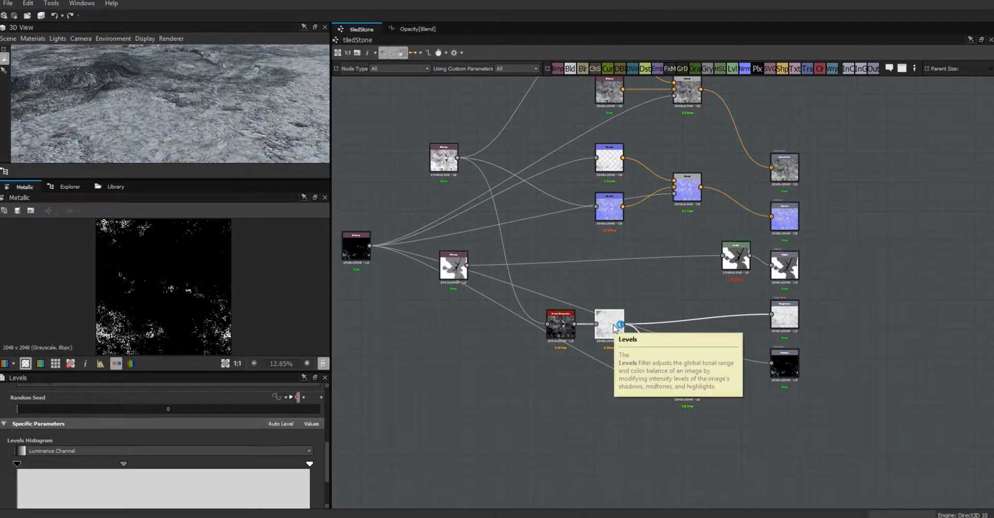
{"action": "left_click_drag", "start_coordinate": [621, 293], "coordinate": [518, 317]}
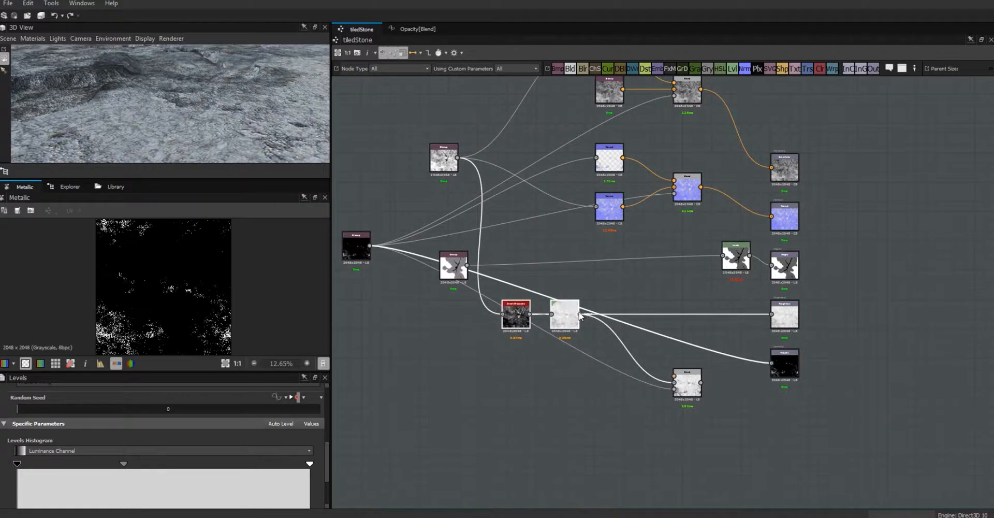
{"action": "left_click_drag", "start_coordinate": [673, 372], "coordinate": [676, 375]}
{"action": "left_click_drag", "start_coordinate": [560, 324], "coordinate": [517, 354]}
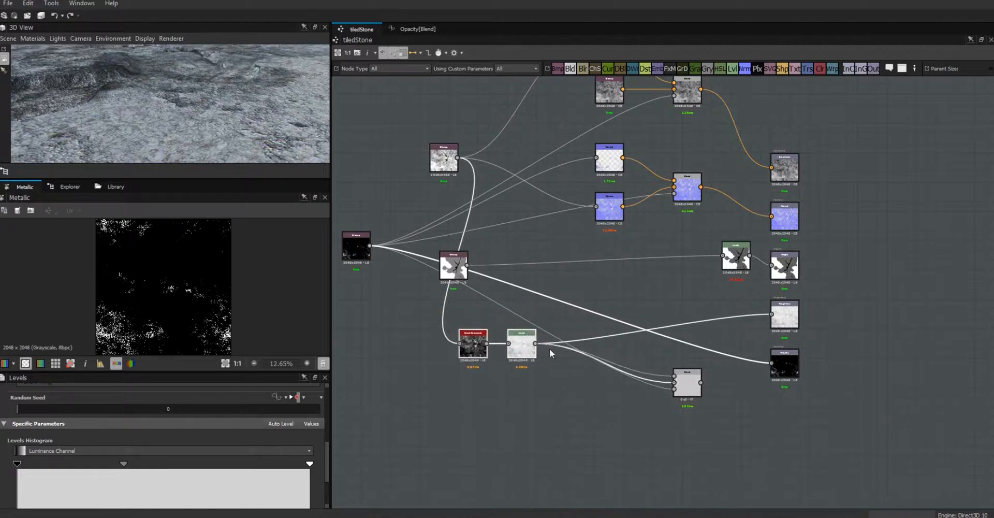
{"action": "left_click", "coordinate": [642, 372]}
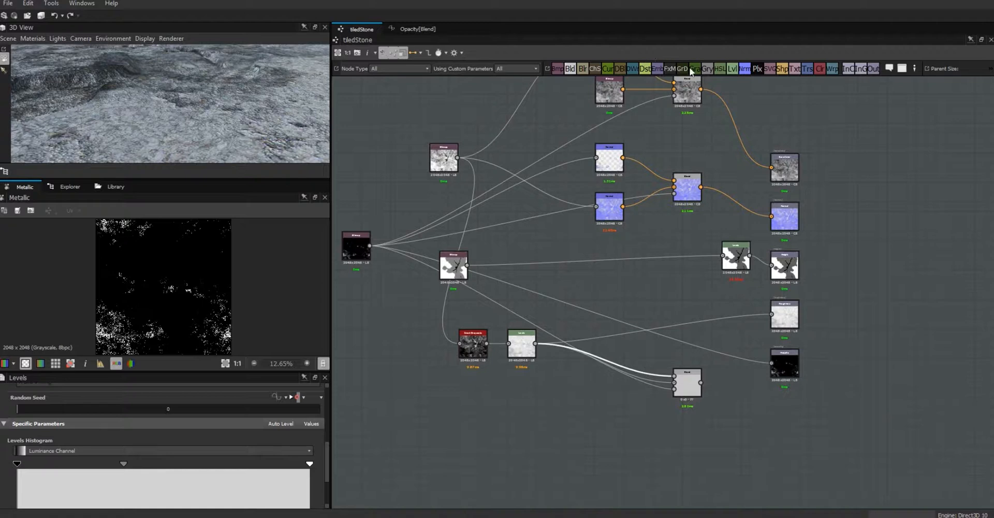
- Insert a Levels node on the Levels-to-Blend wire and reposition the grayscale and Levels pair
{"action": "left_click", "coordinate": [732, 68]}
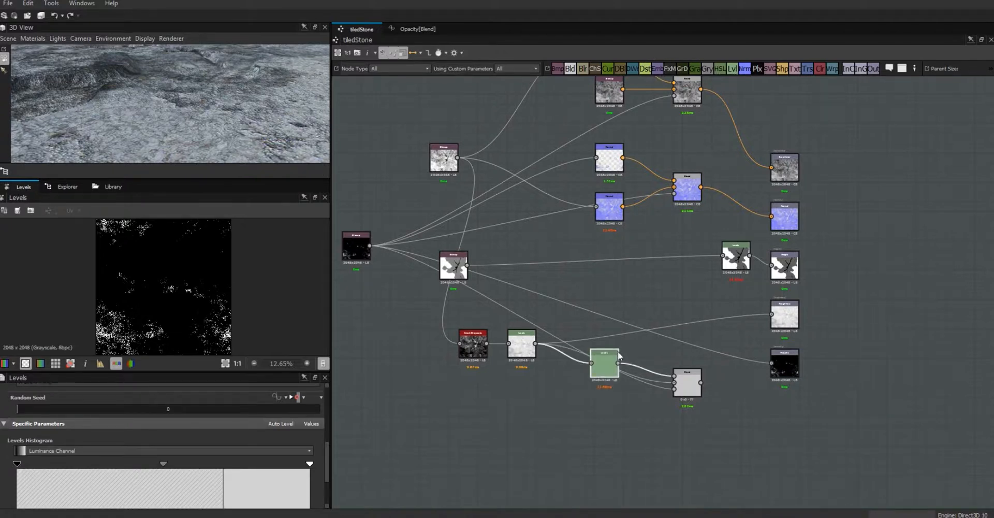
{"action": "left_click_drag", "start_coordinate": [611, 359], "coordinate": [626, 320]}
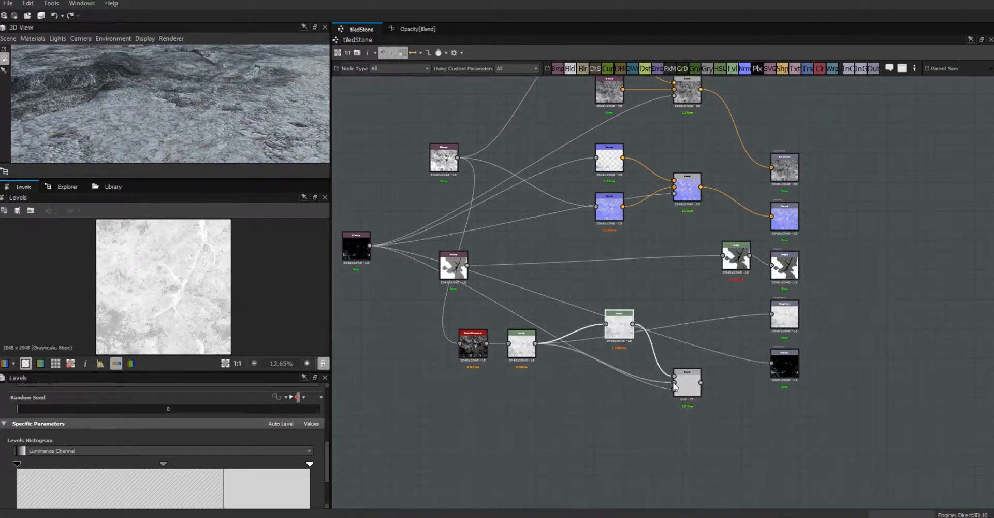
{"action": "left_click", "coordinate": [502, 374]}
{"action": "left_click_drag", "start_coordinate": [502, 374], "coordinate": [549, 338]}
- Adjust the other Levels node's output black and white sliders under the histogram, comparing against Blend
{"action": "left_click", "coordinate": [620, 330]}
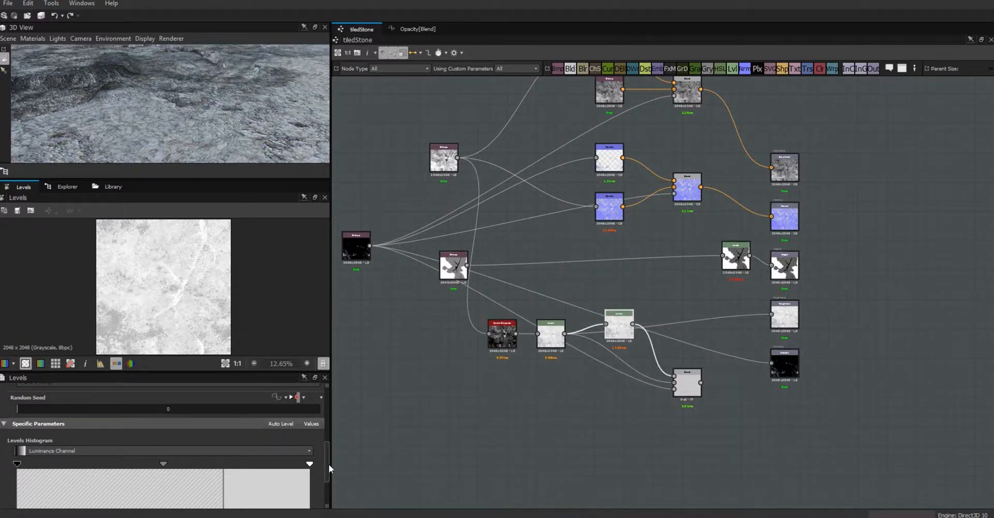
{"action": "left_click_drag", "start_coordinate": [329, 464], "coordinate": [337, 498]}
{"action": "mouse_move", "coordinate": [17, 494]}
{"action": "left_mouse_down"}
{"action": "mouse_move", "coordinate": [71, 492]}
{"action": "mouse_move", "coordinate": [17, 494]}
{"action": "left_mouse_up"}
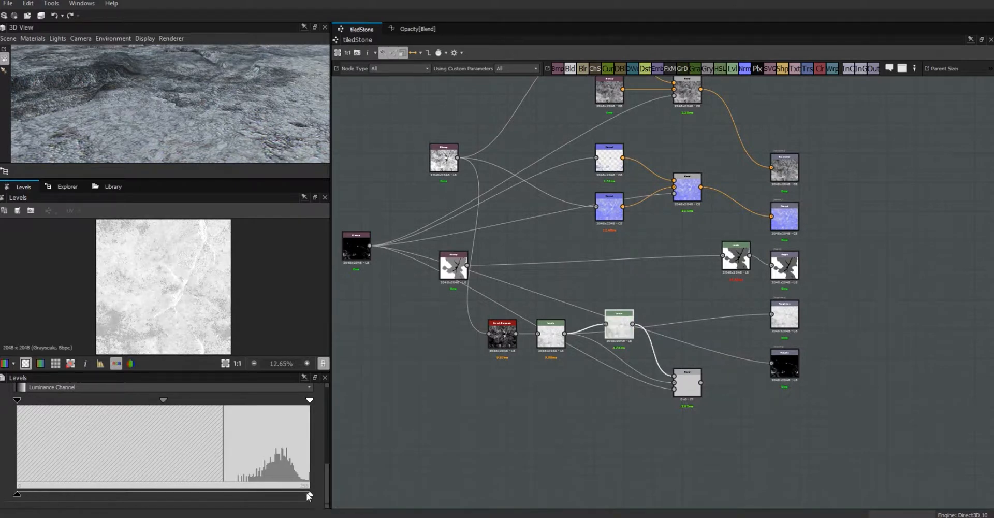
{"action": "left_click", "coordinate": [688, 387]}
{"action": "left_click", "coordinate": [621, 326]}
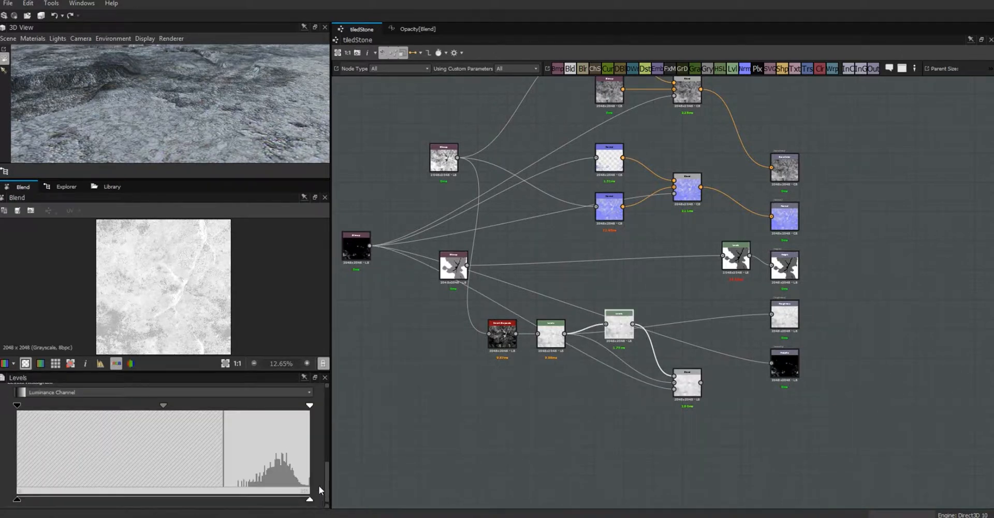
{"action": "mouse_move", "coordinate": [309, 501]}
{"action": "left_mouse_down"}
{"action": "mouse_move", "coordinate": [80, 494]}
{"action": "mouse_move", "coordinate": [315, 494]}
{"action": "left_mouse_up"}
{"action": "left_click_drag", "start_coordinate": [328, 490], "coordinate": [309, 418]}
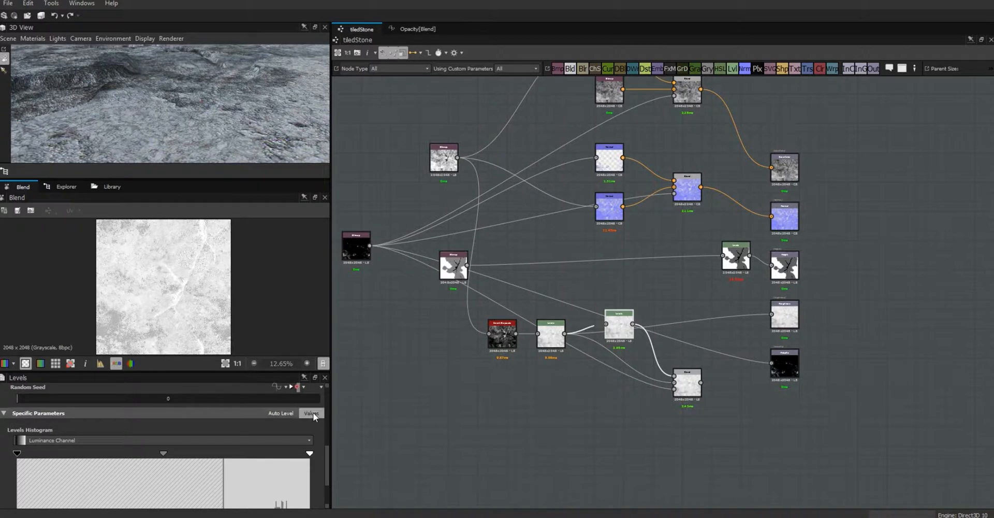
- Show Levels as numeric sliders and try Level Out High at 0.55, 0 and 0.5 before restoring 1
{"action": "left_click", "coordinate": [313, 412]}
{"action": "left_click_drag", "start_coordinate": [327, 461], "coordinate": [321, 473]}
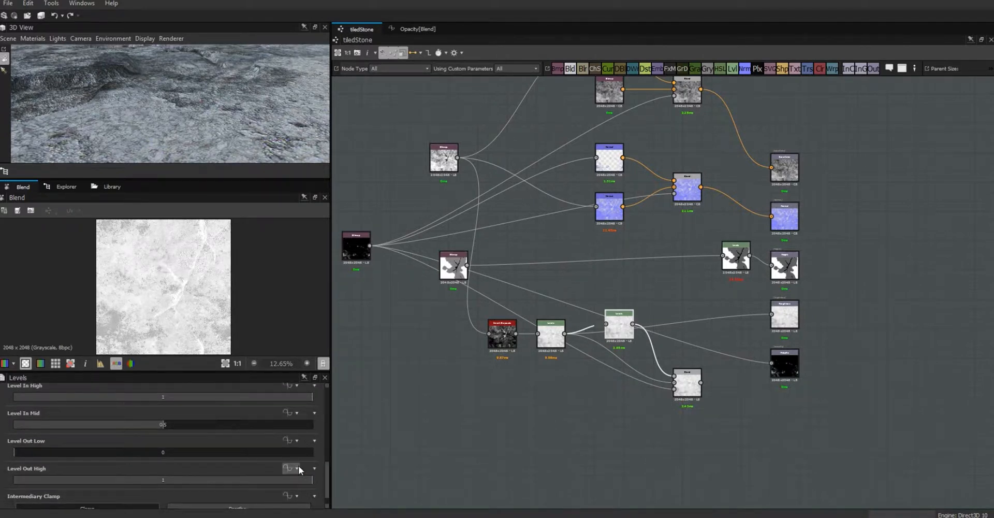
{"action": "left_click_drag", "start_coordinate": [312, 484], "coordinate": [14, 485]}
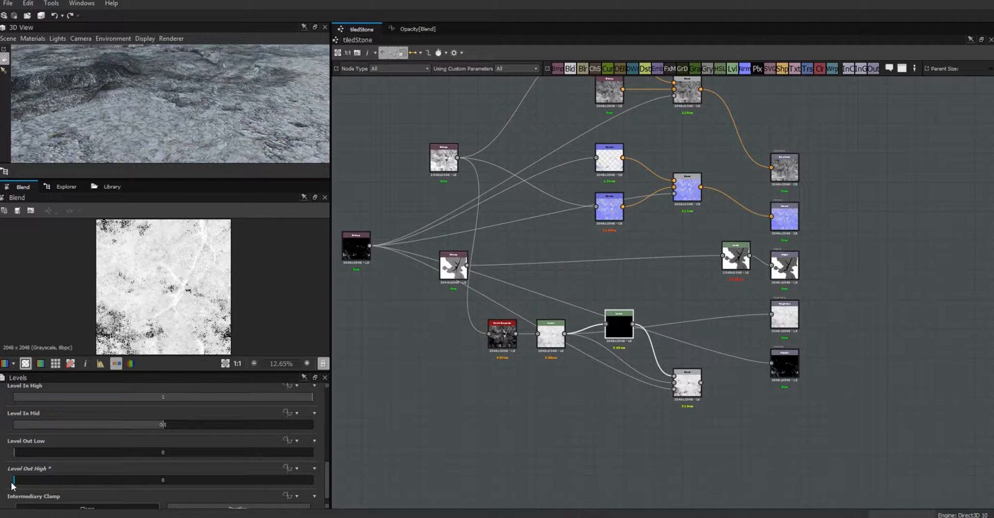
{"action": "left_click_drag", "start_coordinate": [18, 480], "coordinate": [165, 481]}
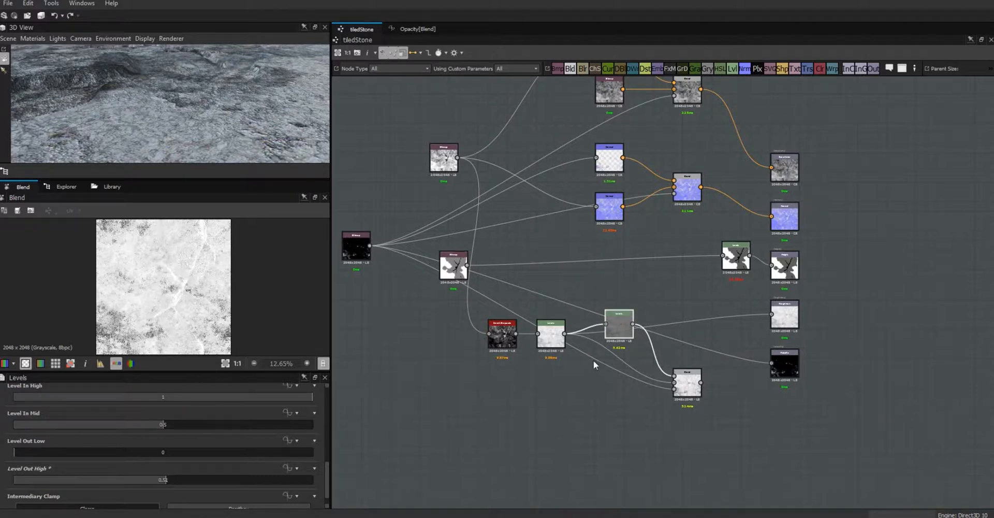
{"action": "left_click_drag", "start_coordinate": [166, 479], "coordinate": [330, 481]}
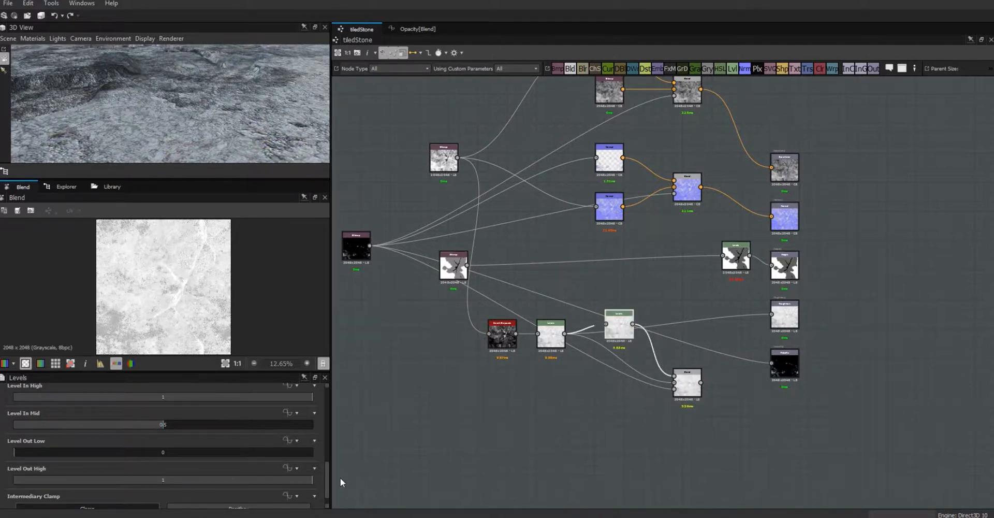
{"action": "left_click", "coordinate": [289, 467]}
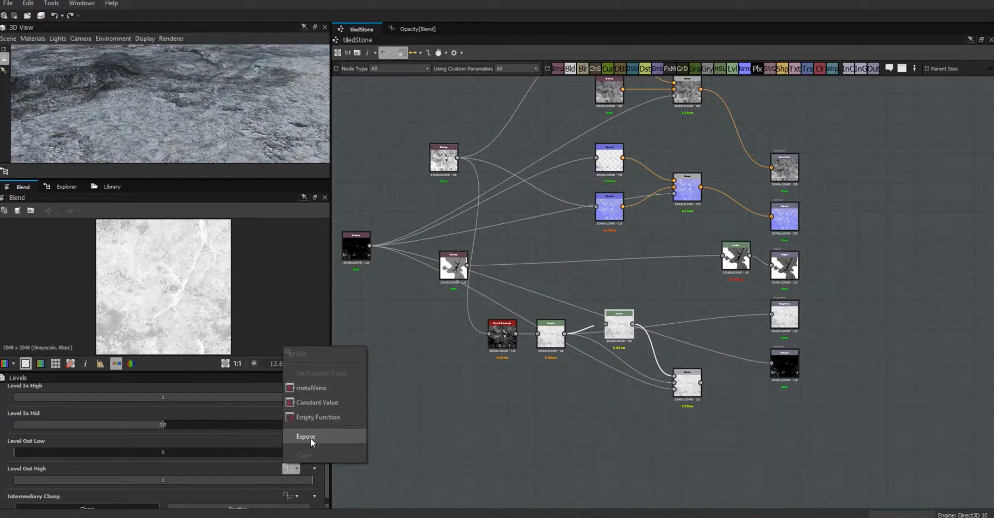
- Give Level Out High an empty function and add a Get Float node reading metalVeins
{"action": "left_click", "coordinate": [313, 417]}
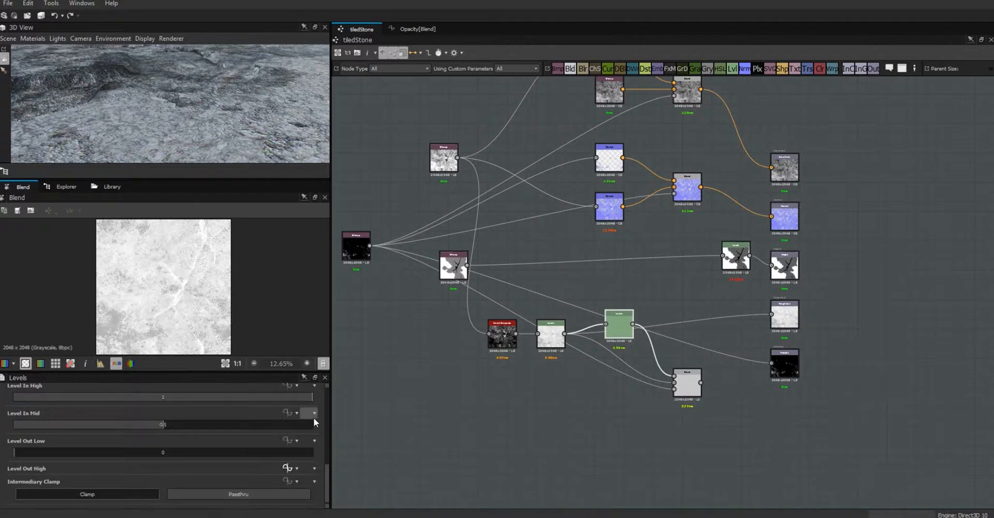
{"action": "left_click", "coordinate": [287, 468]}
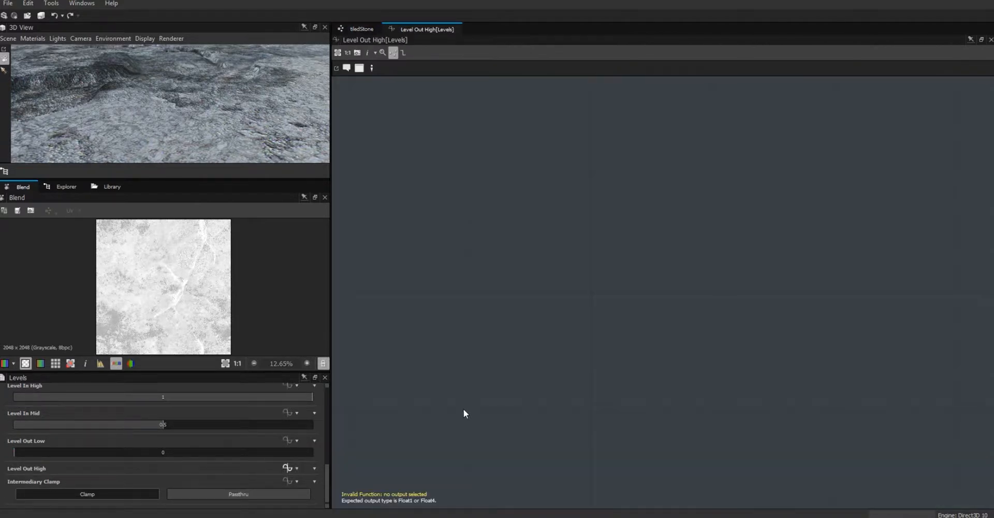
{"action": "right_click", "coordinate": [644, 178]}
{"action": "mouse_move", "coordinate": [725, 182]}
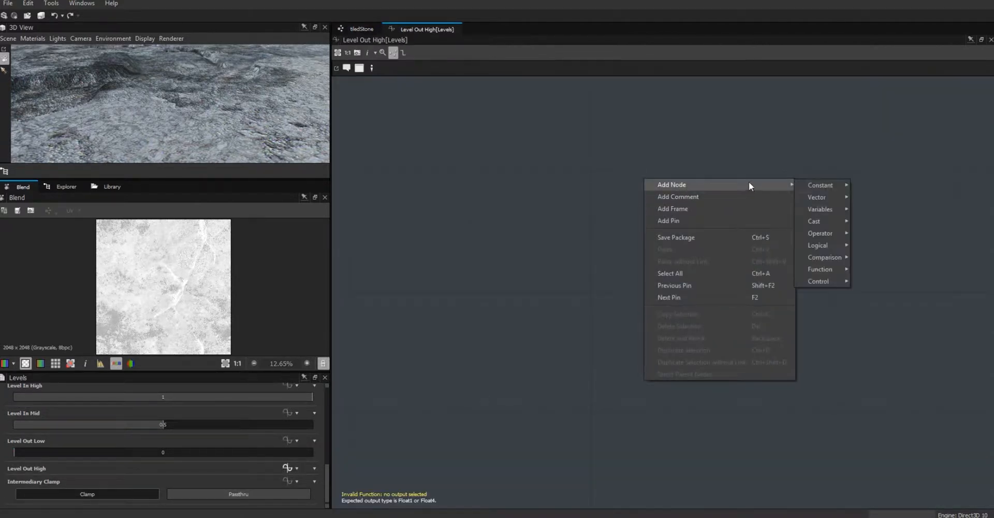
{"action": "mouse_move", "coordinate": [841, 212]}
{"action": "left_click", "coordinate": [875, 225]}
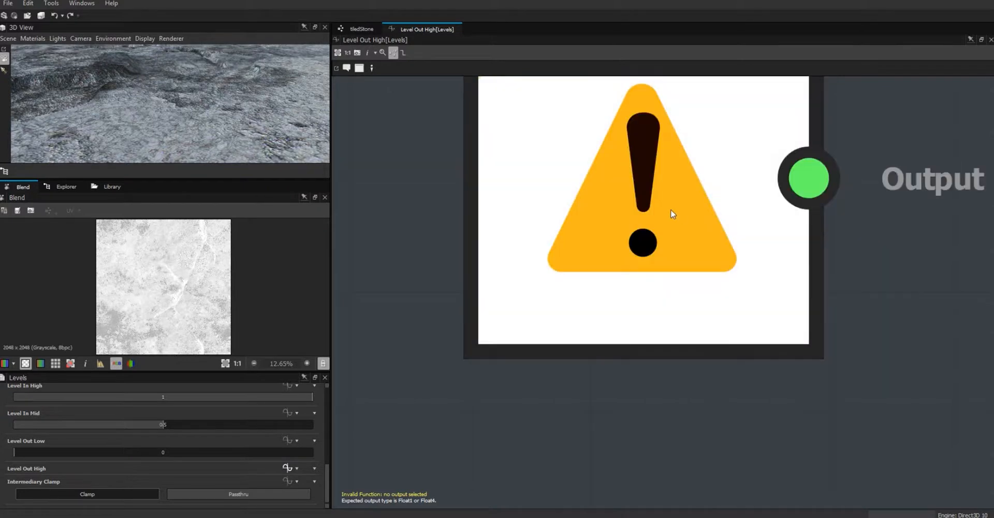
{"action": "scroll", "coordinate": [658, 178], "scroll_direction": "down", "scroll_amount": 5}
{"action": "left_click", "coordinate": [638, 227]}
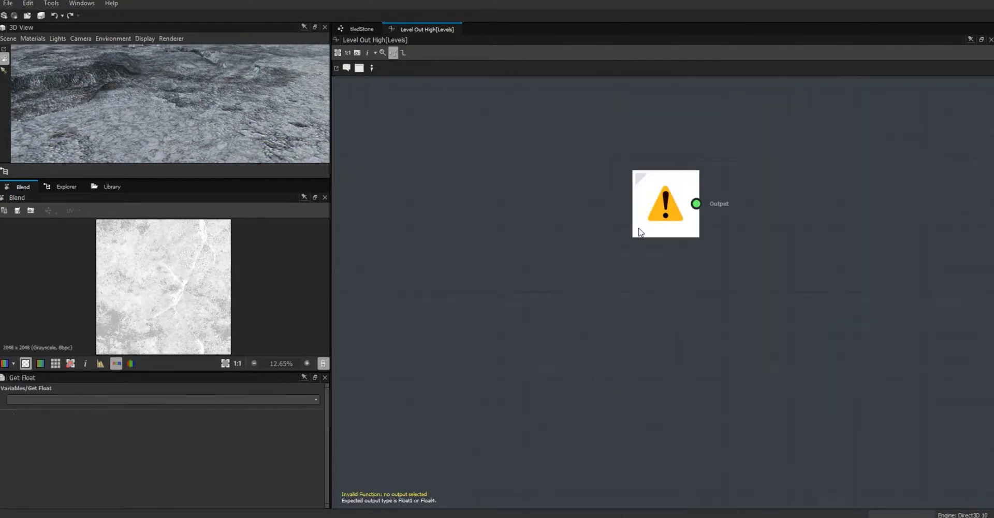
{"action": "left_click", "coordinate": [316, 400]}
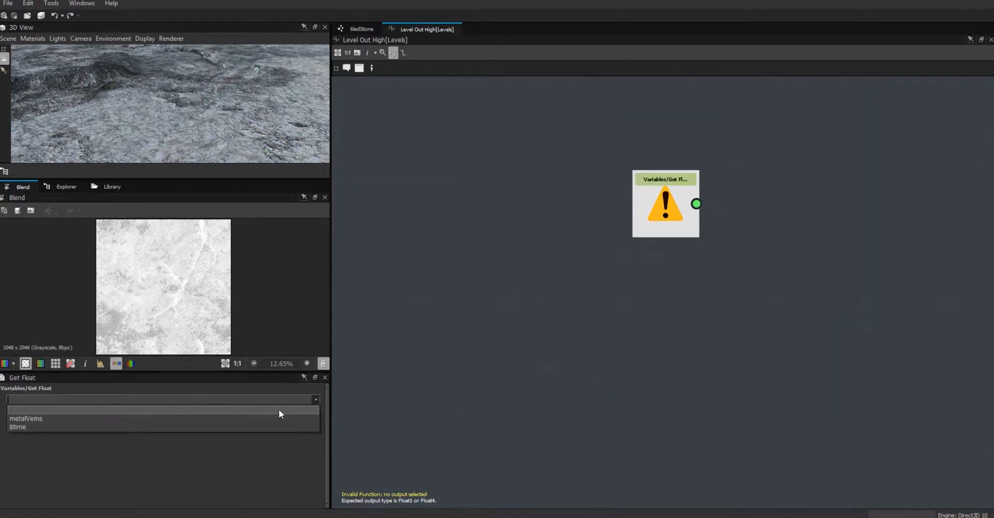
{"action": "left_click", "coordinate": [249, 419]}
- Add a Constant Float node with value 1 beside the metalVeins node
{"action": "left_click_drag", "start_coordinate": [664, 211], "coordinate": [547, 309]}
{"action": "right_click", "coordinate": [651, 224]}
{"action": "mouse_move", "coordinate": [676, 228]}
{"action": "mouse_move", "coordinate": [823, 230]}
{"action": "left_click", "coordinate": [890, 228]}
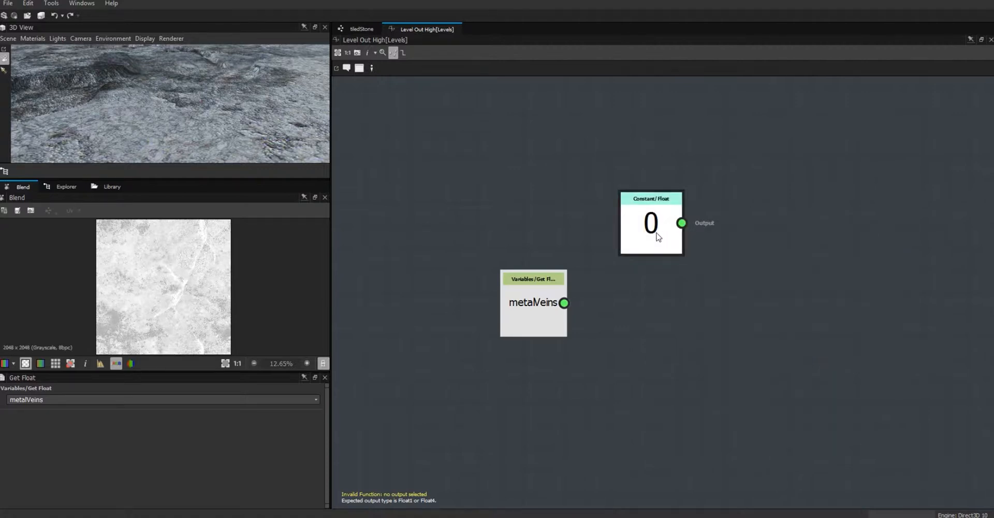
{"action": "left_click_drag", "start_coordinate": [657, 235], "coordinate": [562, 182]}
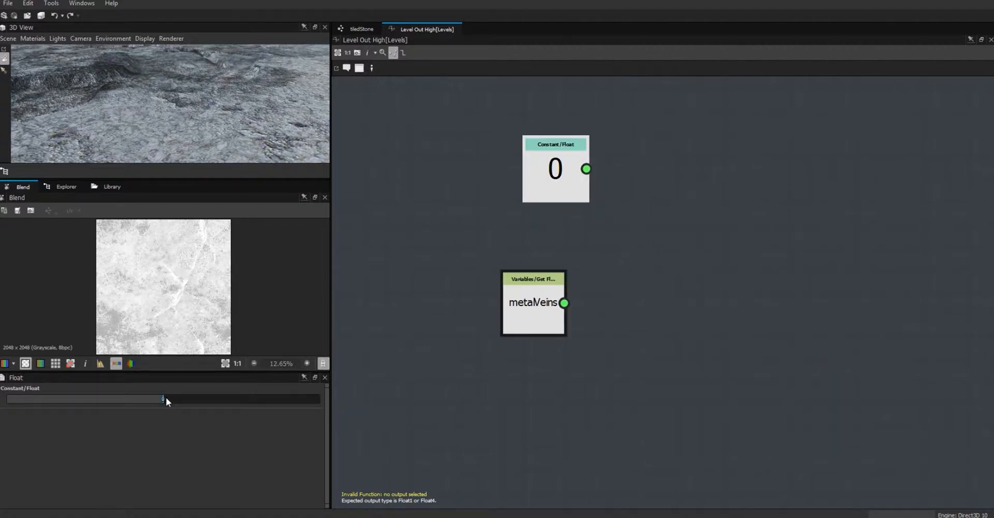
{"action": "double_click", "coordinate": [163, 399]}
{"action": "type", "text": "1"}
- Add a Subtraction node for 1 minus metalVeins, set it as output, and return to tiledStone
{"action": "right_click", "coordinate": [710, 226]}
{"action": "mouse_move", "coordinate": [750, 232]}
{"action": "mouse_move", "coordinate": [907, 281]}
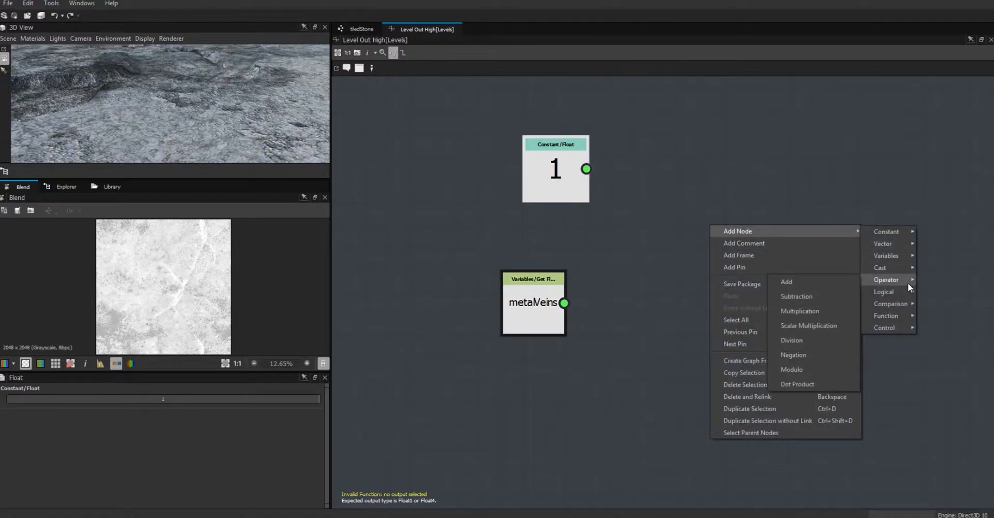
{"action": "left_click", "coordinate": [800, 296]}
{"action": "left_click_drag", "start_coordinate": [557, 182], "coordinate": [565, 306]}
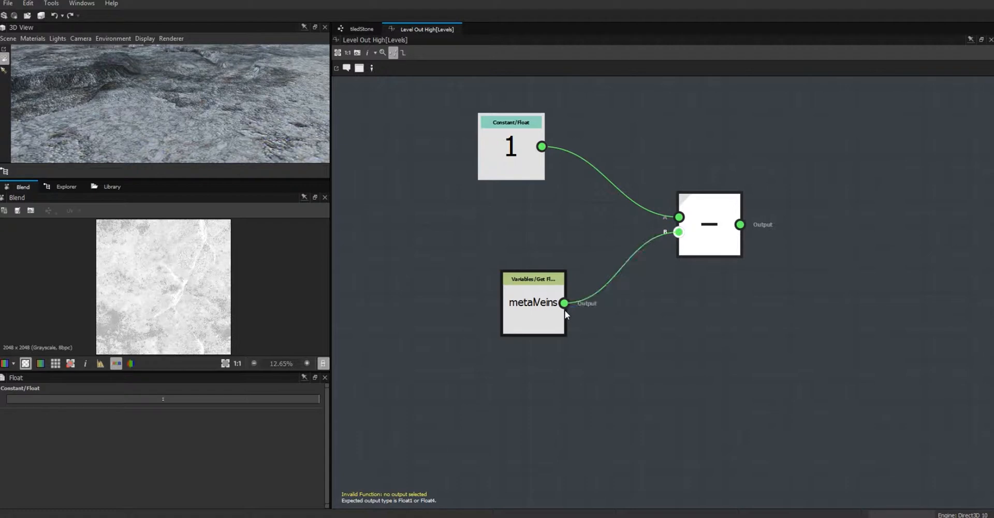
{"action": "left_click", "coordinate": [707, 237]}
{"action": "right_click", "coordinate": [710, 235]}
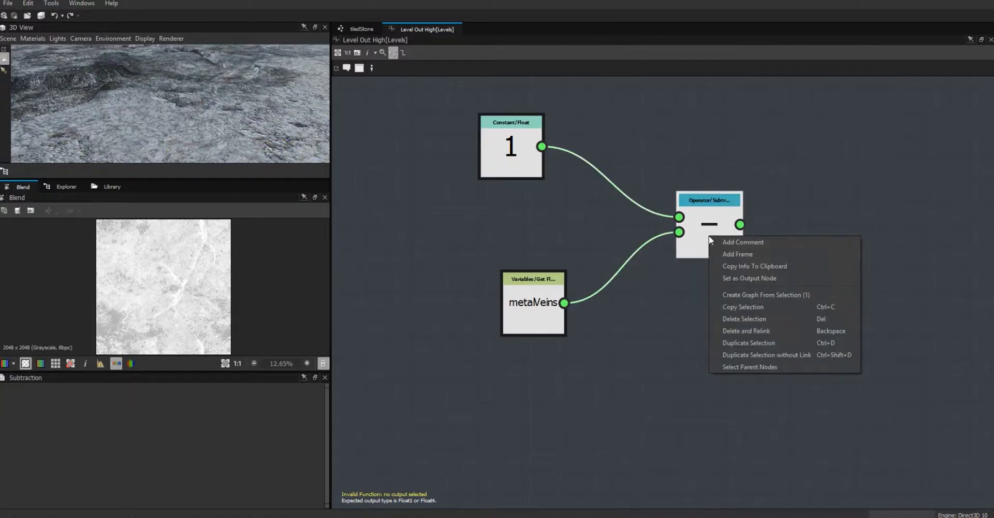
{"action": "left_click", "coordinate": [752, 277]}
{"action": "left_click", "coordinate": [353, 30]}
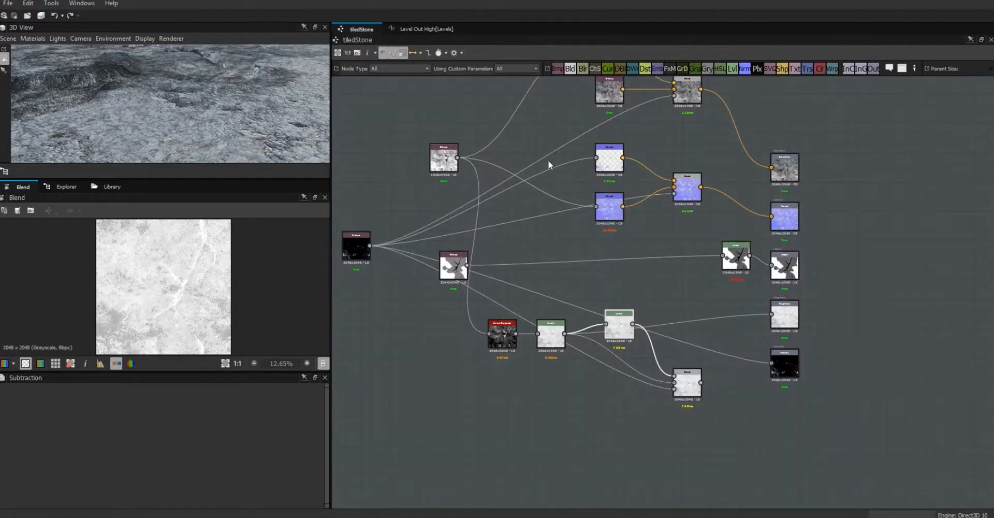
{"action": "left_click", "coordinate": [383, 423]}
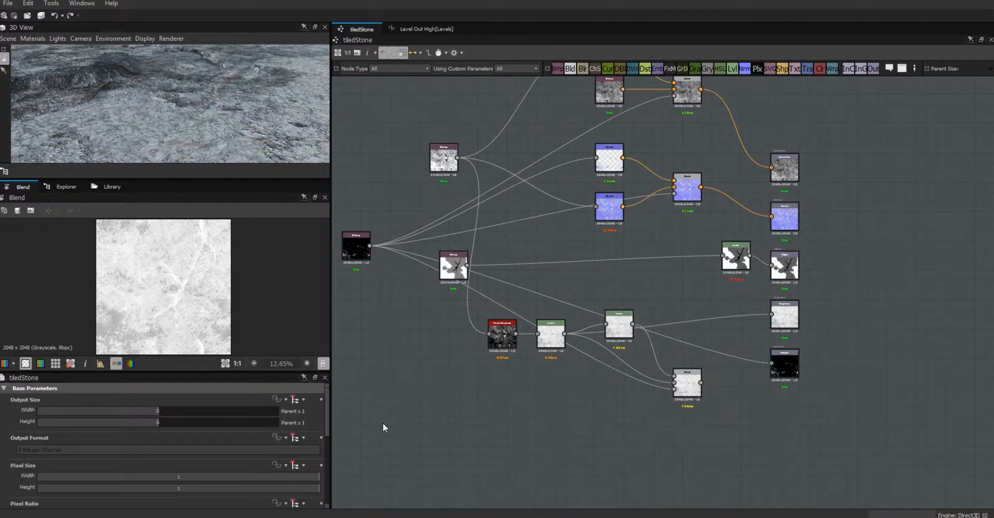
{"action": "left_click_drag", "start_coordinate": [327, 424], "coordinate": [333, 492]}
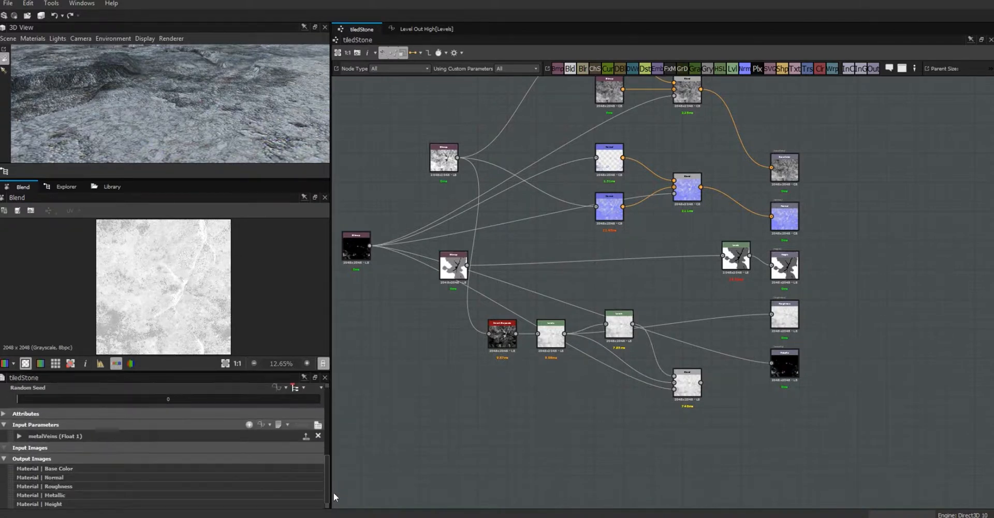
- Raise the metalVeins default to 1 to show orange veins, then link the white Levels node onward
{"action": "left_click", "coordinate": [19, 436]}
{"action": "left_click_drag", "start_coordinate": [328, 446], "coordinate": [336, 465]}
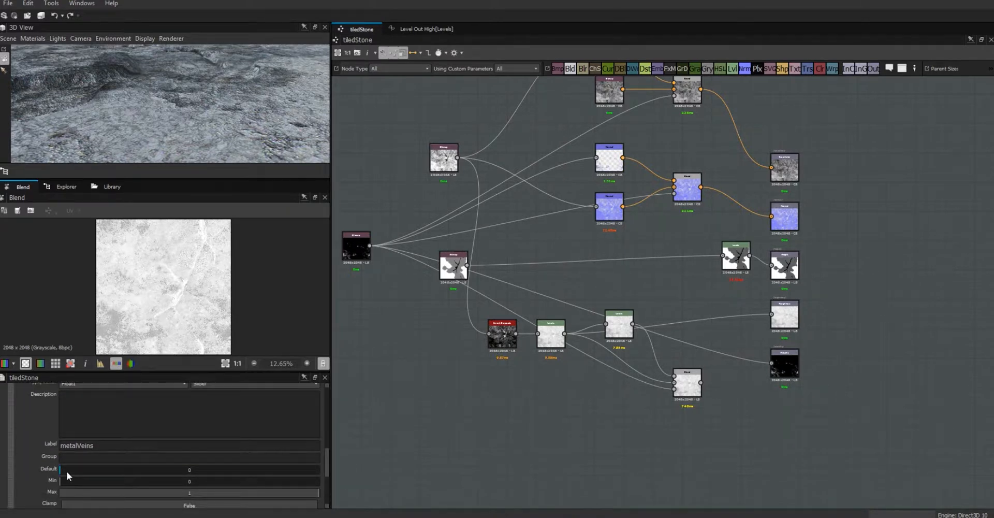
{"action": "left_click_drag", "start_coordinate": [59, 473], "coordinate": [332, 470]}
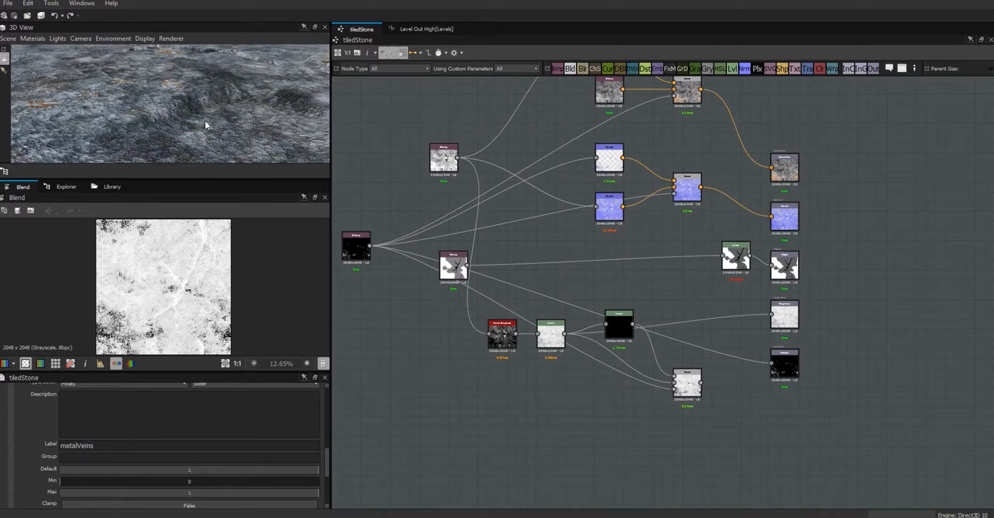
{"action": "scroll", "coordinate": [182, 101], "scroll_direction": "up", "scroll_amount": 3}
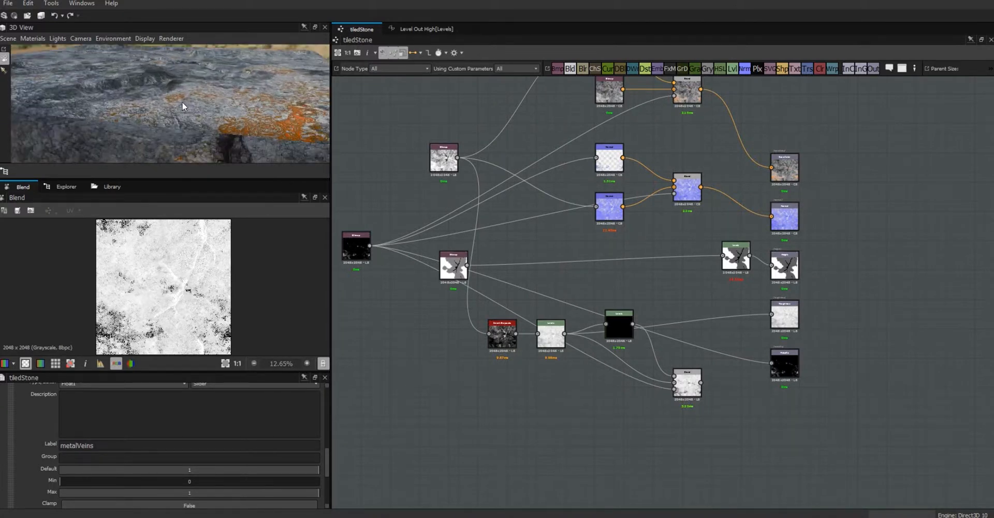
{"action": "scroll", "coordinate": [184, 110], "scroll_direction": "up", "scroll_amount": 5}
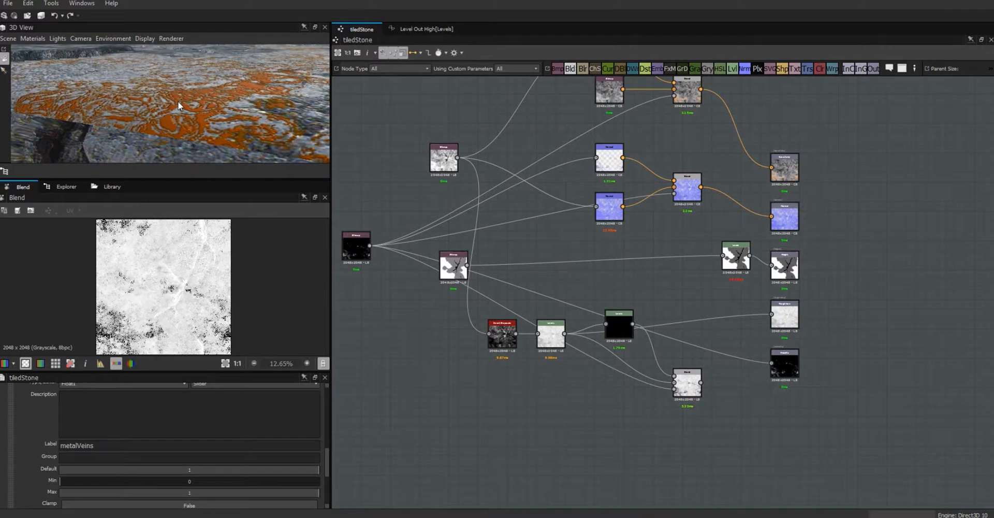
{"action": "scroll", "coordinate": [178, 104], "scroll_direction": "down", "scroll_amount": 5}
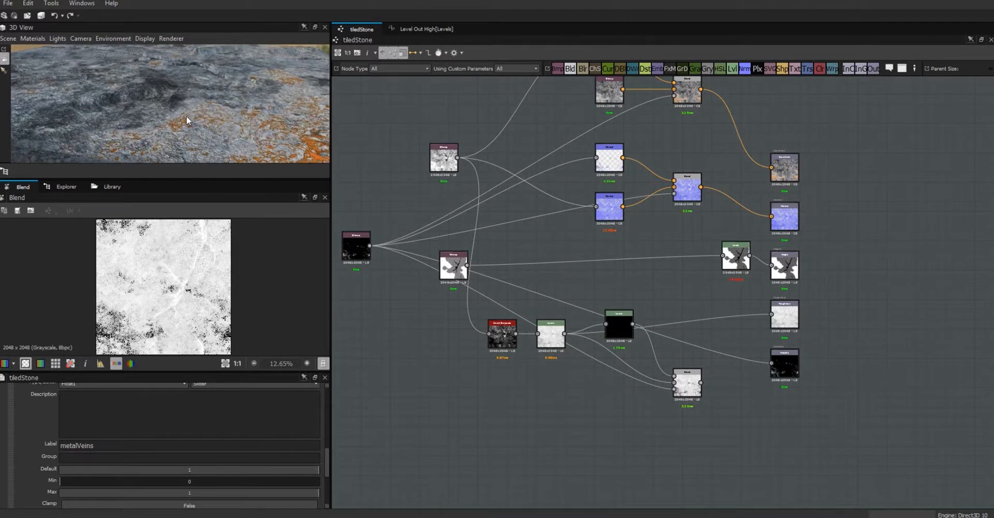
{"action": "scroll", "coordinate": [181, 110], "scroll_direction": "down", "scroll_amount": 3}
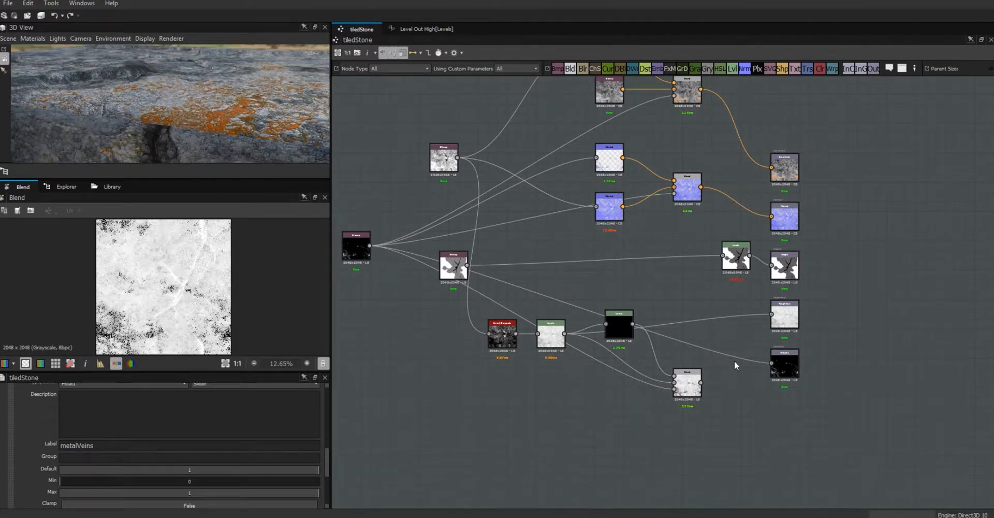
{"action": "left_click_drag", "start_coordinate": [701, 382], "coordinate": [771, 314]}
- Line up the Blend, black Levels, white Levels and Dirt nodes in a row, then select the mask-to-metallic link
{"action": "left_click_drag", "start_coordinate": [690, 387], "coordinate": [708, 337]}
{"action": "left_click_drag", "start_coordinate": [622, 319], "coordinate": [630, 309]}
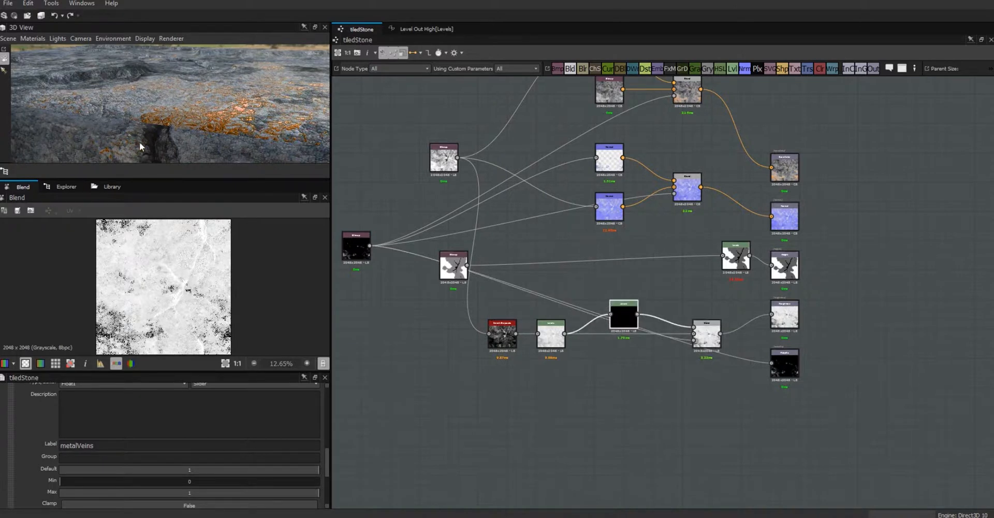
{"action": "scroll", "coordinate": [171, 125], "scroll_direction": "up", "scroll_amount": 4}
{"action": "mouse_move", "coordinate": [176, 129]}
{"action": "left_mouse_down"}
{"action": "mouse_move", "coordinate": [157, 126]}
{"action": "mouse_move", "coordinate": [184, 126]}
{"action": "left_mouse_up"}
{"action": "left_click_drag", "start_coordinate": [708, 326], "coordinate": [727, 307]}
{"action": "left_click_drag", "start_coordinate": [623, 318], "coordinate": [675, 294]}
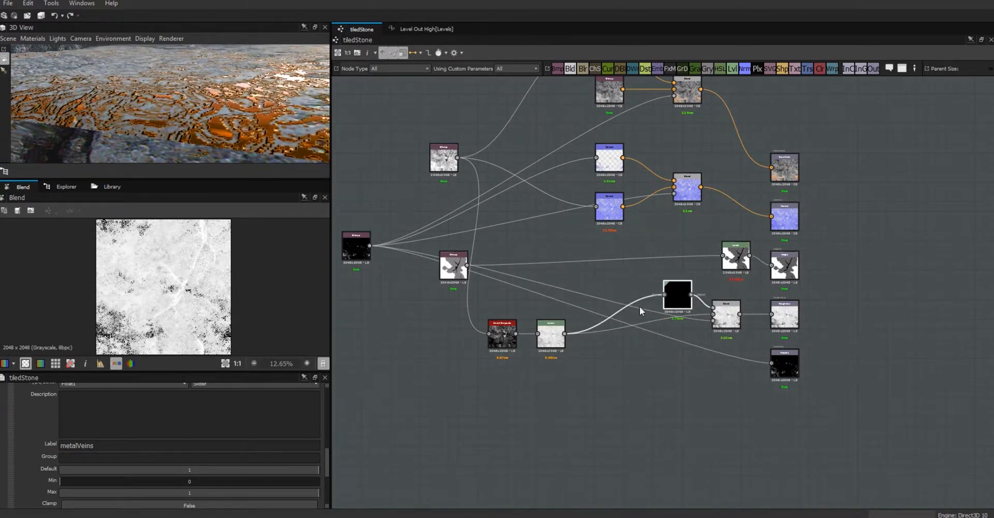
{"action": "left_click_drag", "start_coordinate": [550, 334], "coordinate": [658, 322]}
{"action": "left_click_drag", "start_coordinate": [509, 343], "coordinate": [585, 325]}
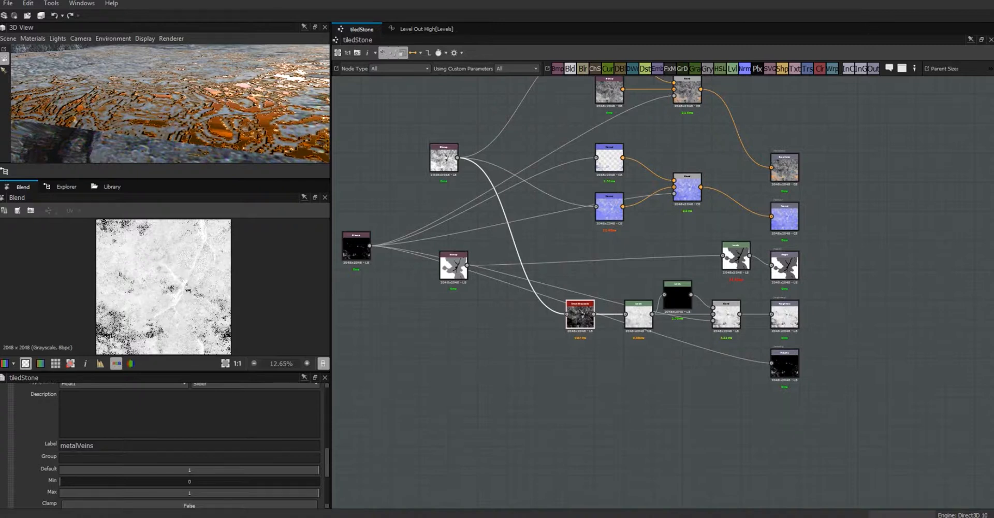
{"action": "left_click", "coordinate": [727, 354]}
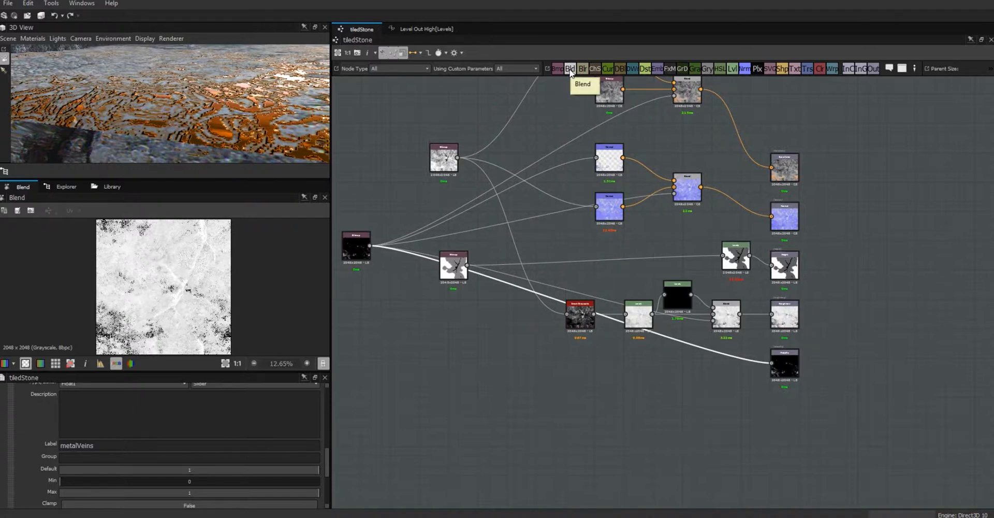
- Add a new Blend node below the graph and connect the dark vein mask to its correct input
{"action": "left_click_drag", "start_coordinate": [570, 71], "coordinate": [570, 305]}
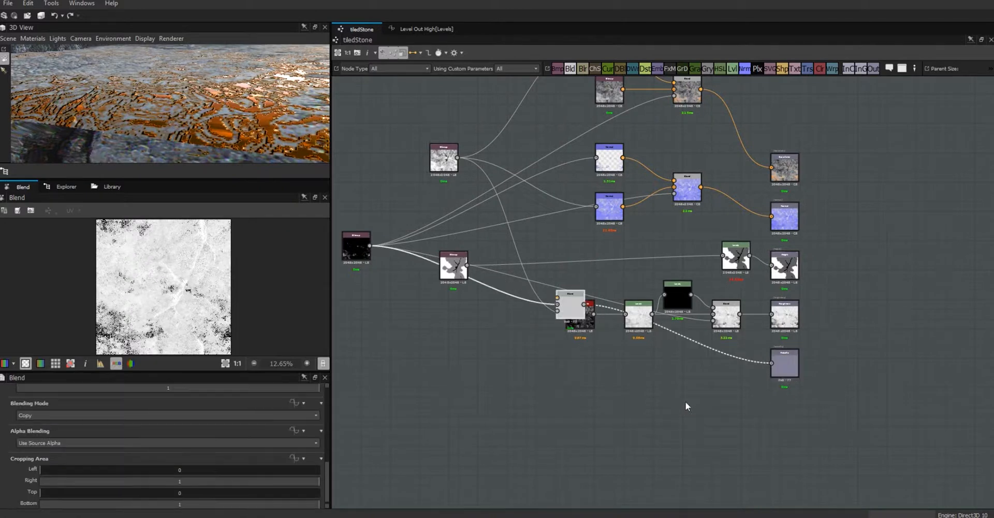
{"action": "key", "text": "ctrl+z"}
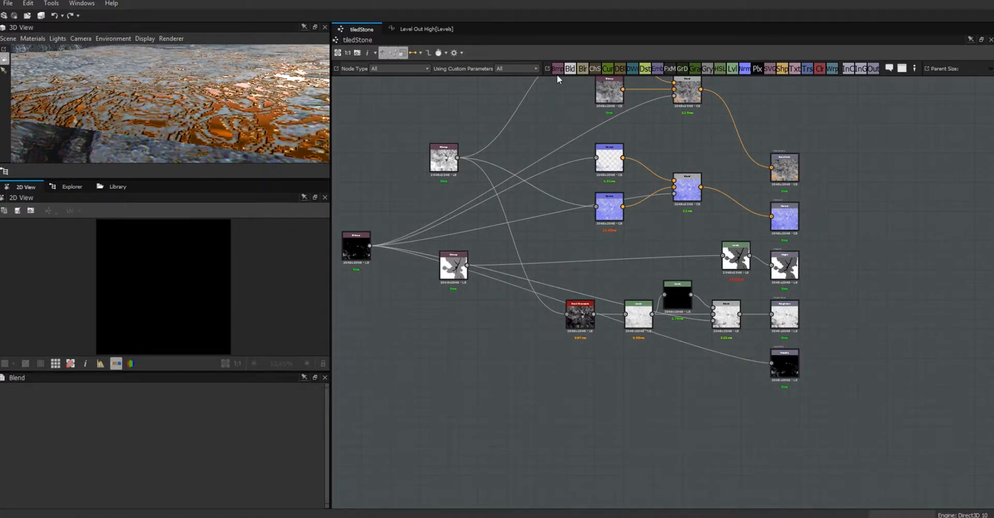
{"action": "left_click_drag", "start_coordinate": [572, 71], "coordinate": [689, 407]}
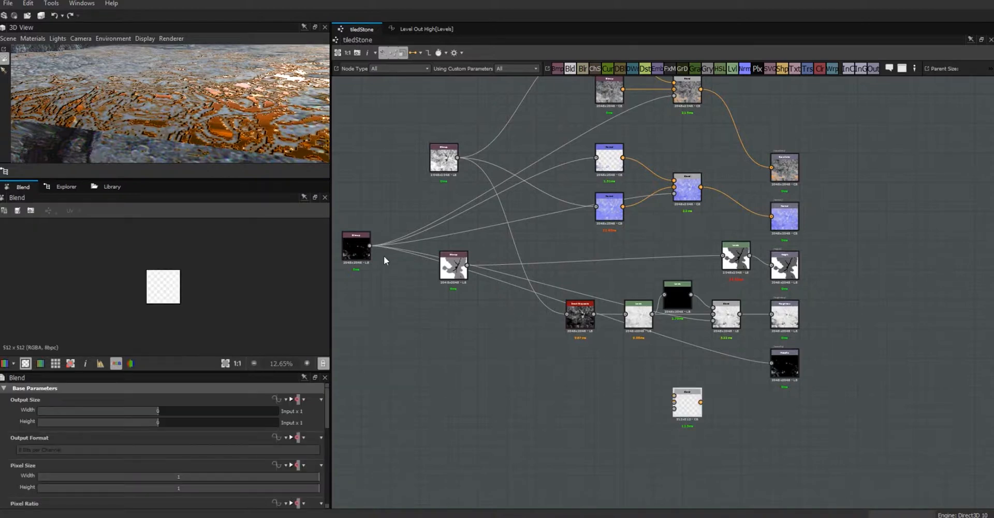
{"action": "left_click_drag", "start_coordinate": [369, 245], "coordinate": [675, 414]}
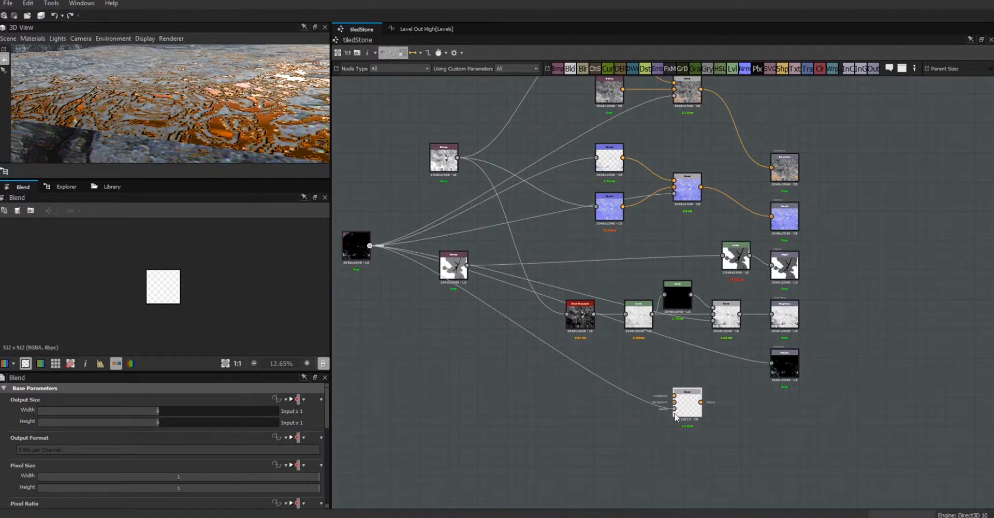
{"action": "left_click_drag", "start_coordinate": [370, 246], "coordinate": [612, 378]}
{"action": "left_click_drag", "start_coordinate": [612, 378], "coordinate": [612, 378]}
{"action": "left_click", "coordinate": [626, 391]}
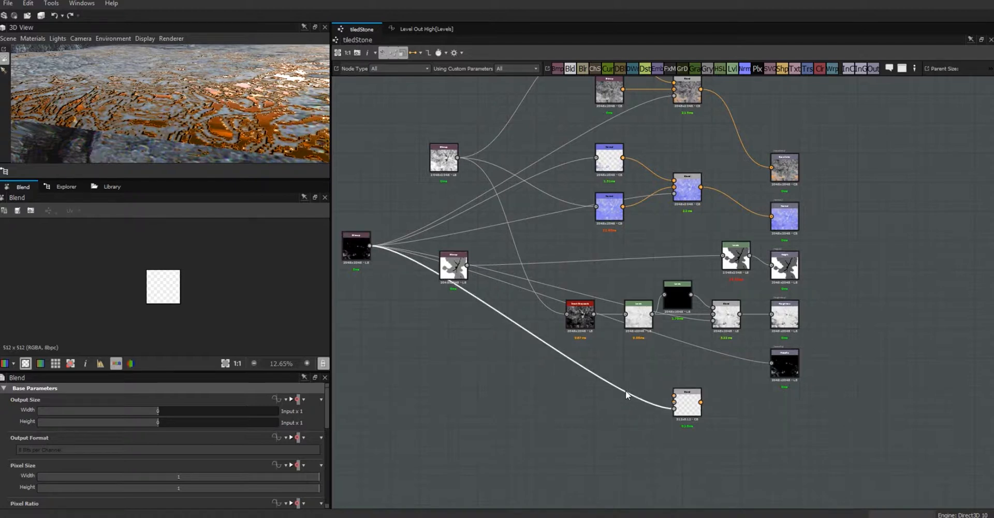
{"action": "key", "text": "Delete"}
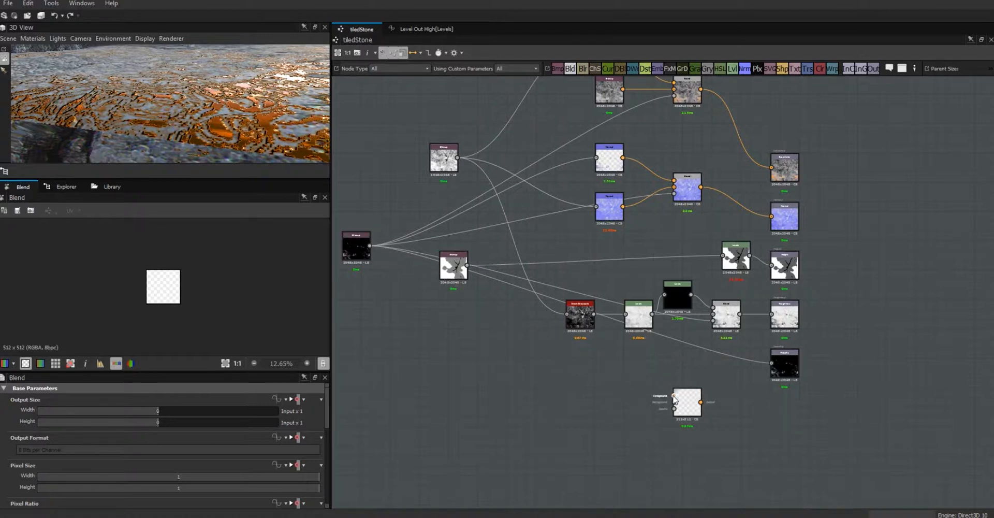
{"action": "left_click_drag", "start_coordinate": [370, 246], "coordinate": [689, 380]}
{"action": "left_click", "coordinate": [693, 412]}
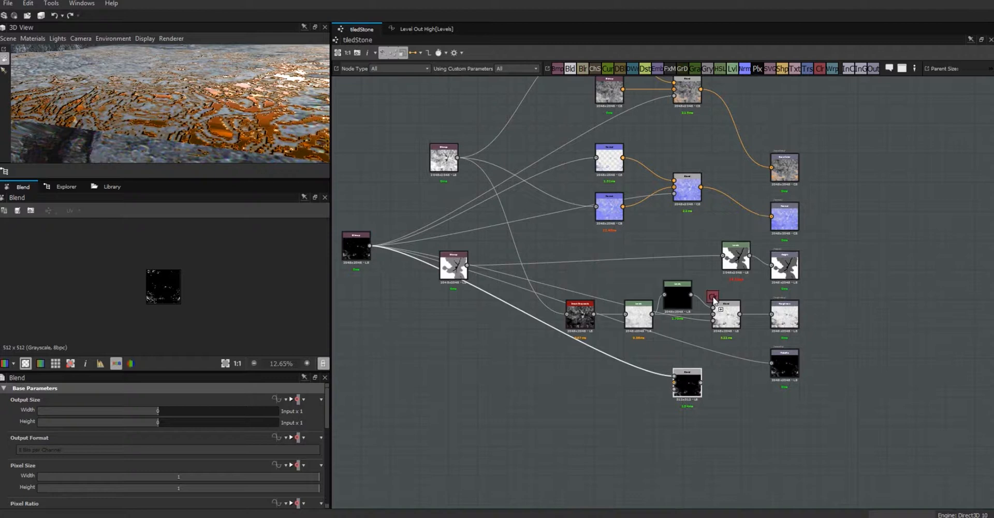
- Add a black grayscale Uniform Color as the Blend background and route the Blend into the metallic output
{"action": "left_click_drag", "start_coordinate": [614, 402], "coordinate": [618, 404]}
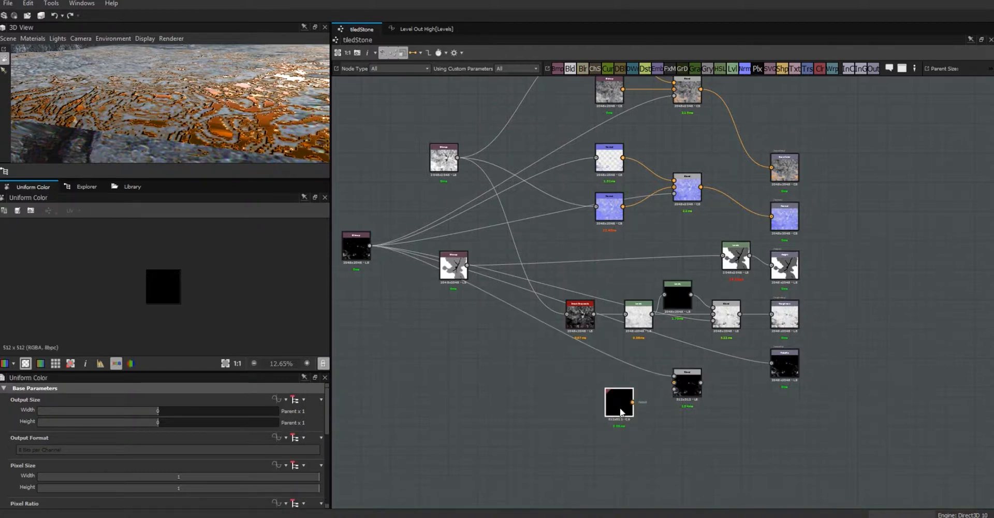
{"action": "left_click_drag", "start_coordinate": [326, 422], "coordinate": [333, 486]}
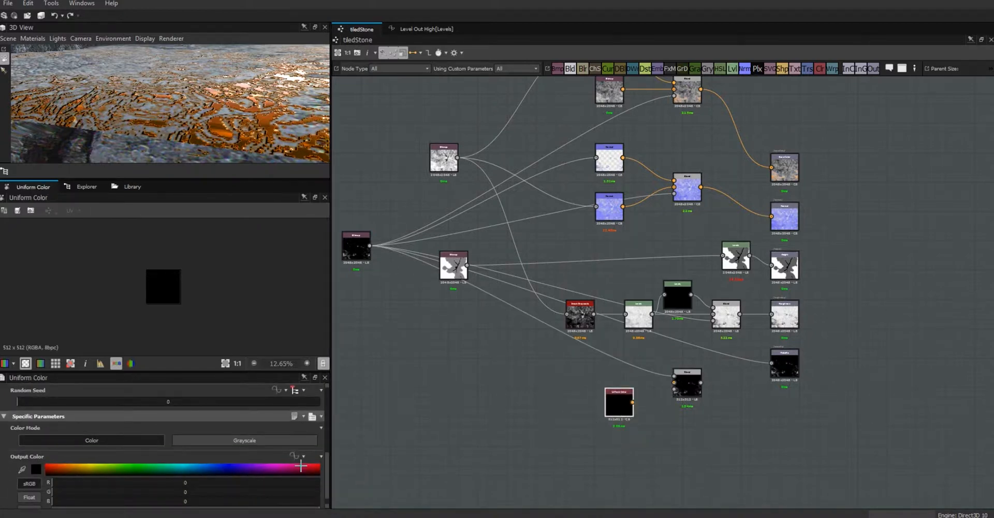
{"action": "left_click", "coordinate": [275, 442]}
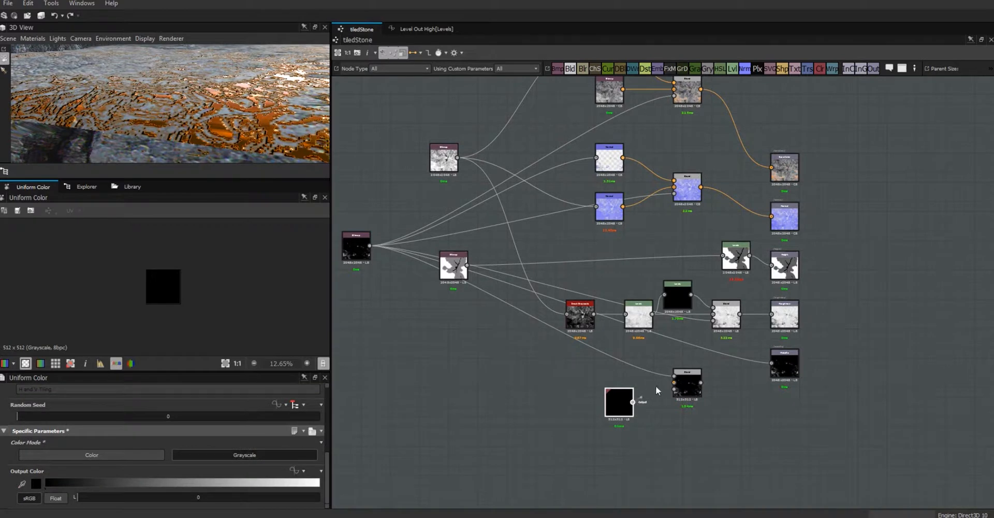
{"action": "left_click_drag", "start_coordinate": [675, 386], "coordinate": [674, 382]}
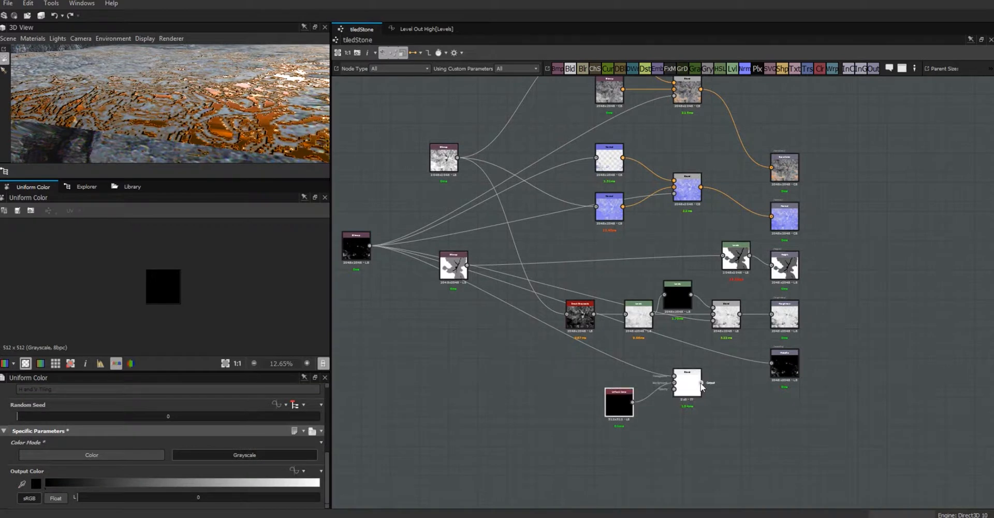
{"action": "left_click_drag", "start_coordinate": [763, 365], "coordinate": [770, 363]}
{"action": "left_click_drag", "start_coordinate": [684, 387], "coordinate": [691, 374]}
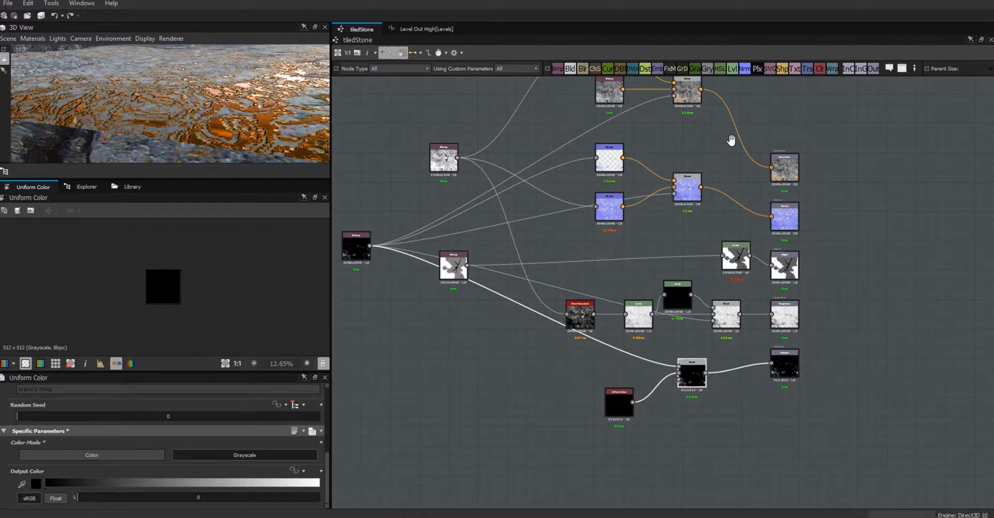
{"action": "middle_click_drag", "start_coordinate": [732, 142], "coordinate": [738, 178]}
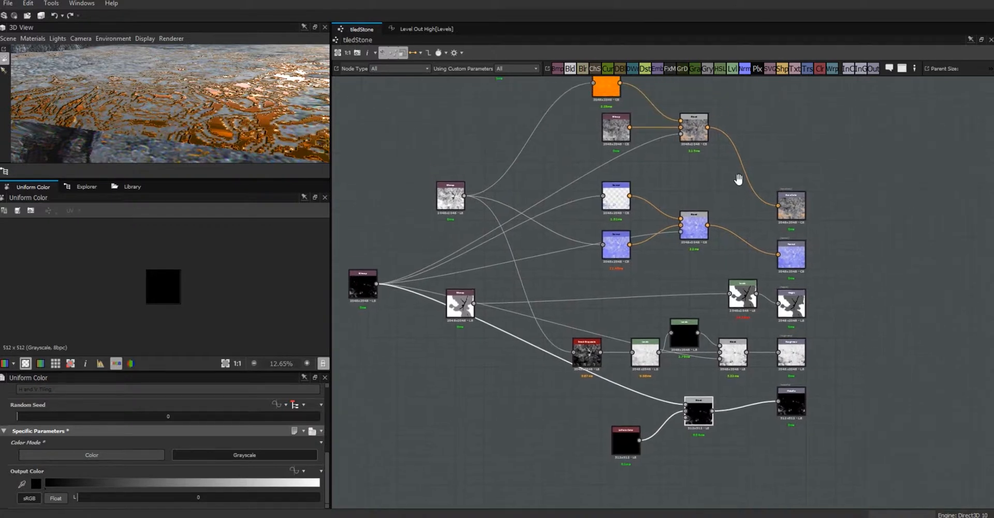
- Check how the orange-colour Blend's Opacity function is set up
{"action": "left_click", "coordinate": [698, 134]}
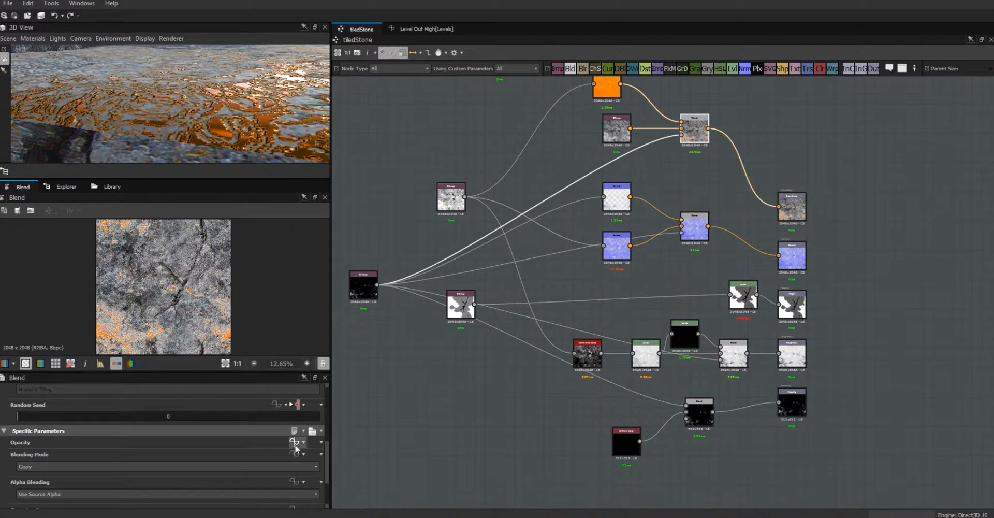
{"action": "left_click", "coordinate": [294, 441]}
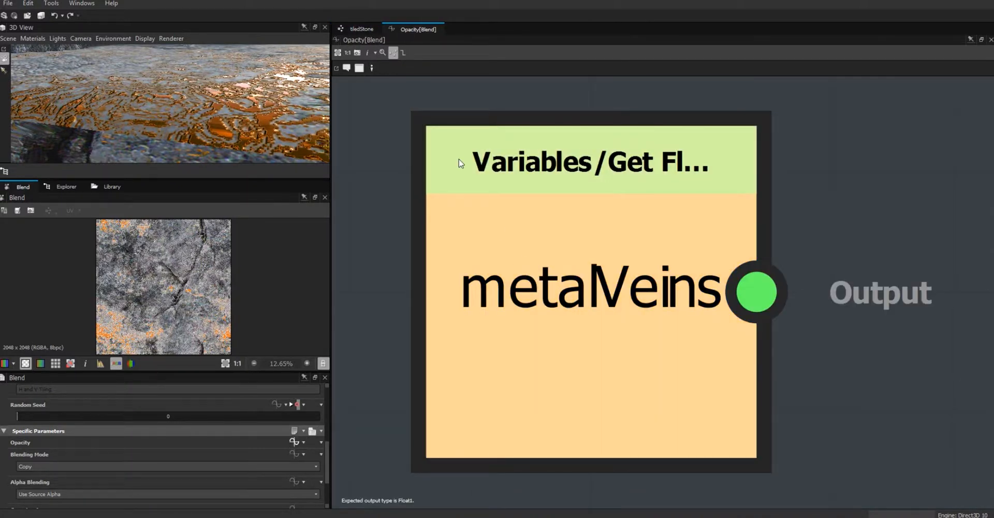
{"action": "left_click", "coordinate": [370, 31]}
- Drive the metallic Blend's Opacity with the metalVeins parameter and check the stone in 3D
{"action": "left_click", "coordinate": [698, 408]}
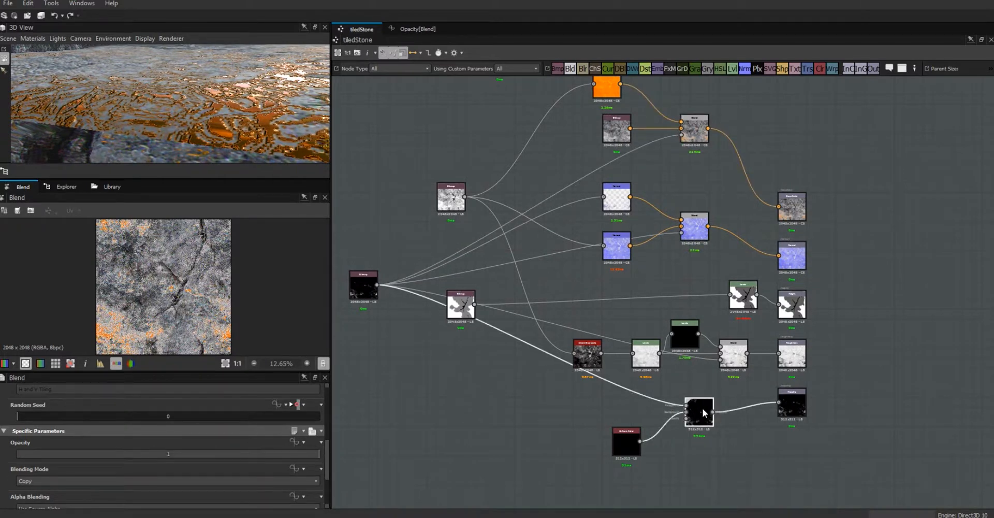
{"action": "left_click", "coordinate": [303, 443]}
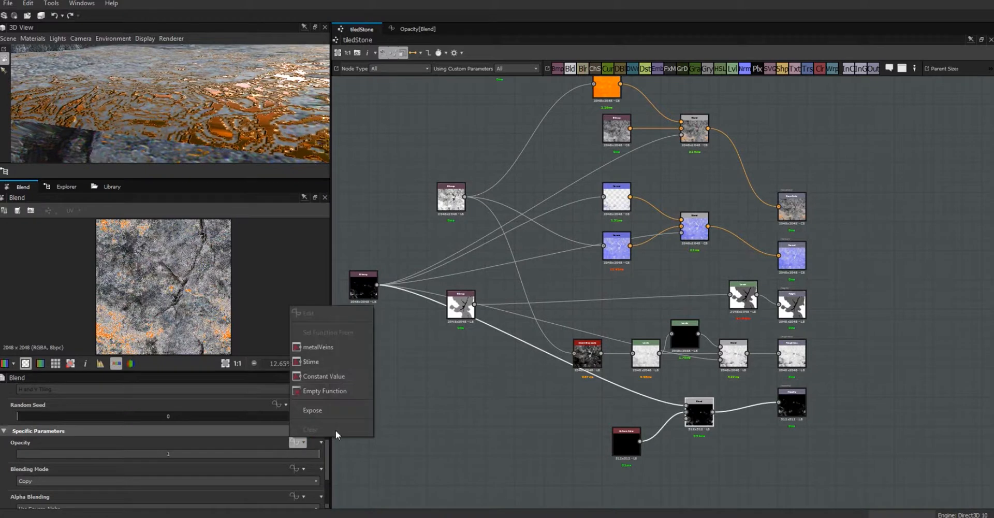
{"action": "left_click", "coordinate": [324, 351]}
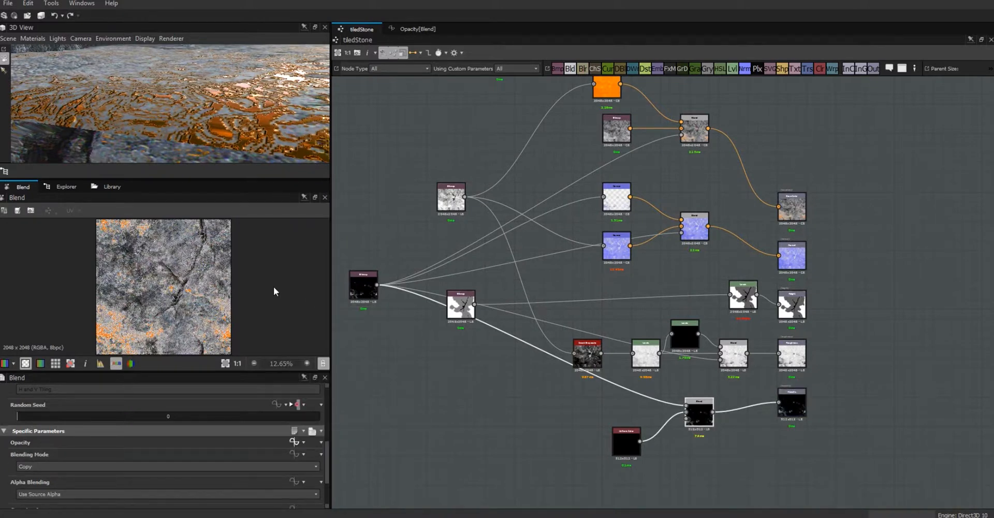
{"action": "left_click_drag", "start_coordinate": [216, 88], "coordinate": [276, 122]}
{"action": "left_click_drag", "start_coordinate": [219, 103], "coordinate": [172, 51]}
{"action": "left_click", "coordinate": [388, 410]}
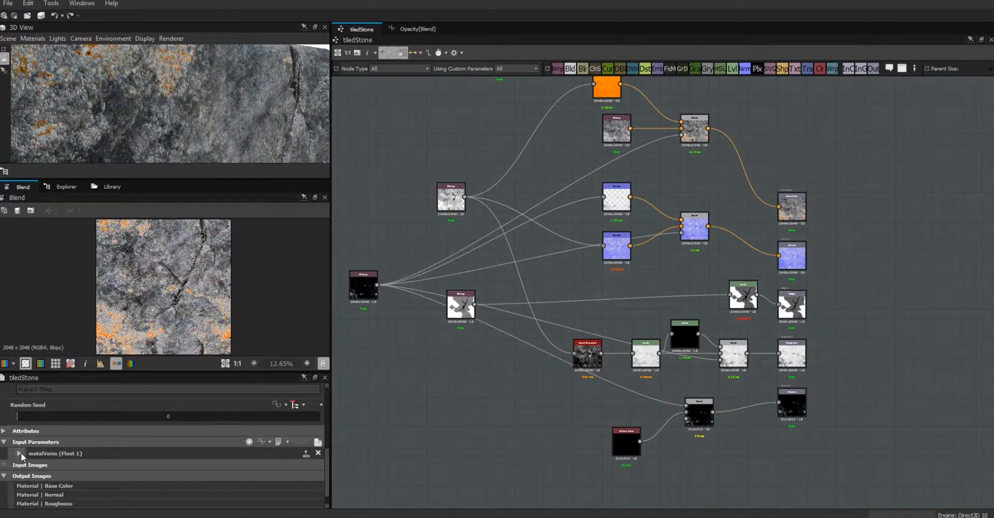
- Expand metalVeins and enlarge the 3D View, zooming out to the whole stone block
{"action": "left_click", "coordinate": [20, 453]}
{"action": "left_click_drag", "start_coordinate": [334, 153], "coordinate": [659, 155]}
{"action": "left_click_drag", "start_coordinate": [469, 177], "coordinate": [503, 351]}
{"action": "left_click_drag", "start_coordinate": [442, 275], "coordinate": [364, 409]}
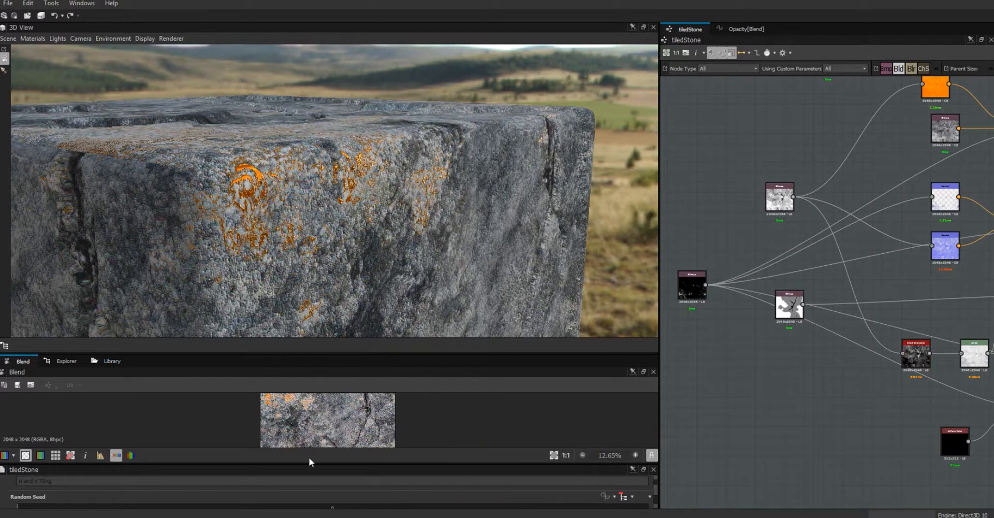
{"action": "left_click_drag", "start_coordinate": [310, 462], "coordinate": [316, 376]}
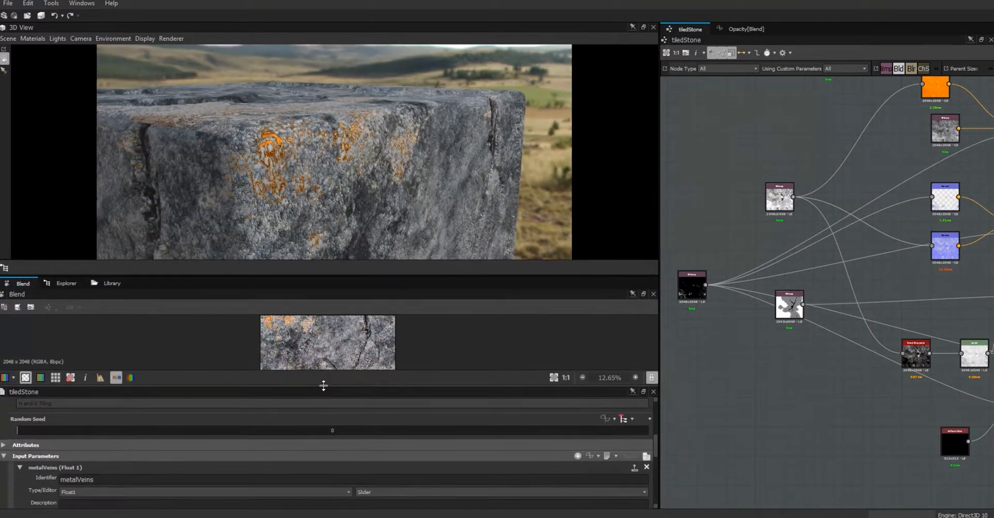
- Drag the metalVeins default from 1 down to 0, removing the orange veins from the stone
{"action": "left_click_drag", "start_coordinate": [656, 449], "coordinate": [655, 465]}
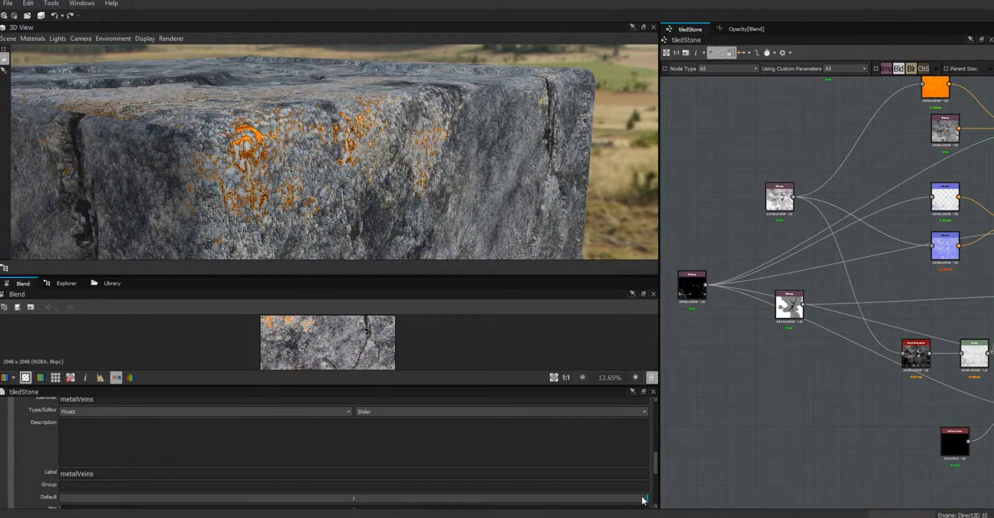
{"action": "mouse_move", "coordinate": [646, 497]}
{"action": "left_mouse_down"}
{"action": "mouse_move", "coordinate": [417, 515]}
{"action": "mouse_move", "coordinate": [211, 516]}
{"action": "mouse_move", "coordinate": [16, 500]}
{"action": "left_mouse_up"}
{"action": "left_click_drag", "start_coordinate": [296, 203], "coordinate": [291, 67]}
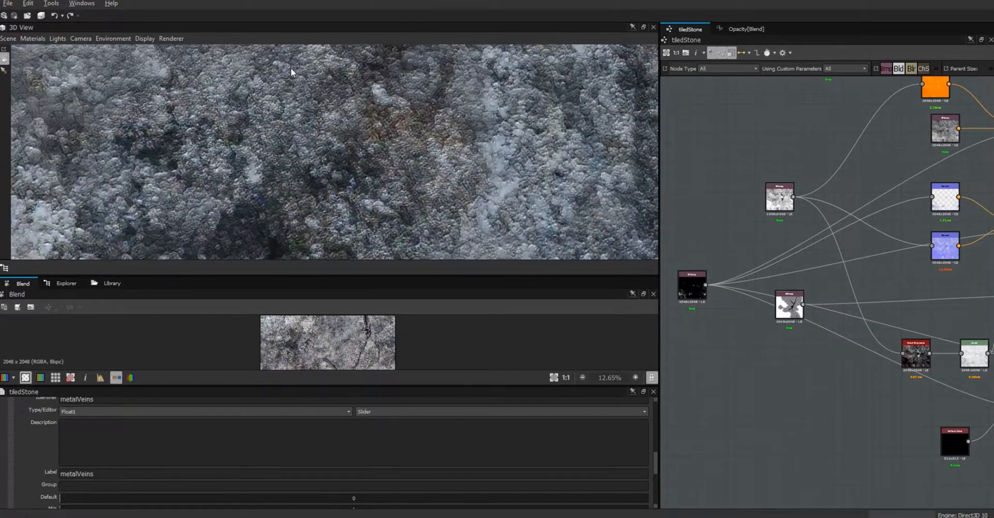
{"action": "left_click_drag", "start_coordinate": [353, 147], "coordinate": [574, 235]}
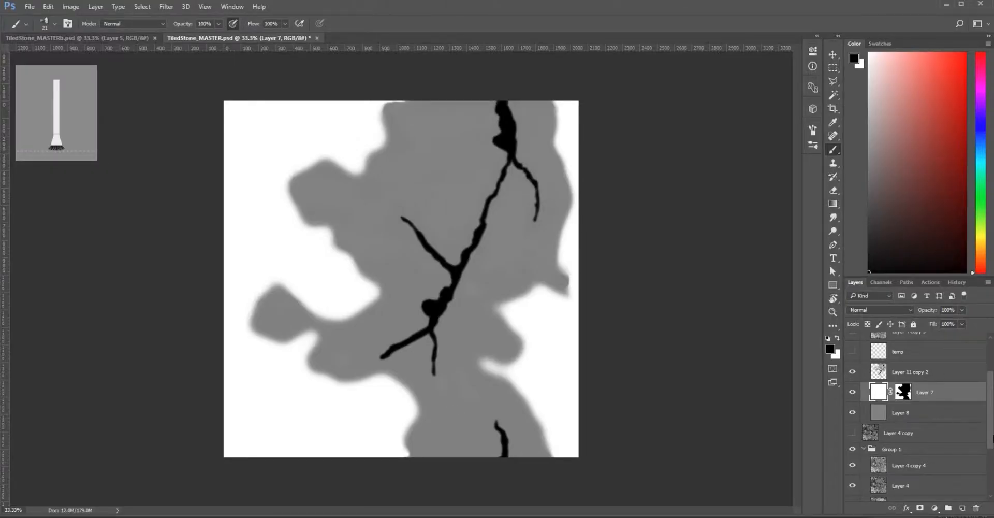
- Hide and collapse the height map group, then show and expand the normal group
{"action": "scroll", "coordinate": [904, 375], "scroll_direction": "up", "scroll_amount": 3}
{"action": "left_click", "coordinate": [865, 364]}
{"action": "left_click", "coordinate": [852, 363]}
{"action": "left_click", "coordinate": [852, 351]}
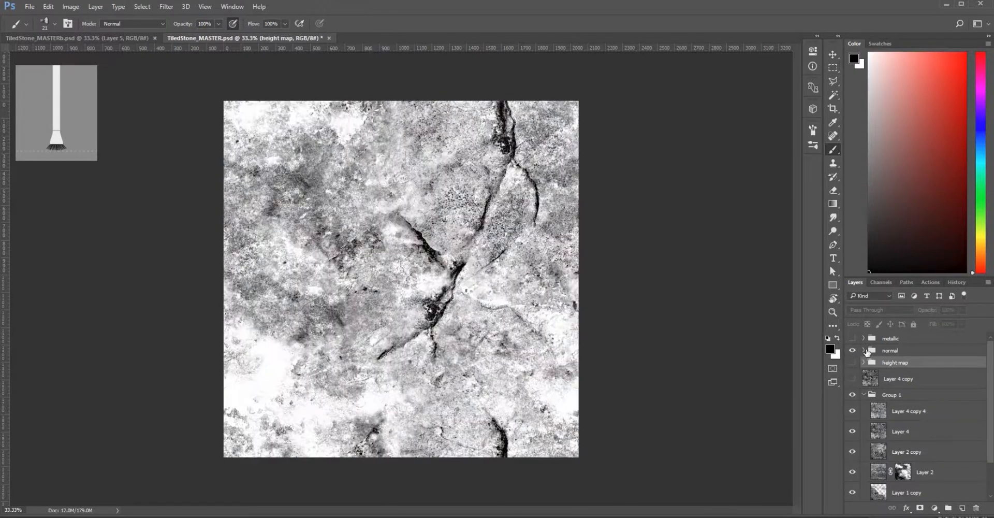
{"action": "left_click", "coordinate": [865, 351]}
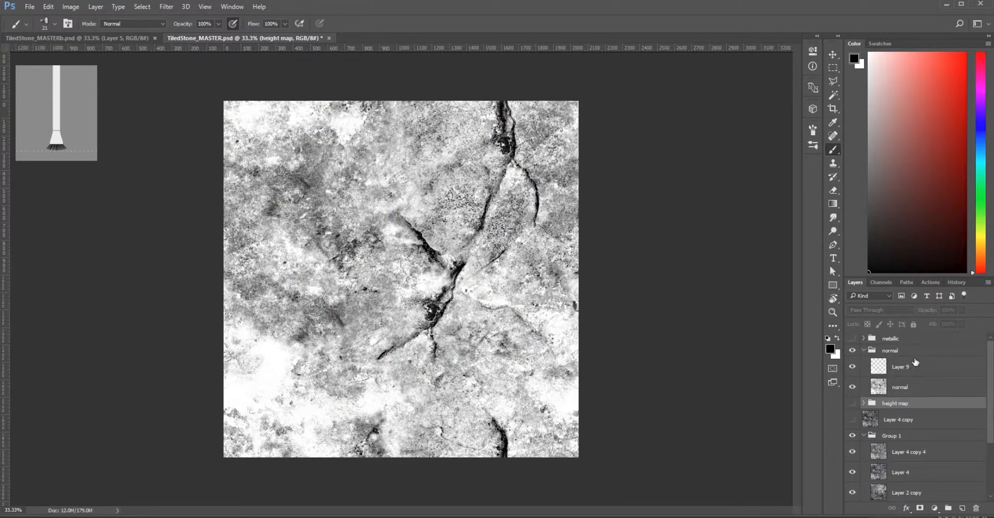
{"action": "left_click", "coordinate": [852, 367]}
{"action": "left_click", "coordinate": [853, 367]}
- Merge the normal layer and Layer 9 into Layer 9
{"action": "left_click", "coordinate": [909, 389]}
{"action": "left_click", "coordinate": [912, 369], "text": "shift"}
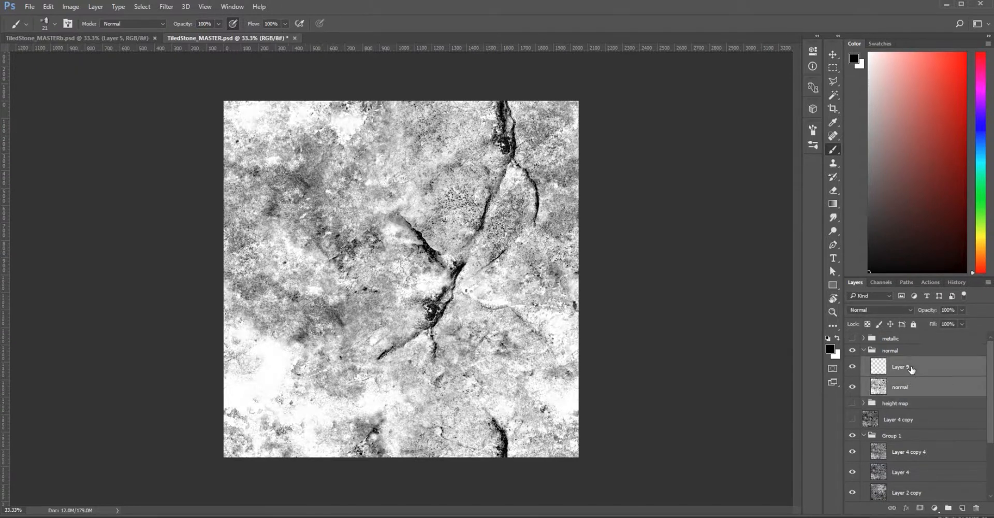
{"action": "right_click", "coordinate": [912, 369]}
{"action": "left_click", "coordinate": [668, 433]}
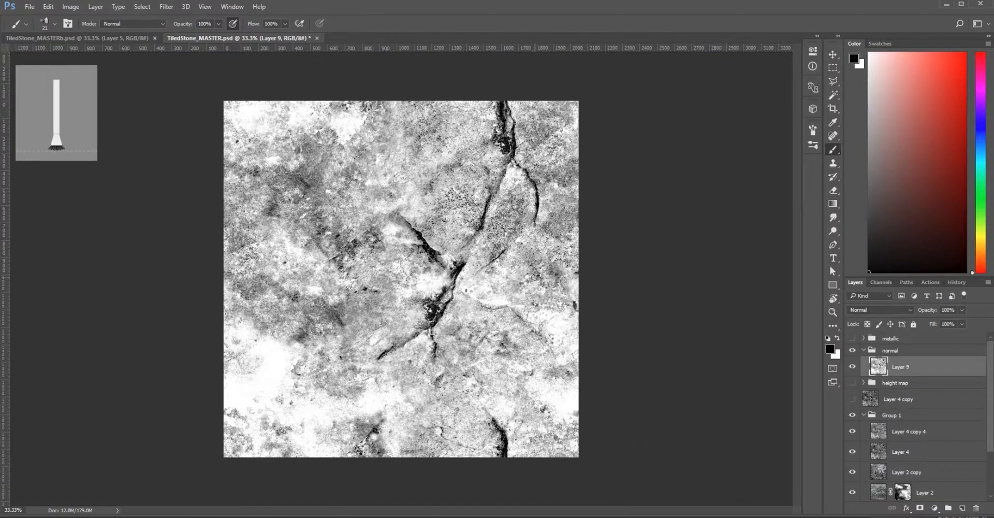
- Zoom the canvas to 66.7% and copy Layer 4 copy 4 into the normal group
{"action": "key", "text": "ctrl+plus"}
{"action": "key", "text": "ctrl+plus"}
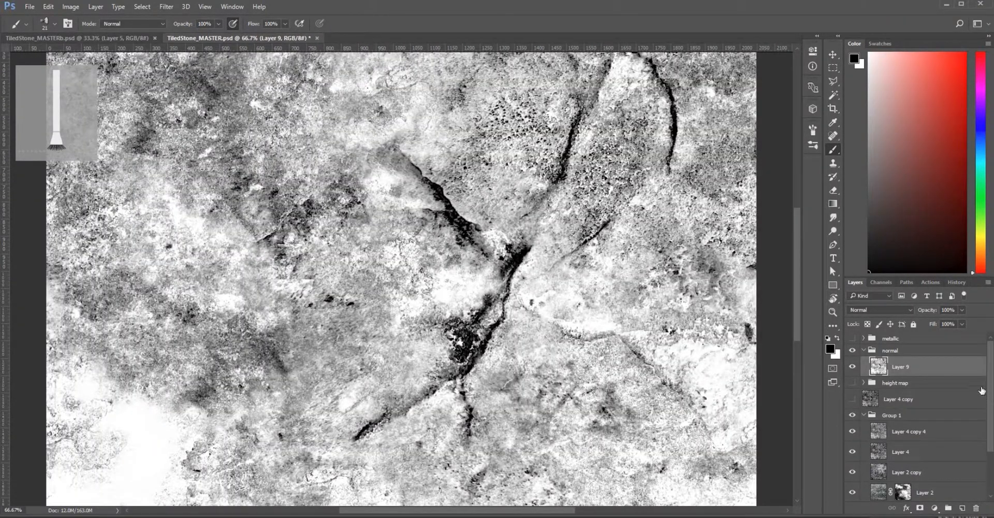
{"action": "left_click_drag", "start_coordinate": [992, 388], "coordinate": [992, 427]}
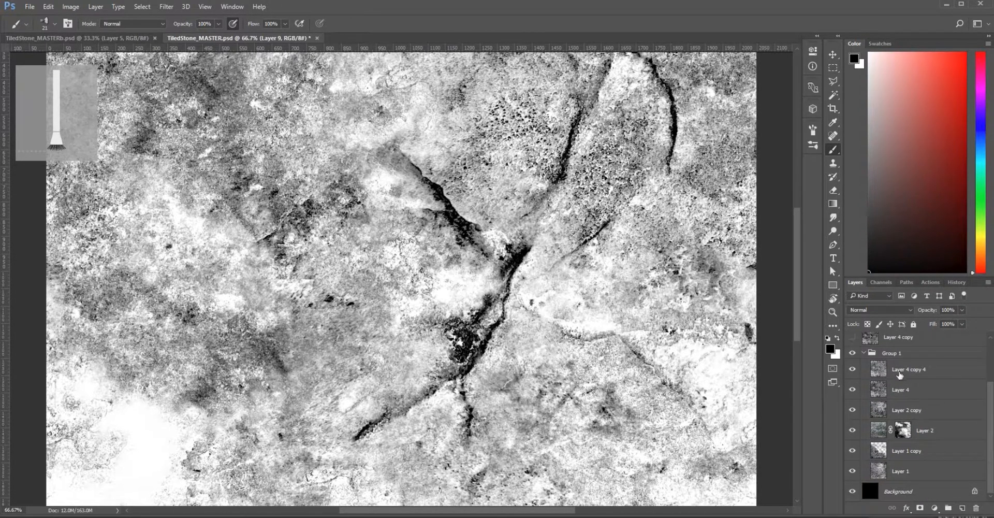
{"action": "left_click", "coordinate": [901, 373]}
{"action": "left_click_drag", "start_coordinate": [901, 372], "coordinate": [846, 361]}
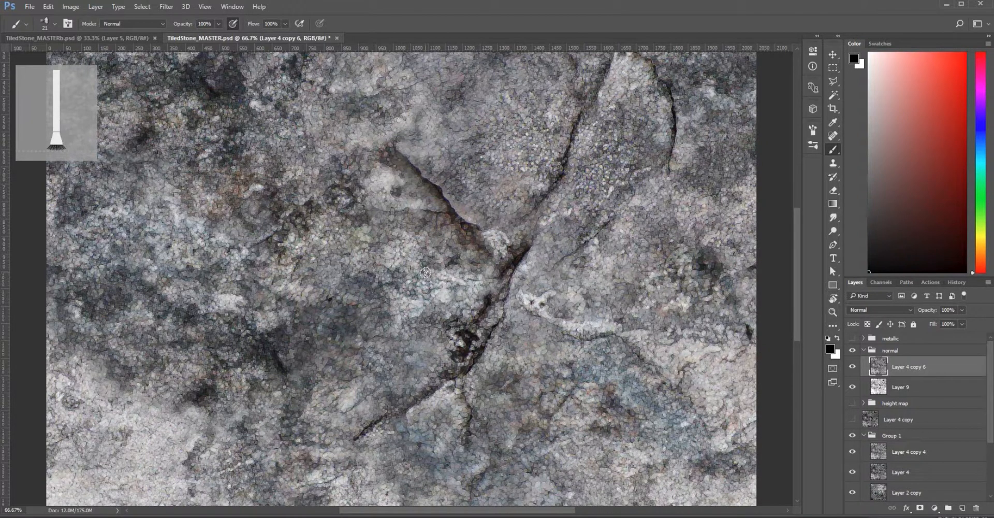
- Convert Layer 4 copy 6 to black and white with the Reds value raised
{"action": "left_click", "coordinate": [166, 6]}
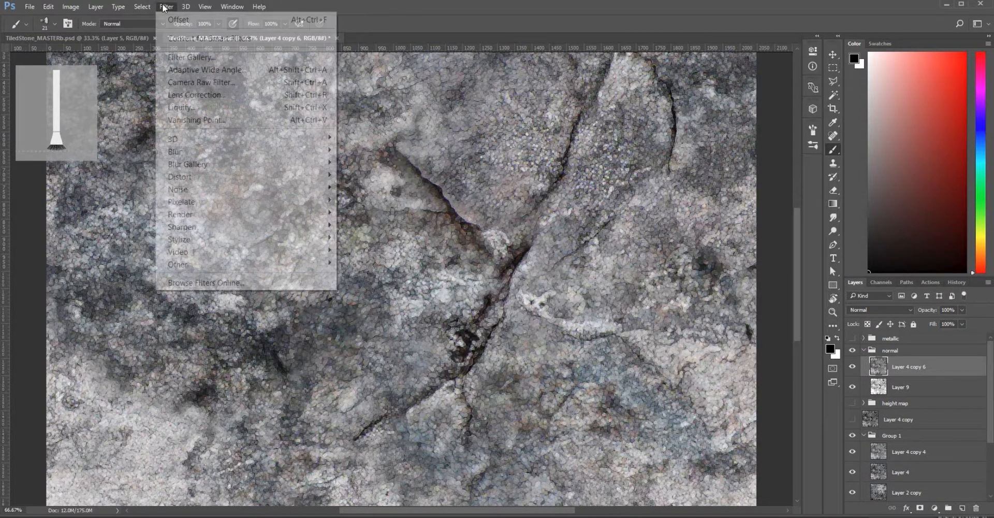
{"action": "mouse_move", "coordinate": [80, 8]}
{"action": "mouse_move", "coordinate": [109, 39]}
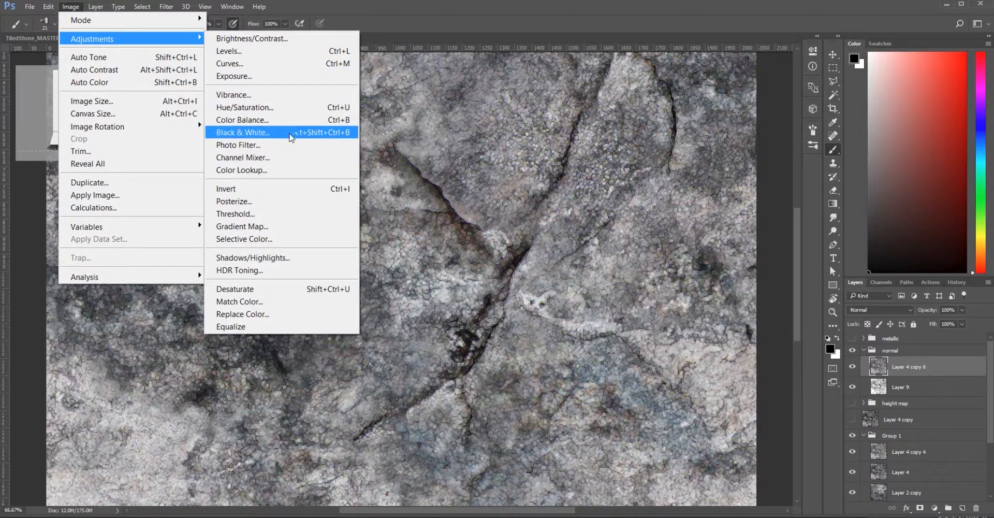
{"action": "left_click", "coordinate": [290, 132]}
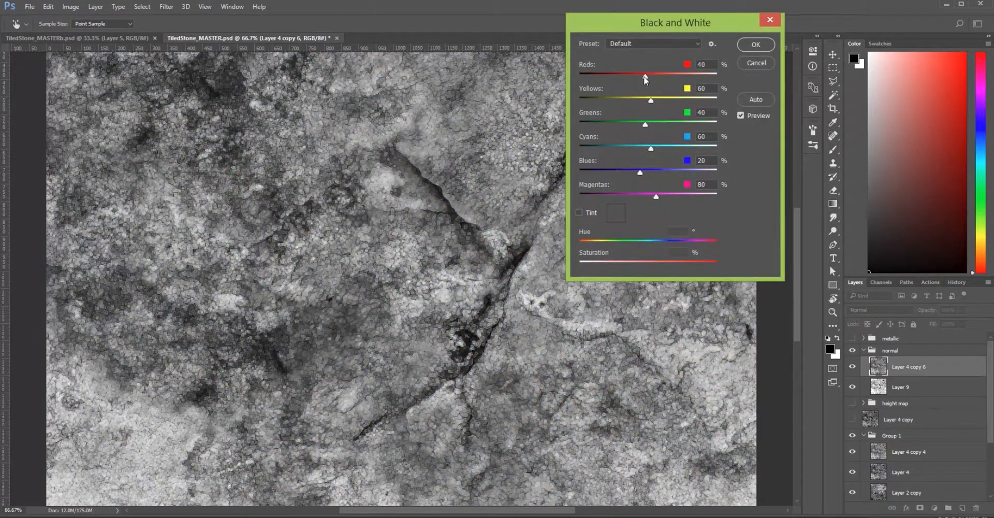
{"action": "mouse_move", "coordinate": [646, 78]}
{"action": "left_mouse_down"}
{"action": "mouse_move", "coordinate": [693, 79]}
{"action": "mouse_move", "coordinate": [684, 78]}
{"action": "left_mouse_up"}
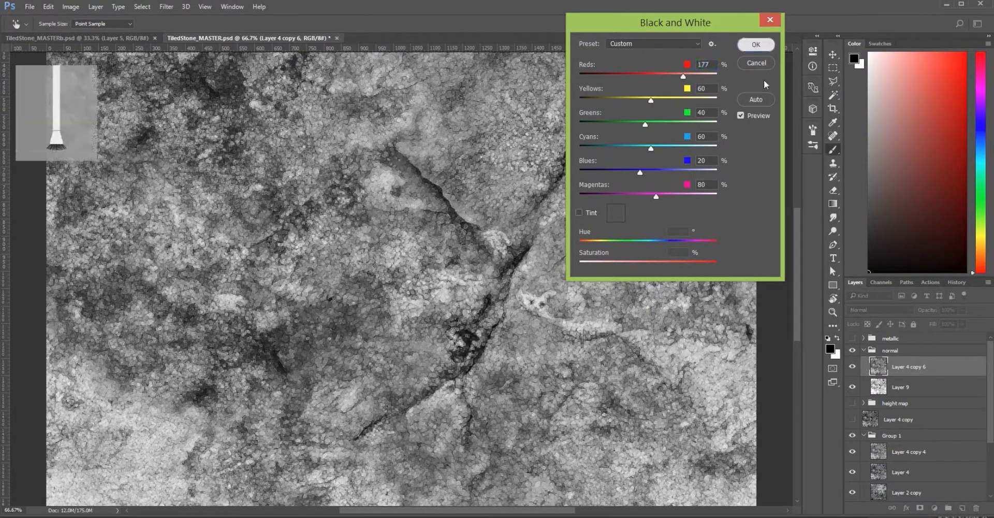
{"action": "left_click", "coordinate": [756, 45]}
- Apply Levels with the black input at 48 and the white input at 247
{"action": "left_click", "coordinate": [166, 6]}
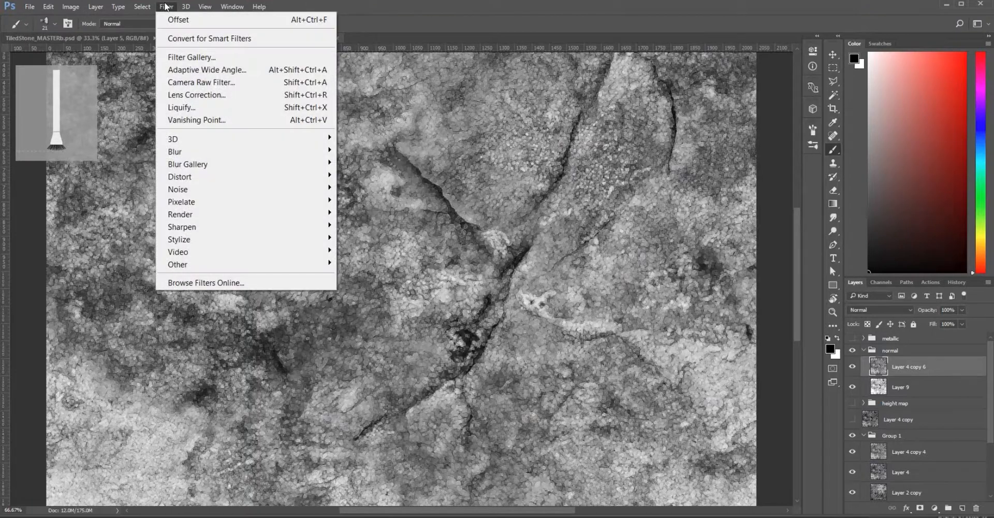
{"action": "mouse_move", "coordinate": [173, 36]}
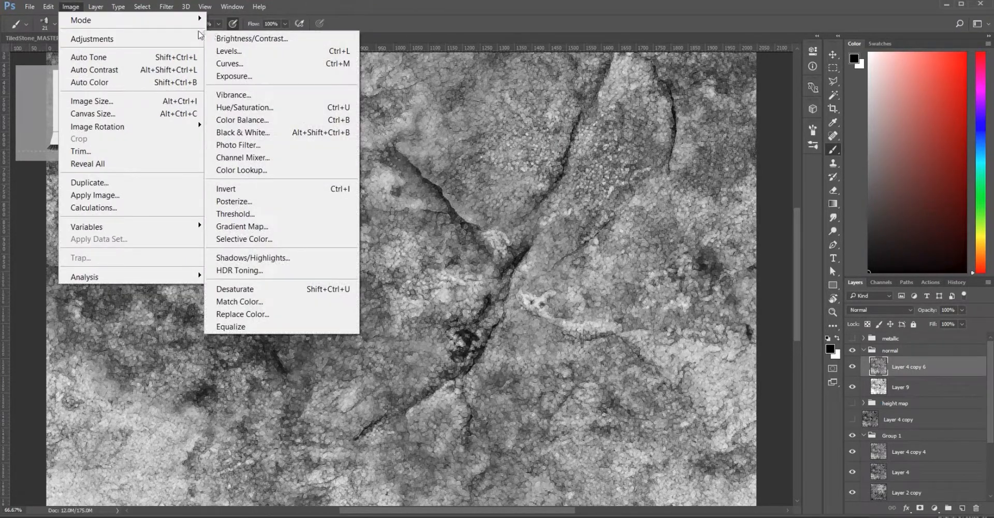
{"action": "left_click", "coordinate": [229, 51]}
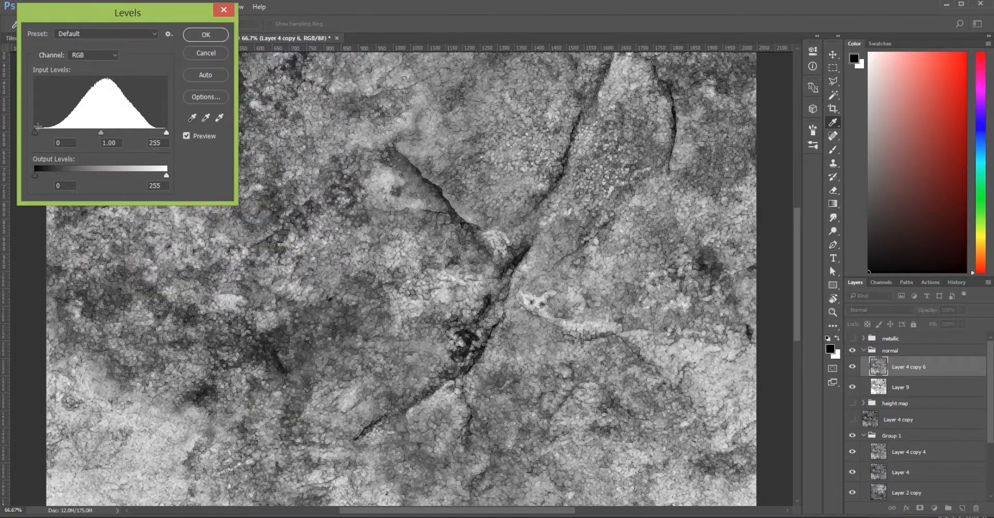
{"action": "left_click_drag", "start_coordinate": [36, 138], "coordinate": [58, 139]}
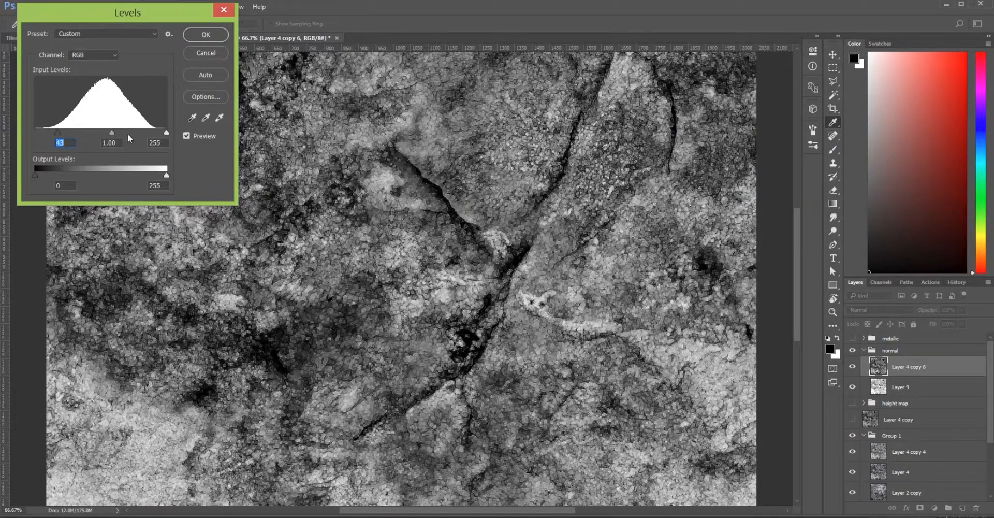
{"action": "left_click_drag", "start_coordinate": [115, 133], "coordinate": [109, 137]}
{"action": "key", "text": "Tab"}
{"action": "key", "text": "Tab"}
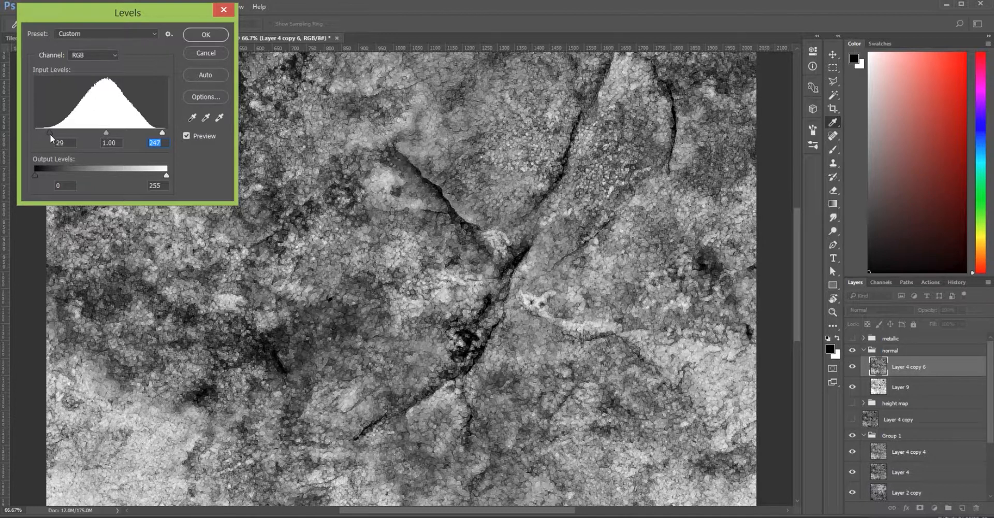
{"action": "left_click", "coordinate": [50, 133]}
{"action": "left_click_drag", "start_coordinate": [49, 133], "coordinate": [56, 132]}
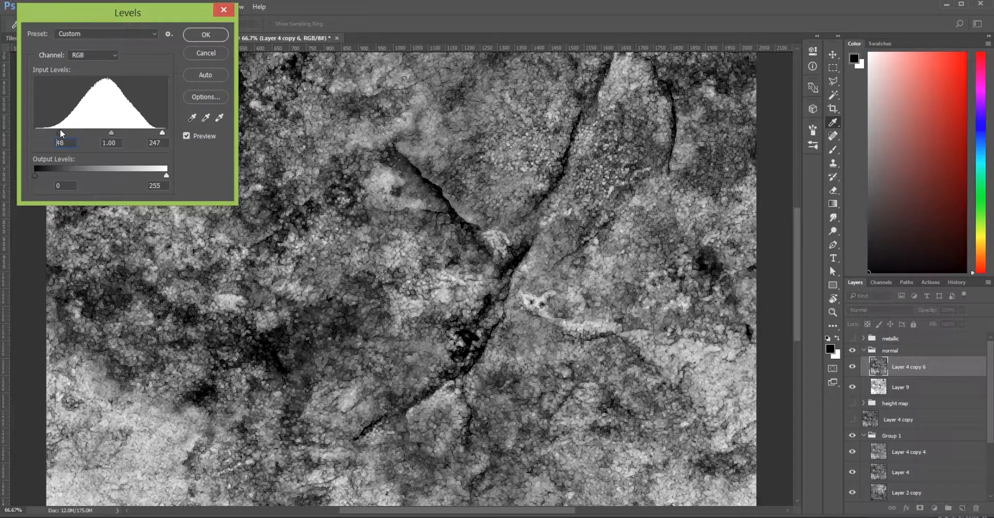
{"action": "left_click_drag", "start_coordinate": [60, 133], "coordinate": [60, 133]}
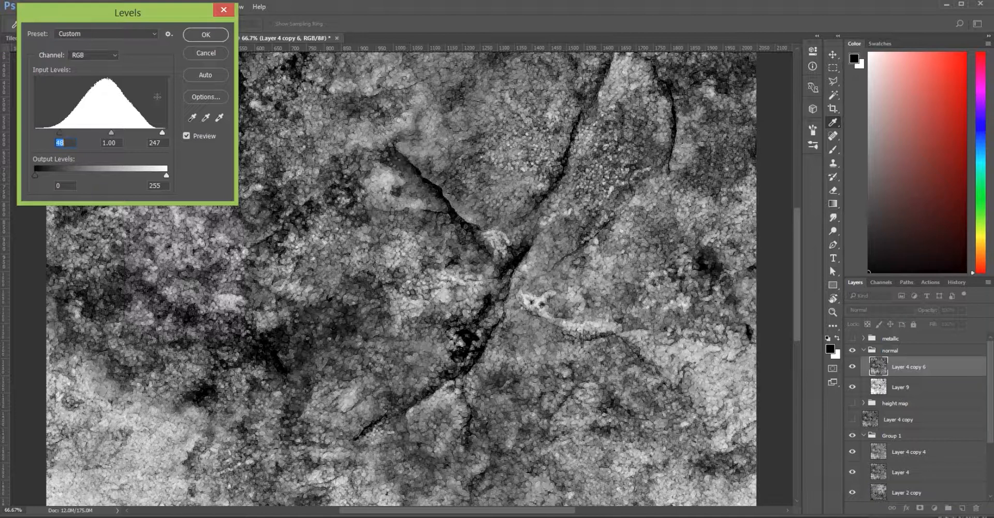
{"action": "left_click", "coordinate": [205, 34]}
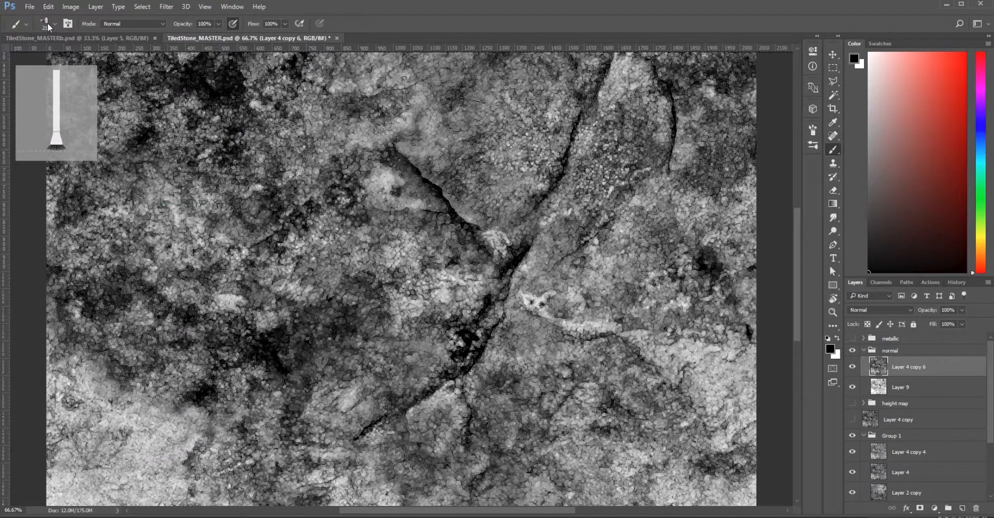
{"action": "left_click", "coordinate": [30, 6]}
- Save the image as PNG to assets/normal.png, overwriting the existing file with default PNG options
{"action": "left_click", "coordinate": [52, 207]}
{"action": "double_click", "coordinate": [155, 88]}
{"action": "left_click", "coordinate": [125, 380]}
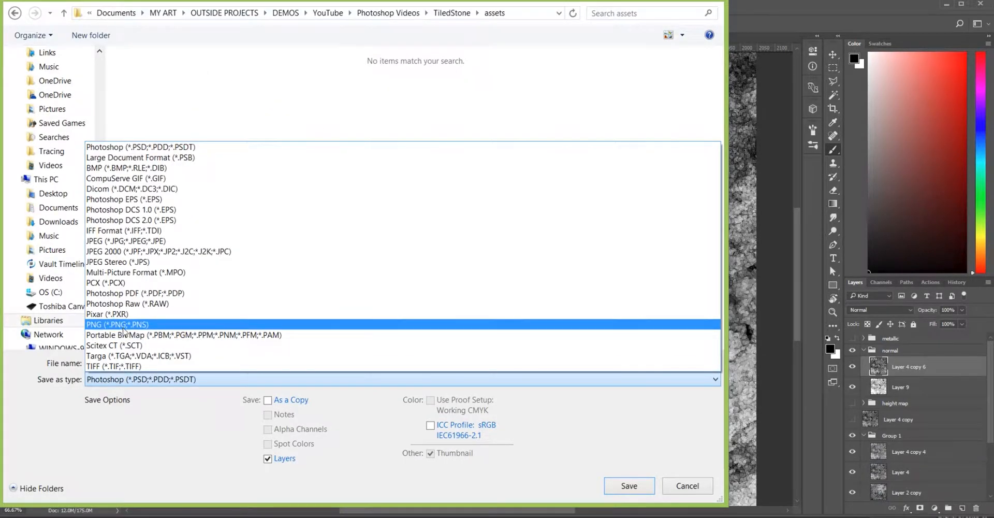
{"action": "left_click", "coordinate": [124, 327]}
{"action": "left_click", "coordinate": [342, 70]}
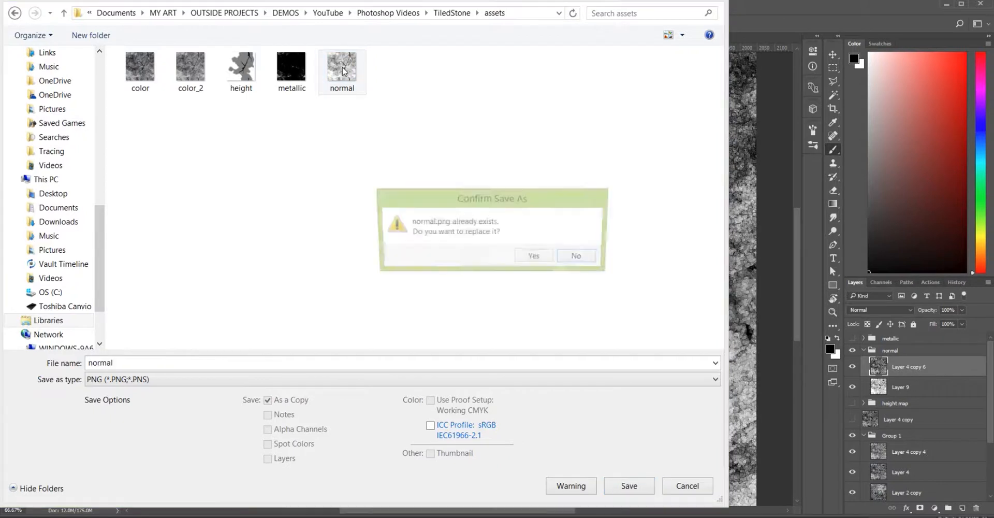
{"action": "left_click", "coordinate": [535, 255]}
{"action": "left_click", "coordinate": [326, 80]}
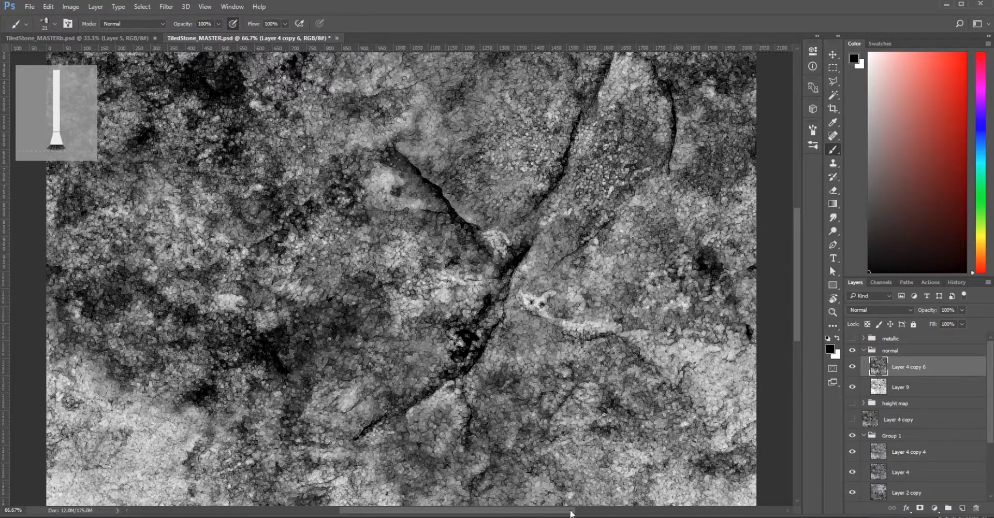
- In Substance Designer, move the normal bitmap node and preview its texture and the Normal node on the stone
{"action": "key", "text": "alt+Tab"}
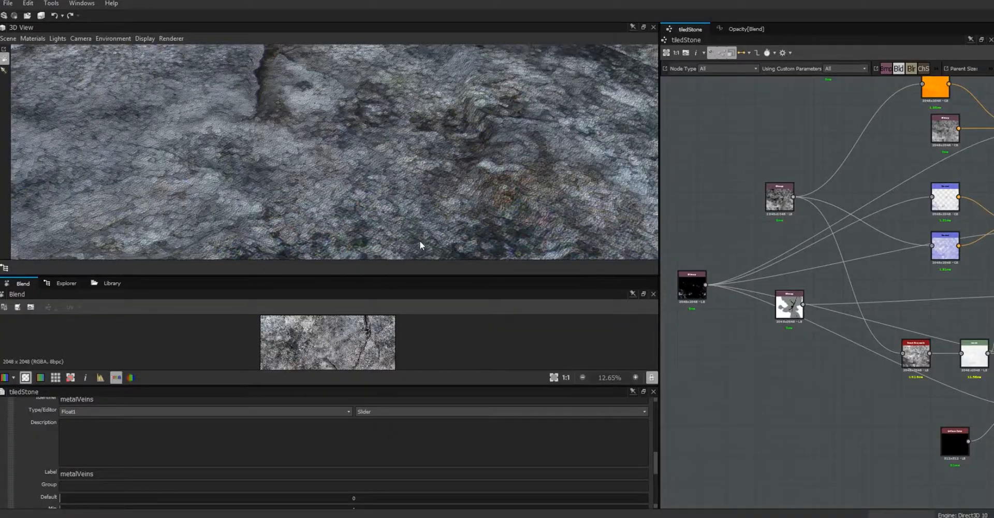
{"action": "left_click_drag", "start_coordinate": [447, 185], "coordinate": [749, 236]}
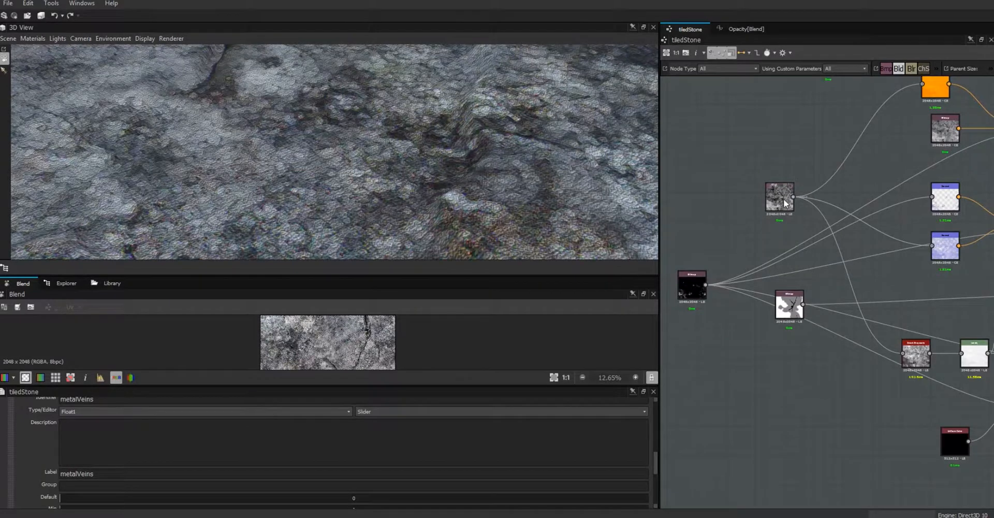
{"action": "left_click_drag", "start_coordinate": [784, 198], "coordinate": [761, 185]}
{"action": "double_click", "coordinate": [759, 180]}
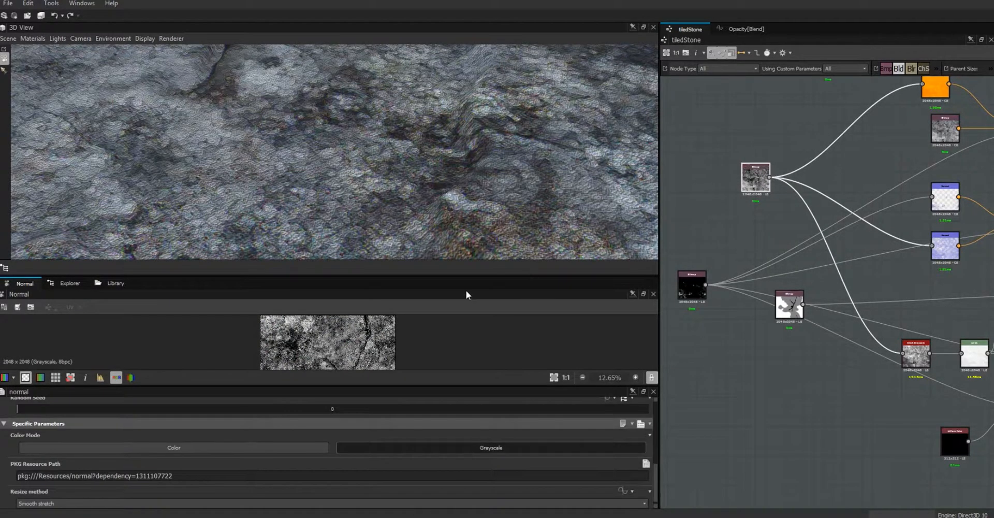
{"action": "scroll", "coordinate": [355, 184], "scroll_direction": "down", "scroll_amount": 5}
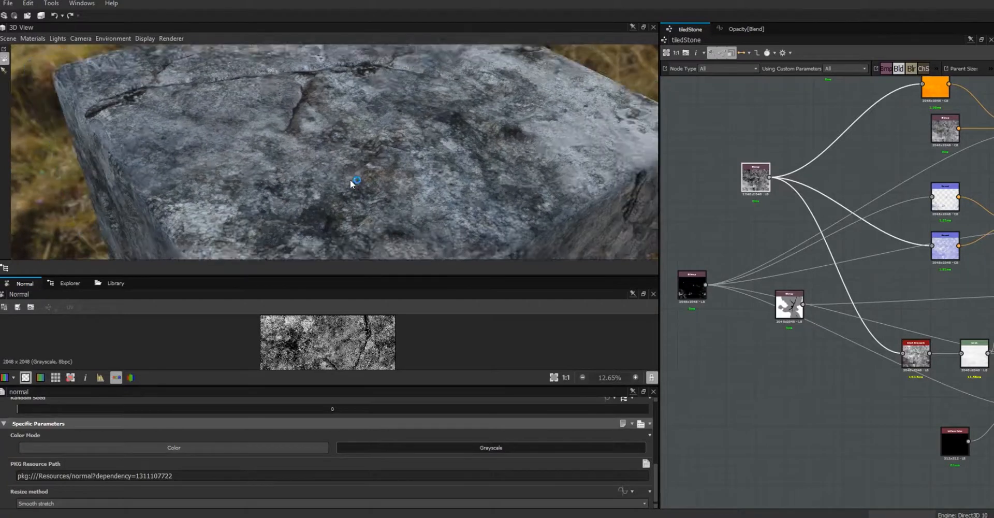
{"action": "left_click_drag", "start_coordinate": [350, 179], "coordinate": [626, 171]}
{"action": "left_click", "coordinate": [945, 243]}
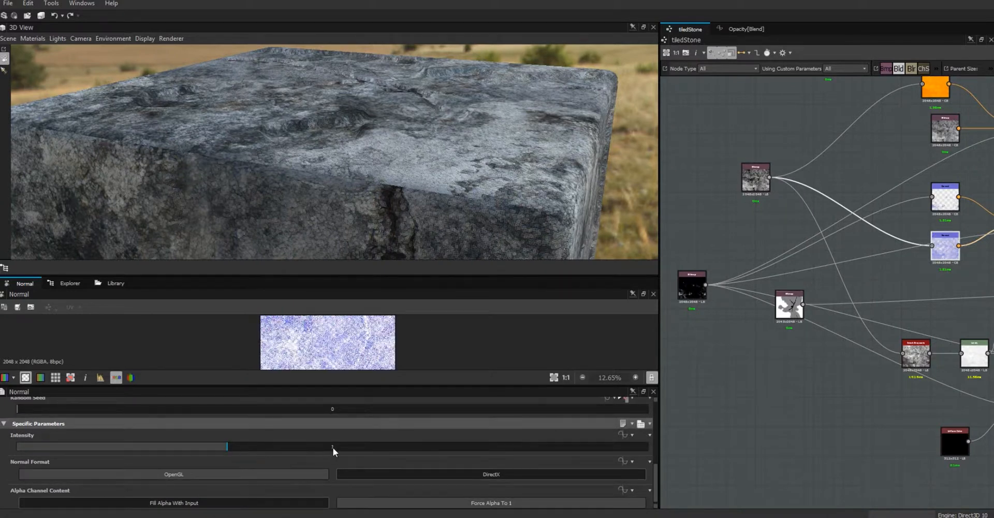
- Lower the Normal node's Intensity from 5 to 4, then down to about 2.8
{"action": "double_click", "coordinate": [334, 446]}
{"action": "type", "text": "5"}
{"action": "key", "text": "Return"}
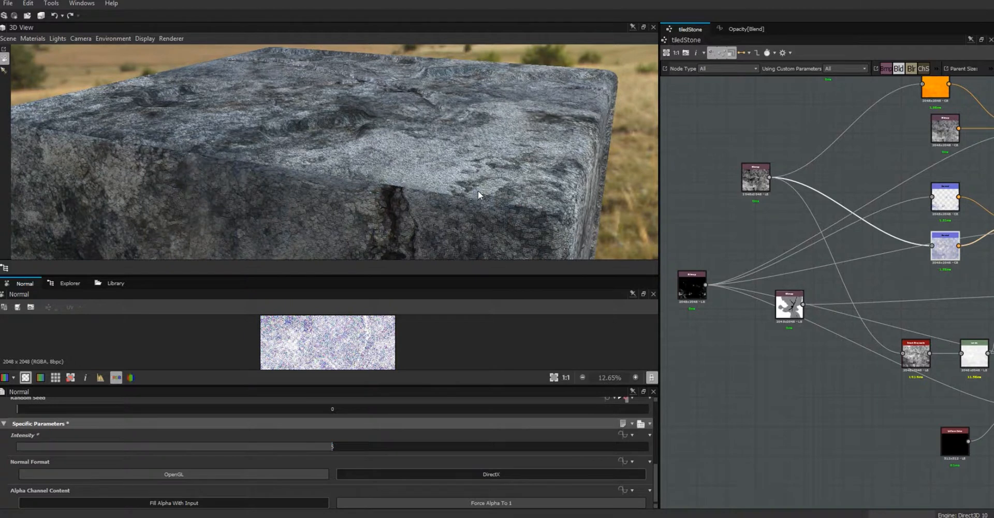
{"action": "scroll", "coordinate": [450, 103], "scroll_direction": "up", "scroll_amount": 4}
{"action": "left_click_drag", "start_coordinate": [471, 144], "coordinate": [422, 111]}
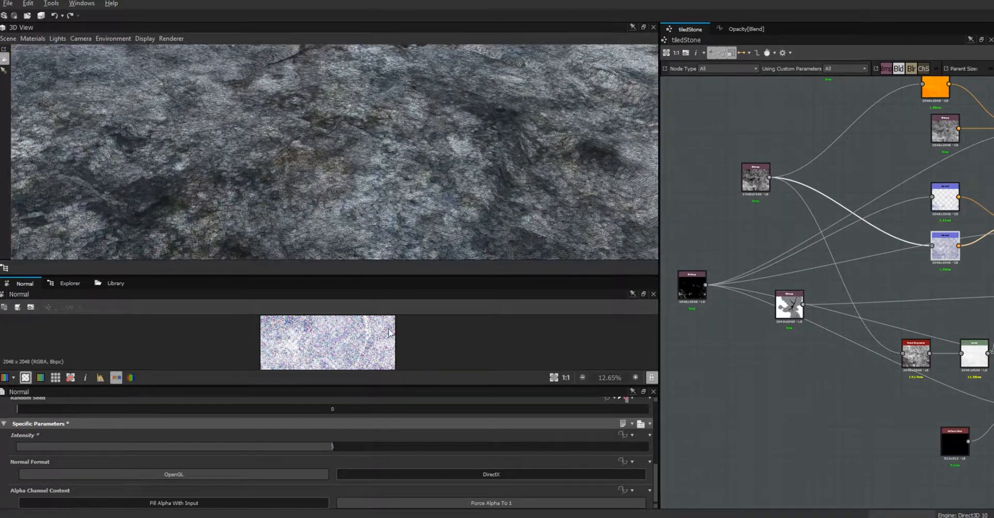
{"action": "left_click_drag", "start_coordinate": [328, 443], "coordinate": [276, 449]}
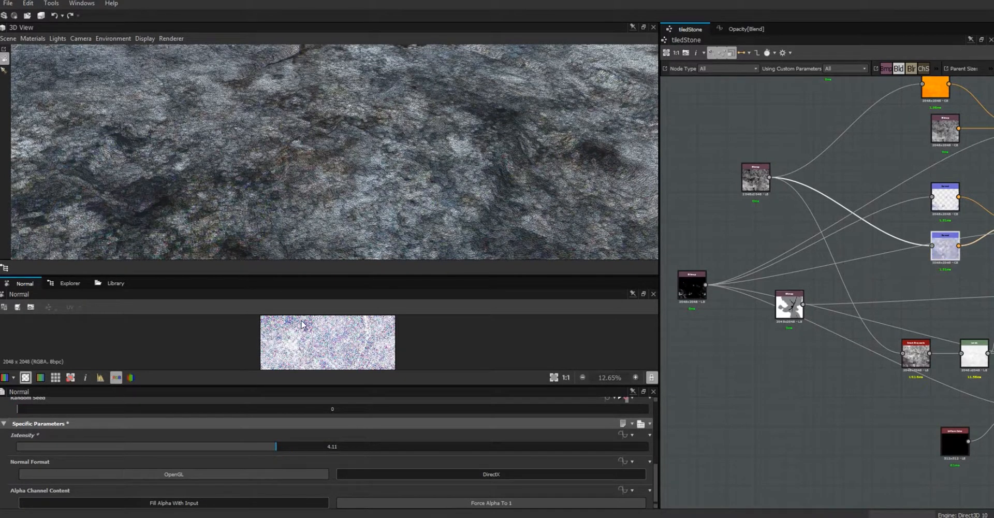
{"action": "left_click_drag", "start_coordinate": [332, 162], "coordinate": [470, 230]}
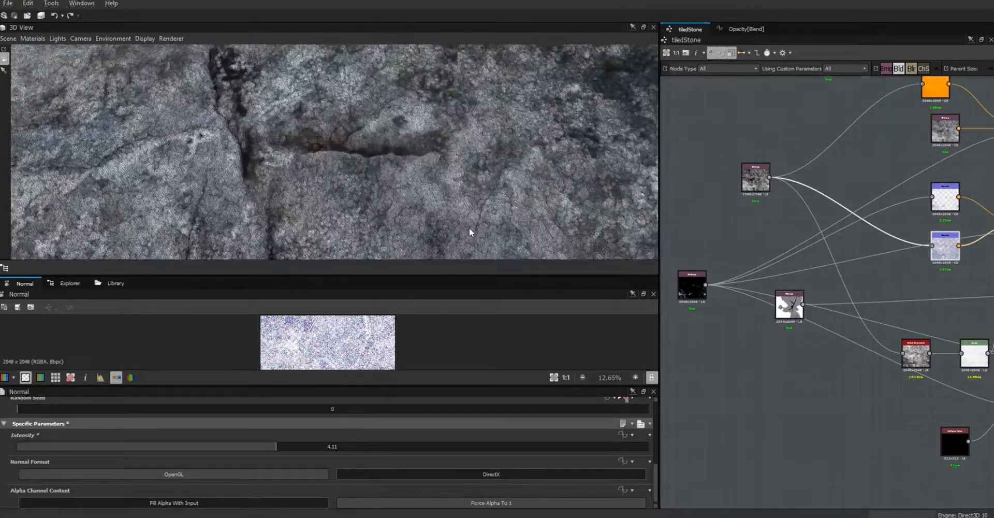
{"action": "left_click_drag", "start_coordinate": [275, 446], "coordinate": [194, 454]}
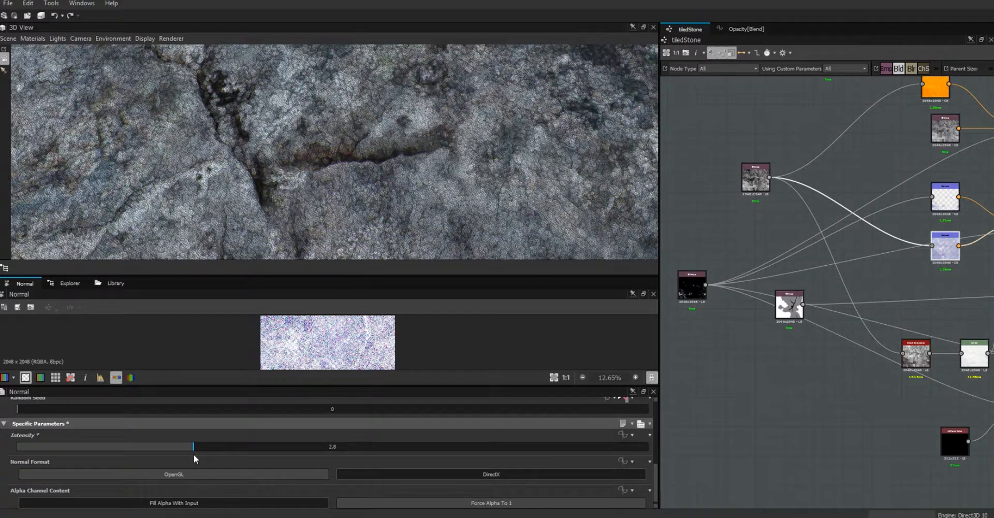
{"action": "left_click_drag", "start_coordinate": [356, 124], "coordinate": [420, 172]}
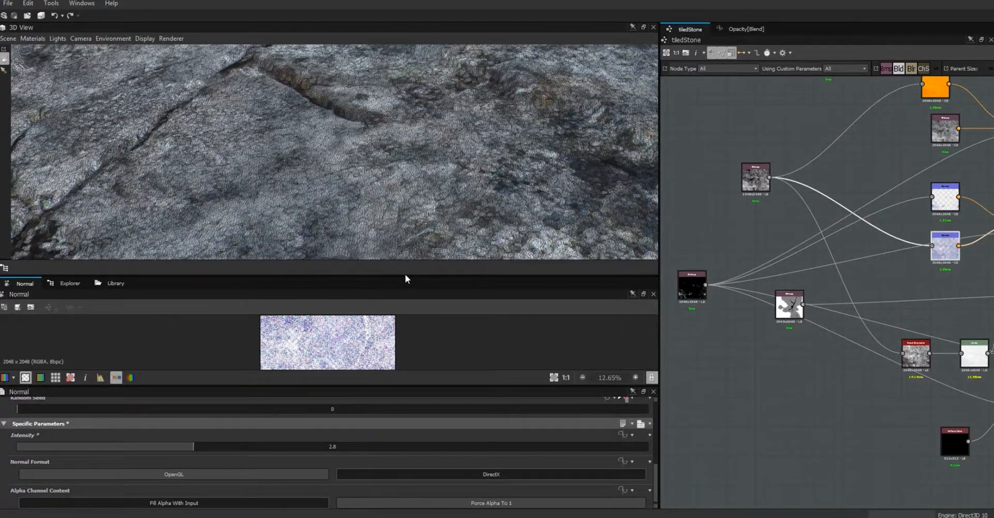
- Enlarge the 3D viewport and orbit and zoom to inspect the stone's cracked top face
{"action": "left_click_drag", "start_coordinate": [406, 276], "coordinate": [409, 359]}
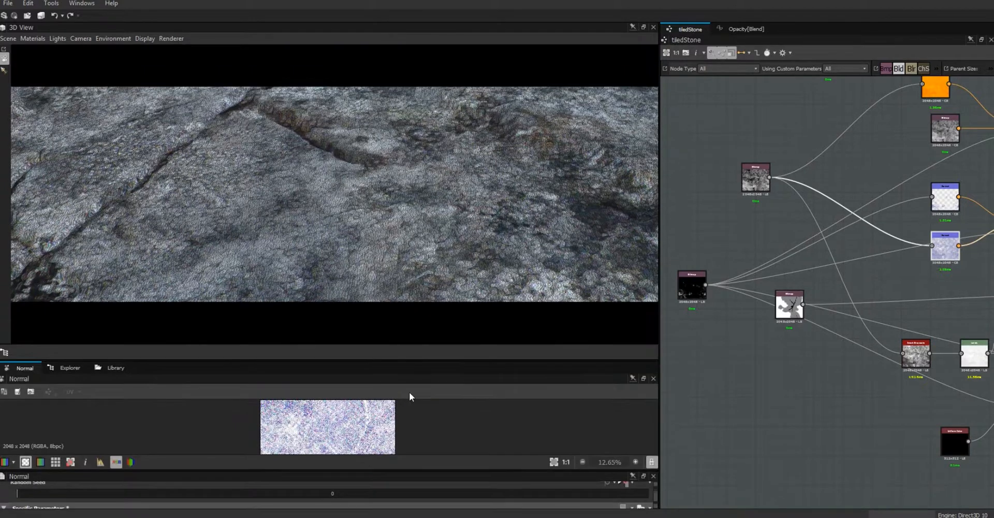
{"action": "left_click_drag", "start_coordinate": [377, 296], "coordinate": [349, 253]}
{"action": "right_click_drag", "start_coordinate": [349, 252], "coordinate": [636, 427]}
{"action": "left_click_drag", "start_coordinate": [356, 269], "coordinate": [454, 222]}
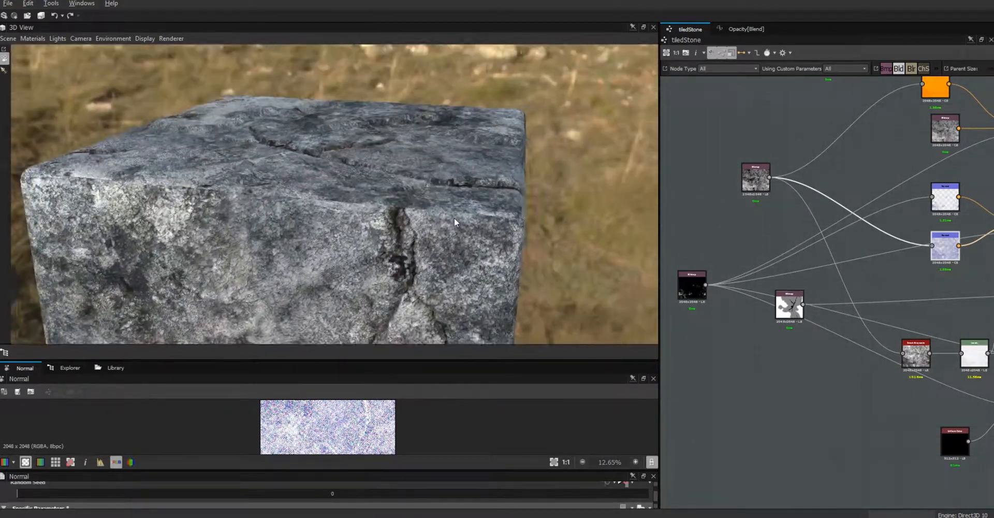
{"action": "left_click_drag", "start_coordinate": [377, 258], "coordinate": [337, 228]}
{"action": "right_click_drag", "start_coordinate": [336, 228], "coordinate": [311, 62]}
{"action": "left_click_drag", "start_coordinate": [373, 210], "coordinate": [394, 209]}
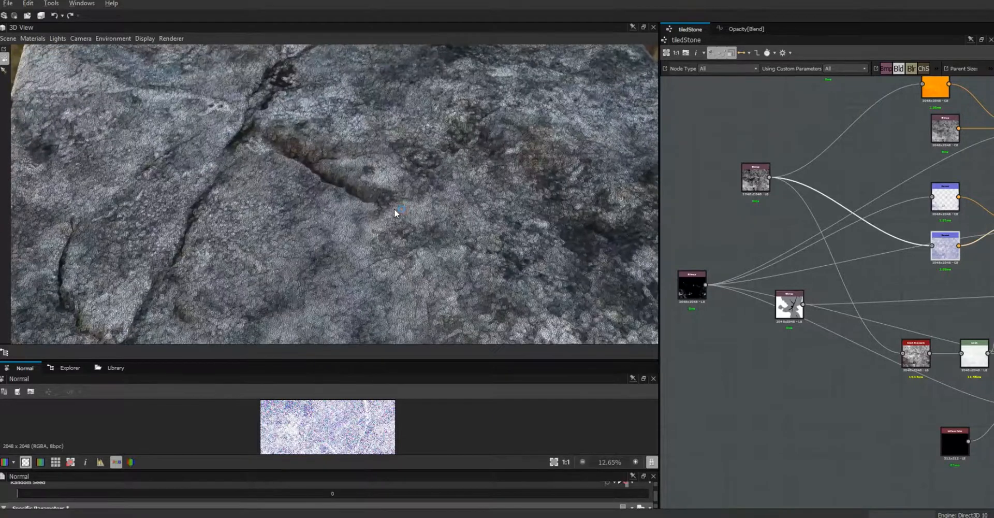
{"action": "left_click_drag", "start_coordinate": [419, 241], "coordinate": [415, 206]}
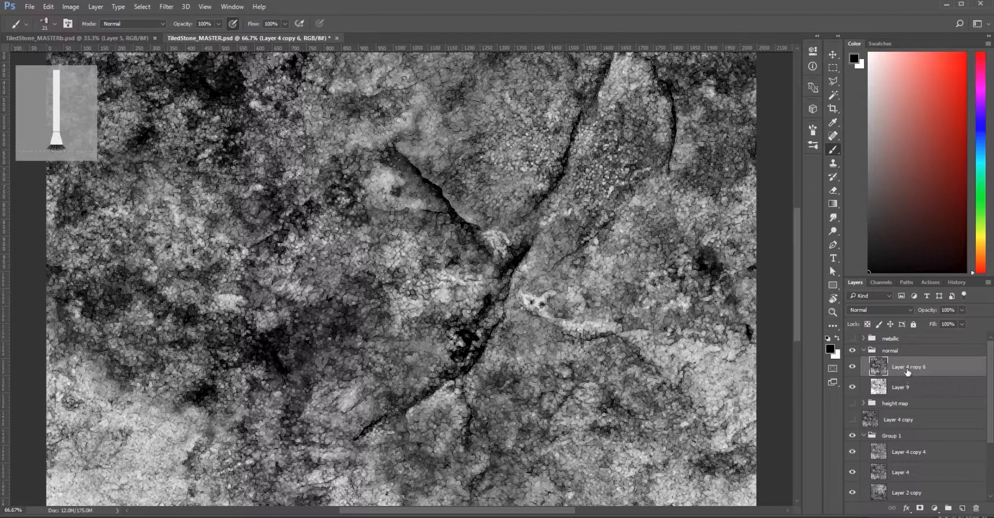
- Move Layer 9 above Layer 4 copy 6 and set its blend mode to Overlay
{"action": "left_click_drag", "start_coordinate": [915, 389], "coordinate": [913, 363]}
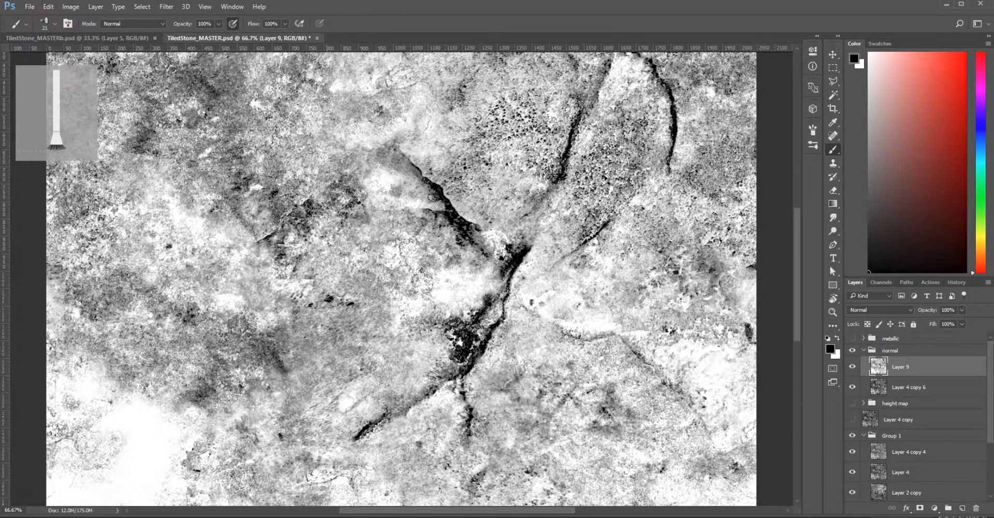
{"action": "left_click", "coordinate": [911, 310]}
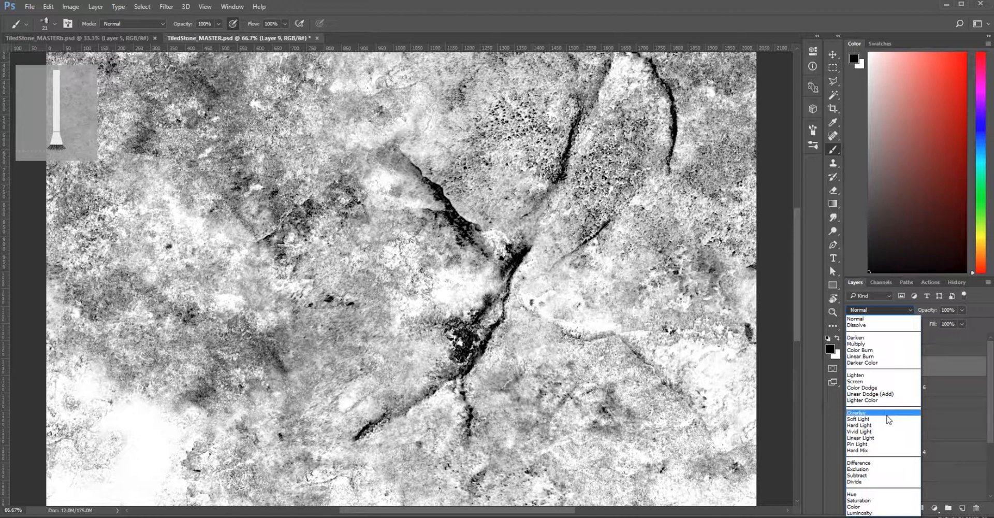
{"action": "left_click", "coordinate": [887, 414]}
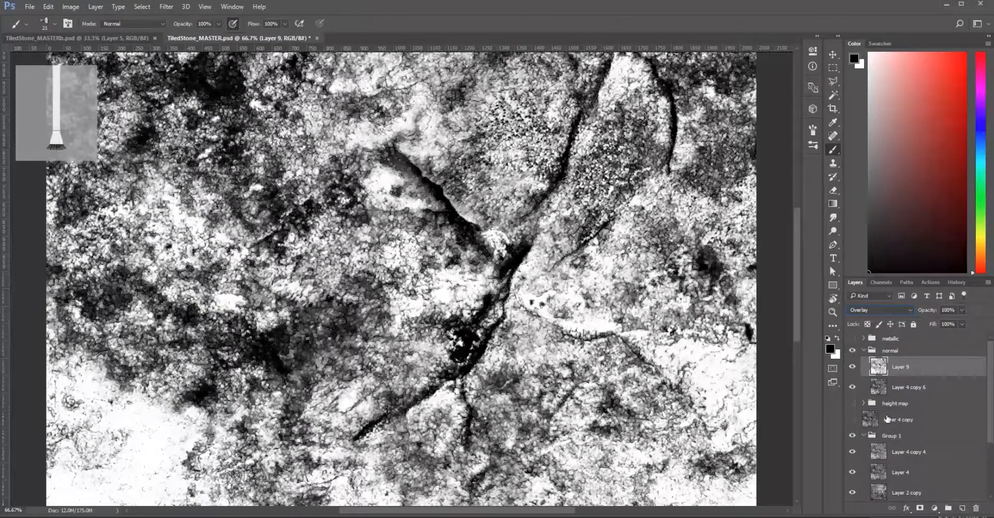
- Save the image as PNG over normal.png in the assets folder
{"action": "left_click", "coordinate": [29, 6]}
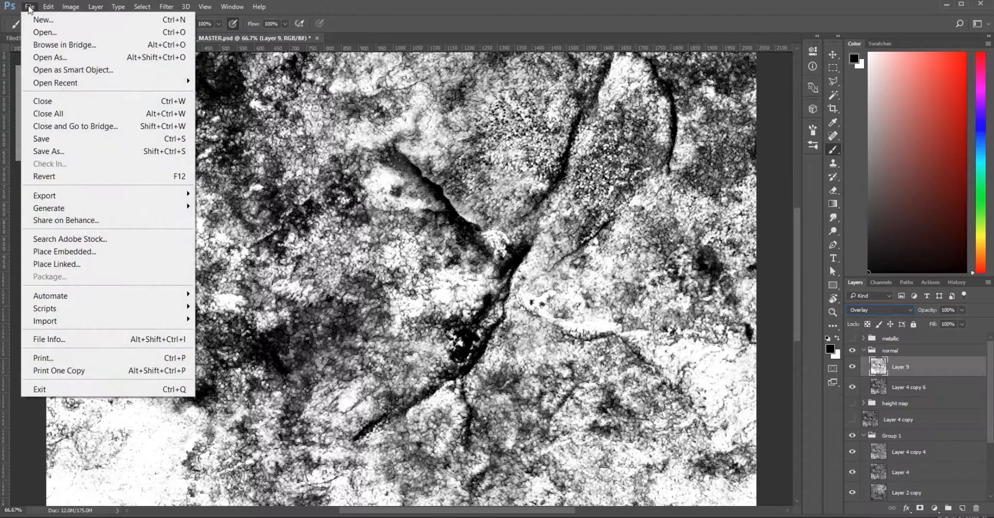
{"action": "left_click", "coordinate": [66, 151]}
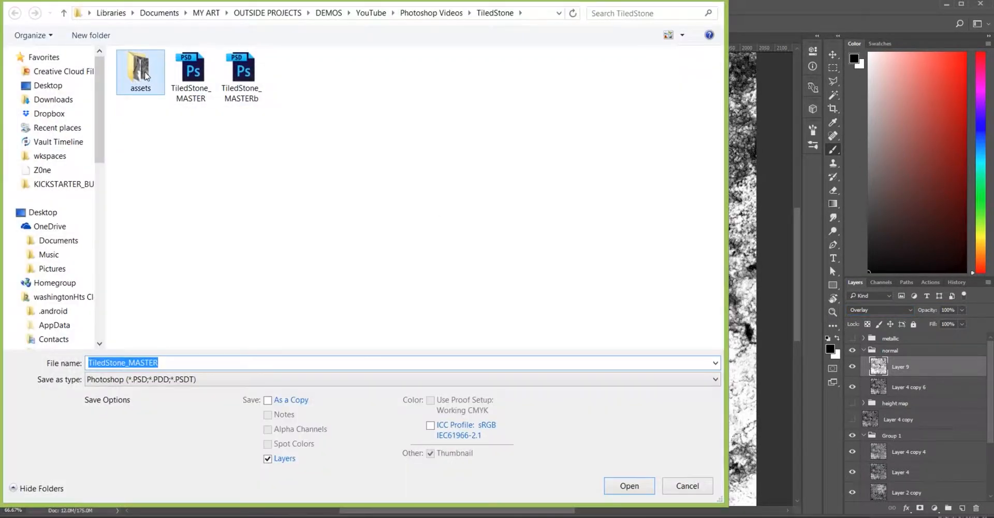
{"action": "double_click", "coordinate": [140, 70]}
{"action": "left_click", "coordinate": [166, 380]}
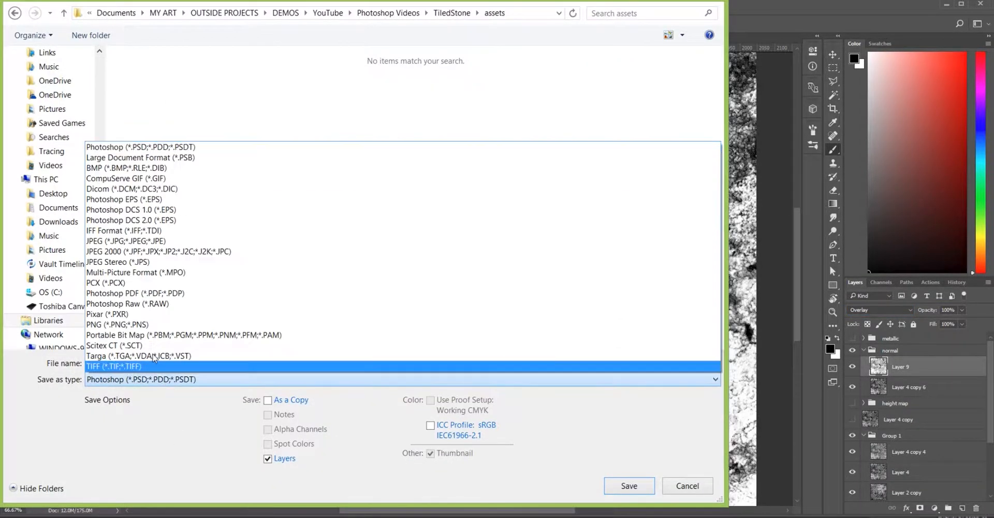
{"action": "left_click", "coordinate": [145, 324]}
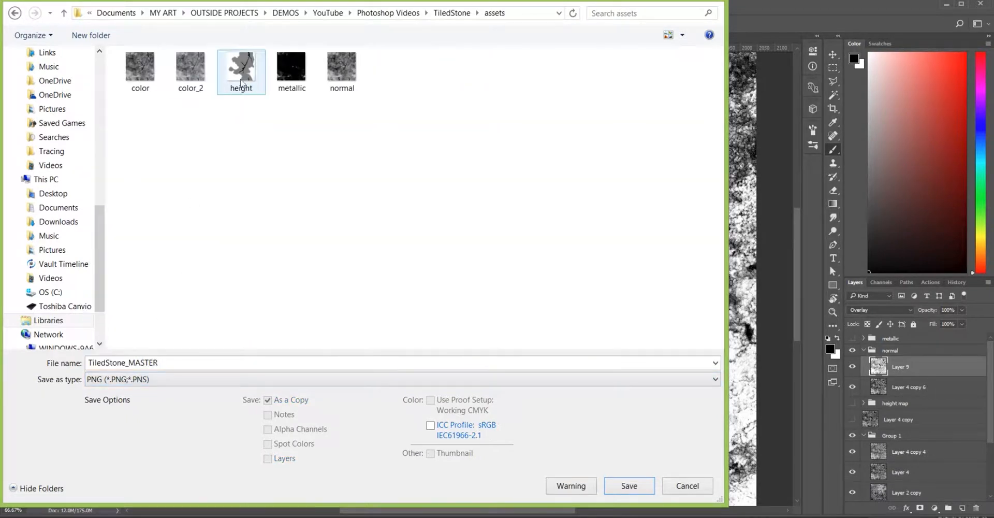
{"action": "left_click", "coordinate": [343, 73]}
{"action": "double_click", "coordinate": [342, 73]}
{"action": "left_click", "coordinate": [536, 257]}
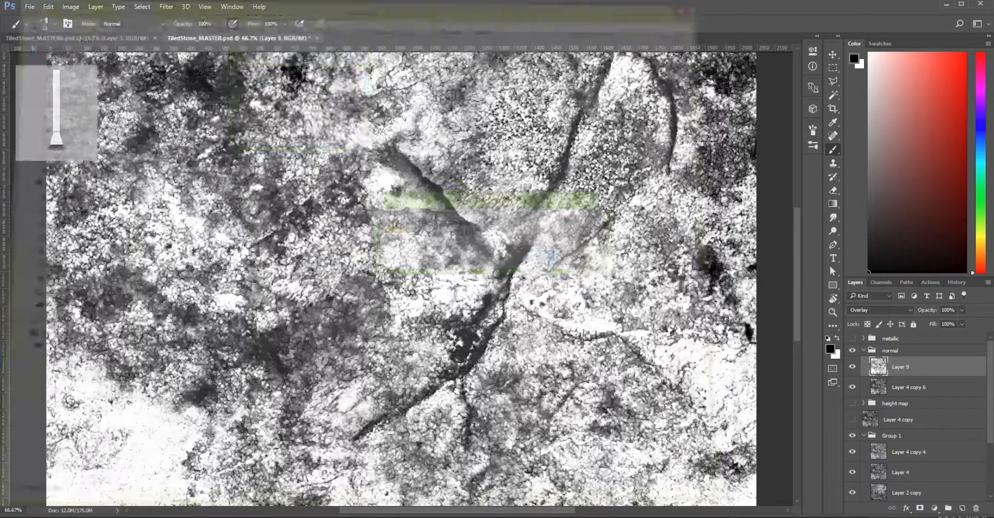
{"action": "left_click", "coordinate": [331, 79]}
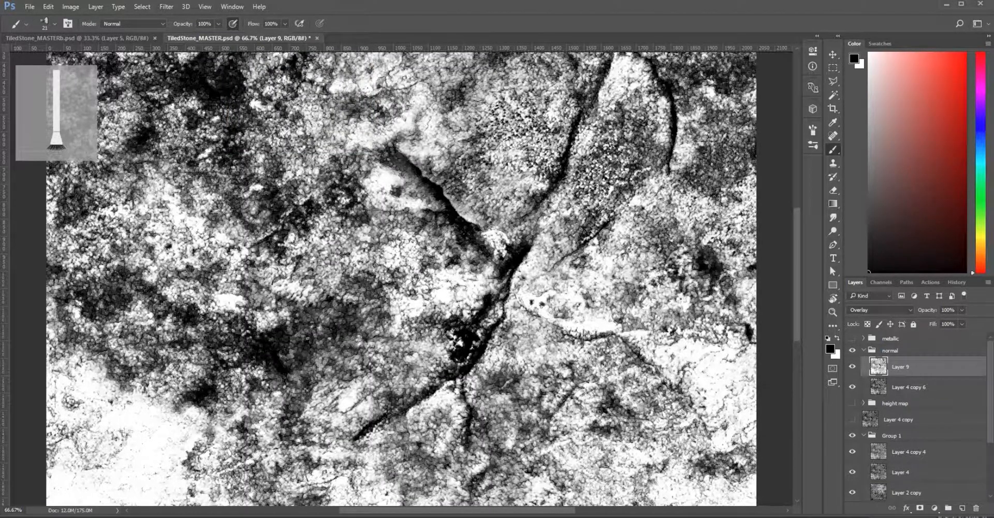
{"action": "key", "text": "alt+Tab"}
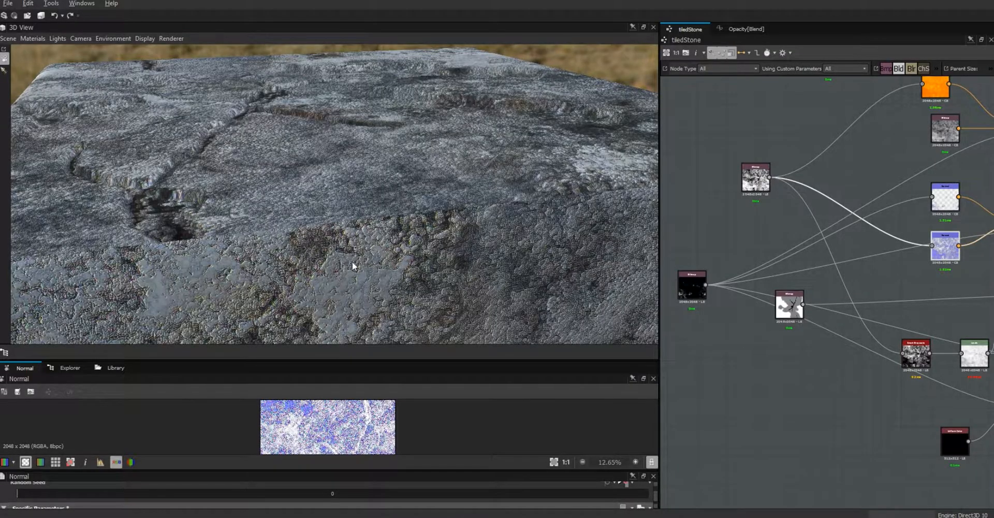
- Orbit the 3D view to inspect the new normal detail, then nudge the normal bitmap node up-left
{"action": "left_click_drag", "start_coordinate": [359, 235], "coordinate": [324, 145]}
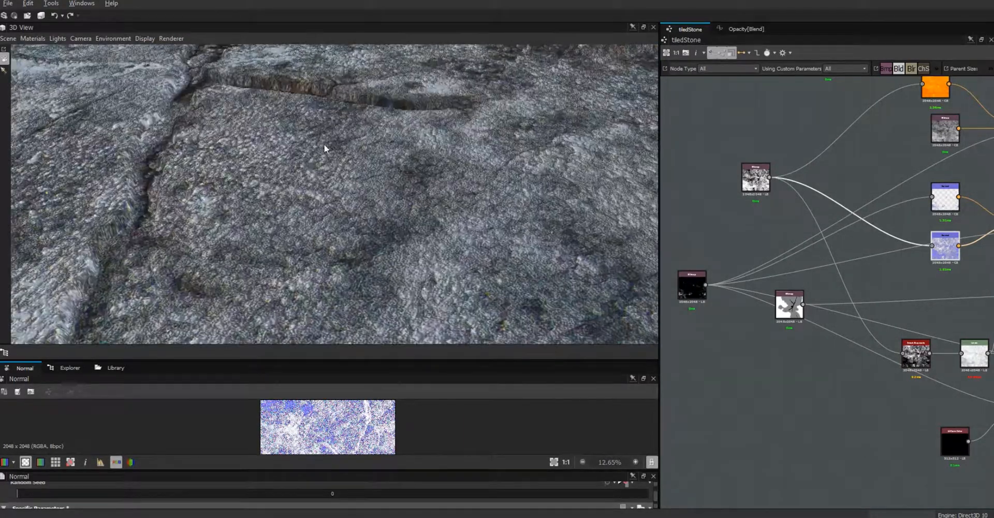
{"action": "left_click_drag", "start_coordinate": [320, 195], "coordinate": [260, 207]}
{"action": "left_click_drag", "start_coordinate": [386, 178], "coordinate": [349, 175]}
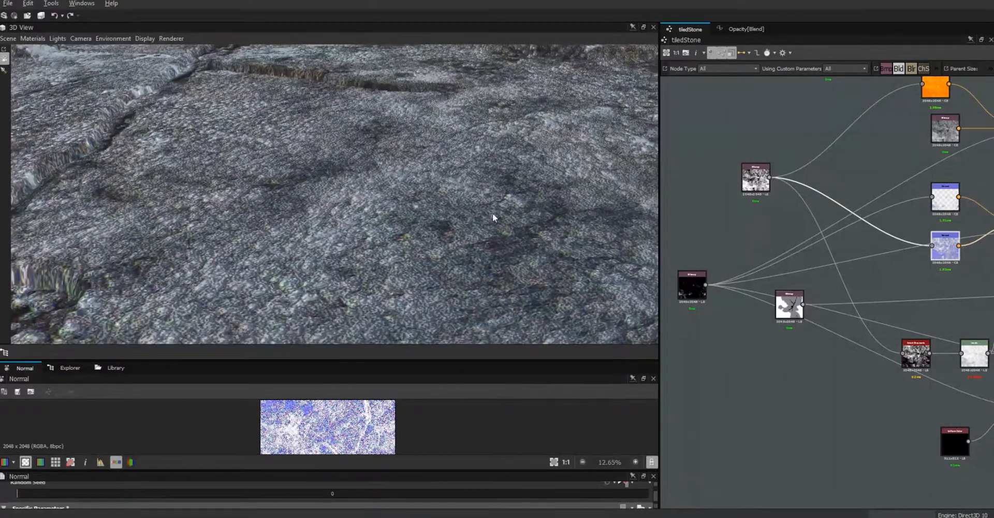
{"action": "left_click_drag", "start_coordinate": [515, 292], "coordinate": [350, 306]}
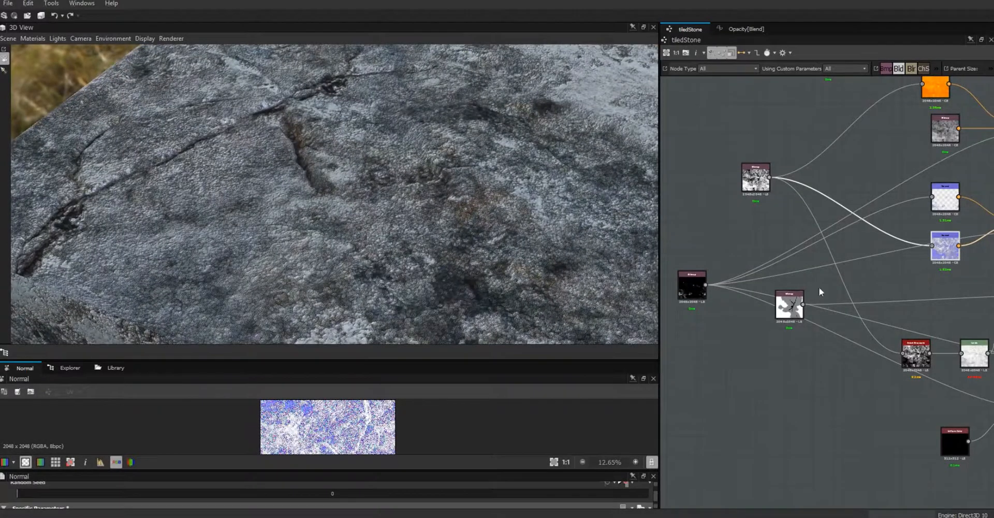
{"action": "left_click_drag", "start_coordinate": [754, 181], "coordinate": [723, 172]}
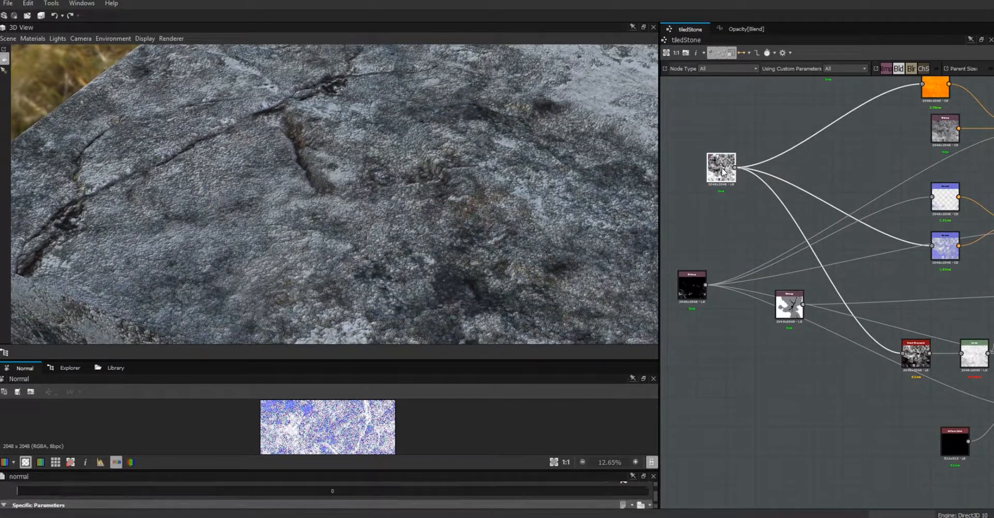
- View the normal texture fitted in an enlarged 2D view, widen the graph, and drop in a Levels node
{"action": "double_click", "coordinate": [724, 172]}
{"action": "left_click_drag", "start_coordinate": [329, 358], "coordinate": [342, 168]}
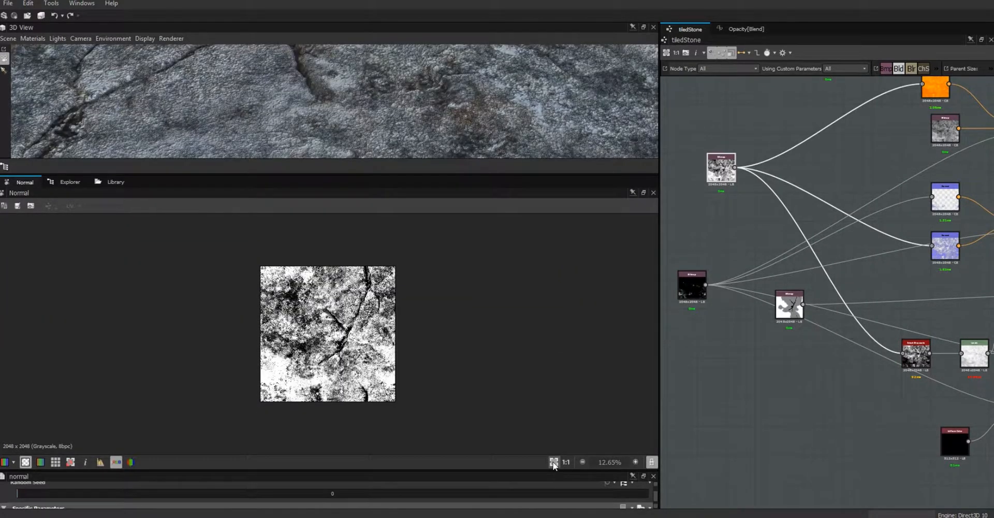
{"action": "left_click", "coordinate": [554, 462]}
{"action": "scroll", "coordinate": [420, 343], "scroll_direction": "up", "scroll_amount": 4}
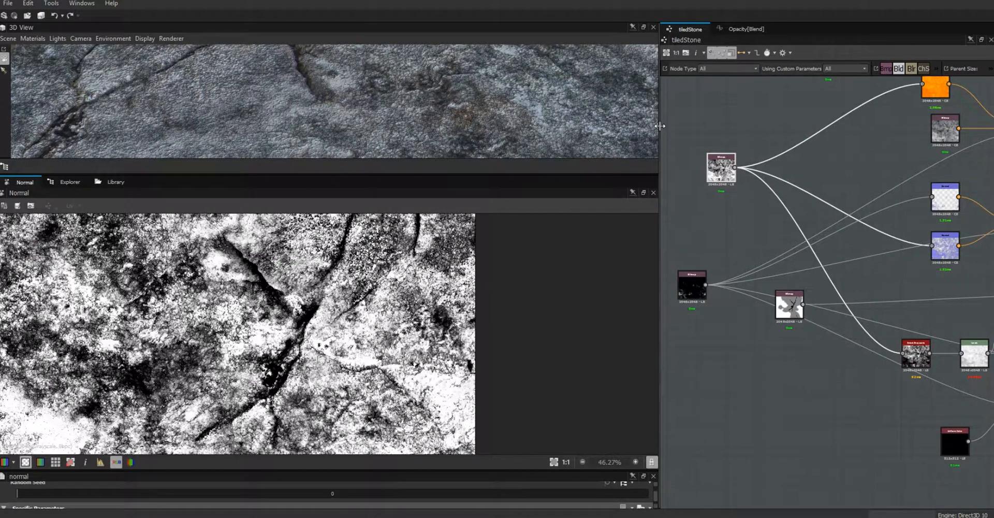
{"action": "left_click_drag", "start_coordinate": [660, 121], "coordinate": [291, 121]}
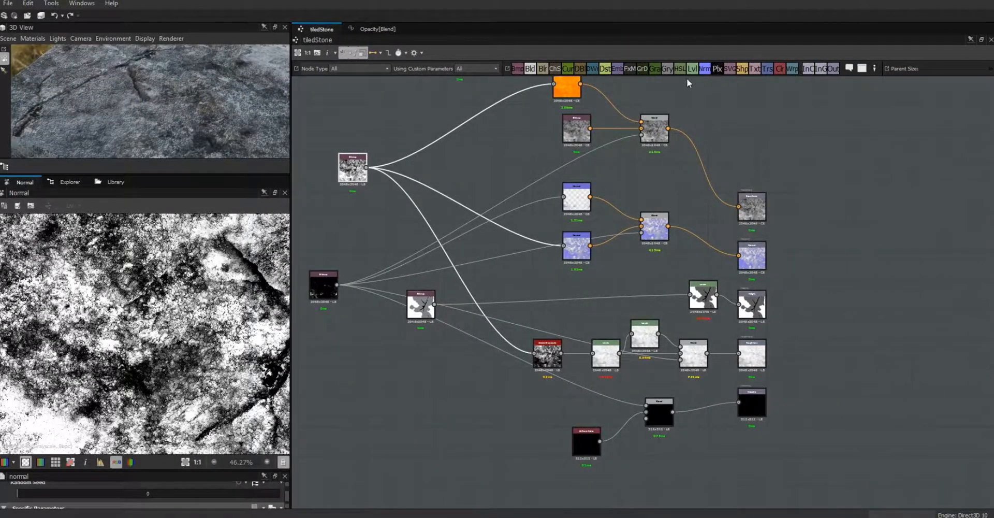
{"action": "left_click_drag", "start_coordinate": [692, 68], "coordinate": [437, 395]}
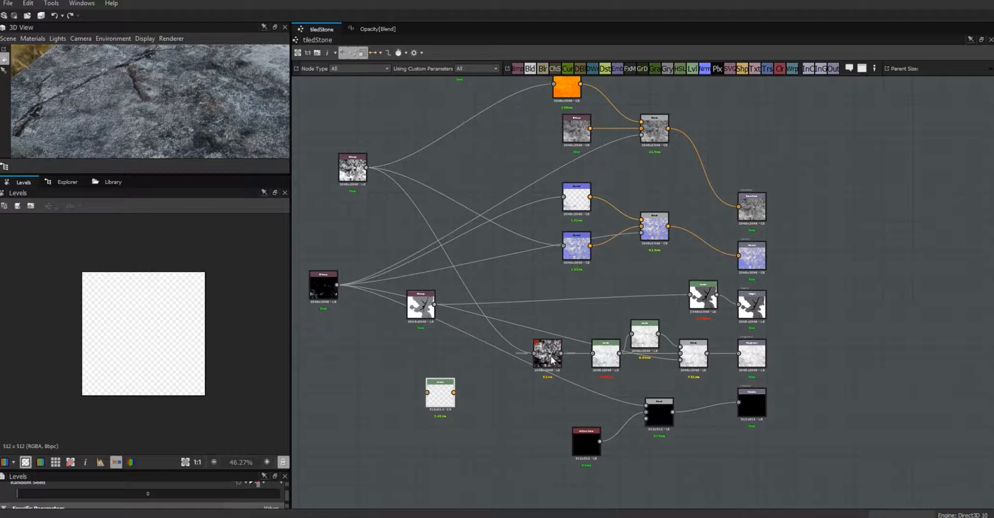
- Place the Levels node by the roughness chain and feed it the Smart Grayscale output
{"action": "scroll", "coordinate": [746, 352], "scroll_direction": "up", "scroll_amount": 2}
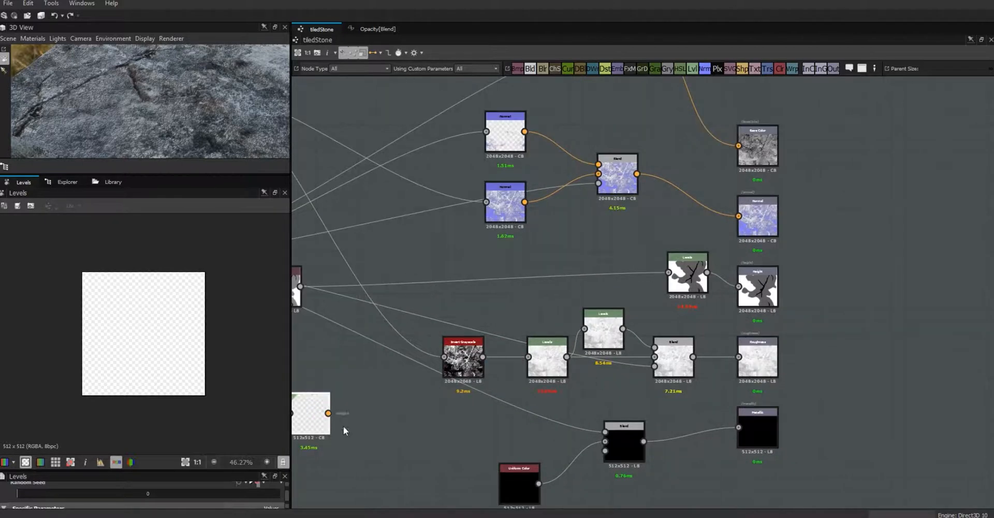
{"action": "left_click_drag", "start_coordinate": [312, 416], "coordinate": [441, 398]}
{"action": "left_click_drag", "start_coordinate": [483, 357], "coordinate": [374, 428]}
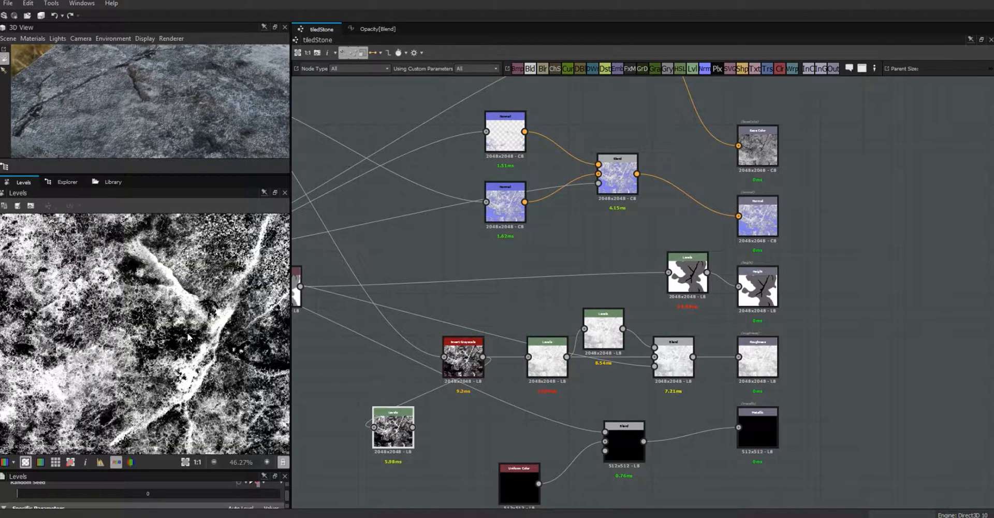
- Pull the Levels white point left, black point right, and tweak midtones for a stark mask
{"action": "scroll", "coordinate": [189, 335], "scroll_direction": "down", "scroll_amount": 1}
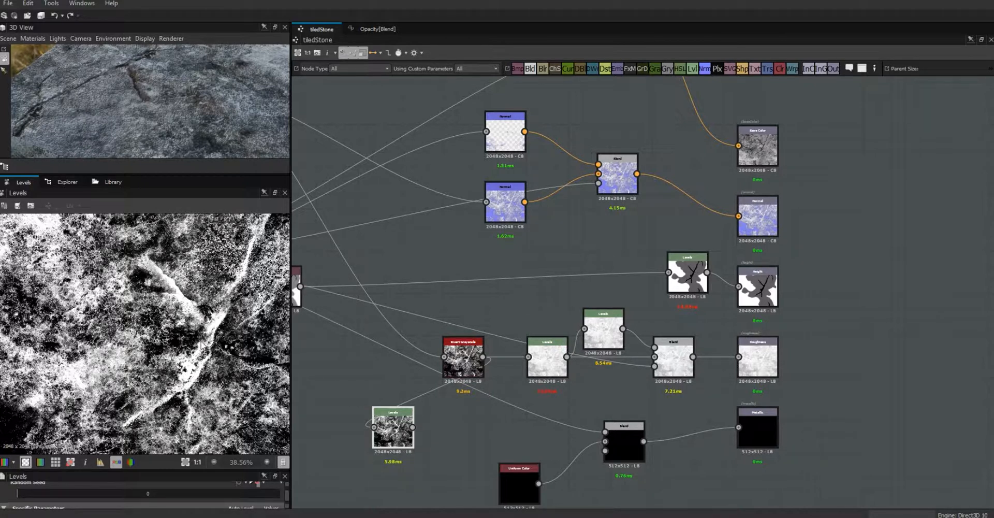
{"action": "scroll", "coordinate": [206, 335], "scroll_direction": "up", "scroll_amount": 2}
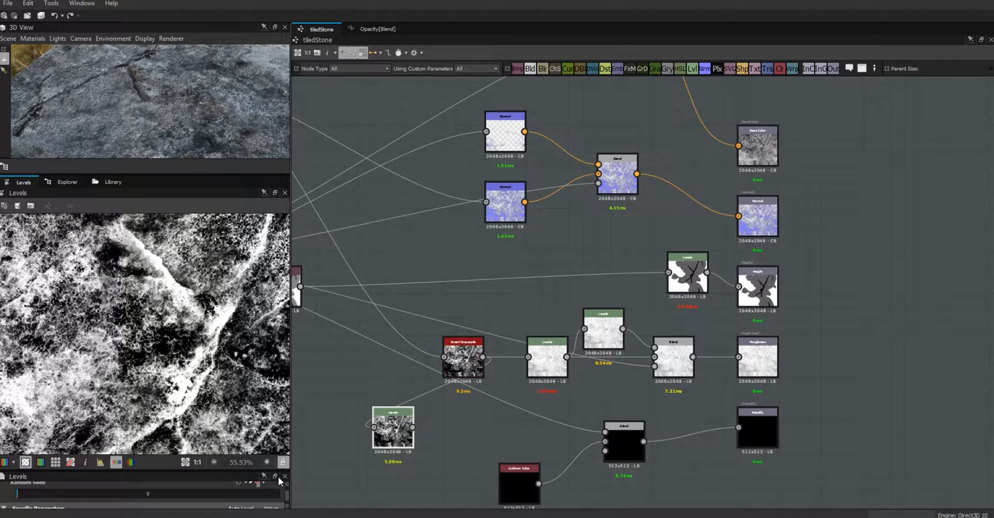
{"action": "left_click_drag", "start_coordinate": [257, 469], "coordinate": [257, 411]}
{"action": "left_click_drag", "start_coordinate": [289, 478], "coordinate": [288, 492]}
{"action": "left_click_drag", "start_coordinate": [269, 439], "coordinate": [222, 444]}
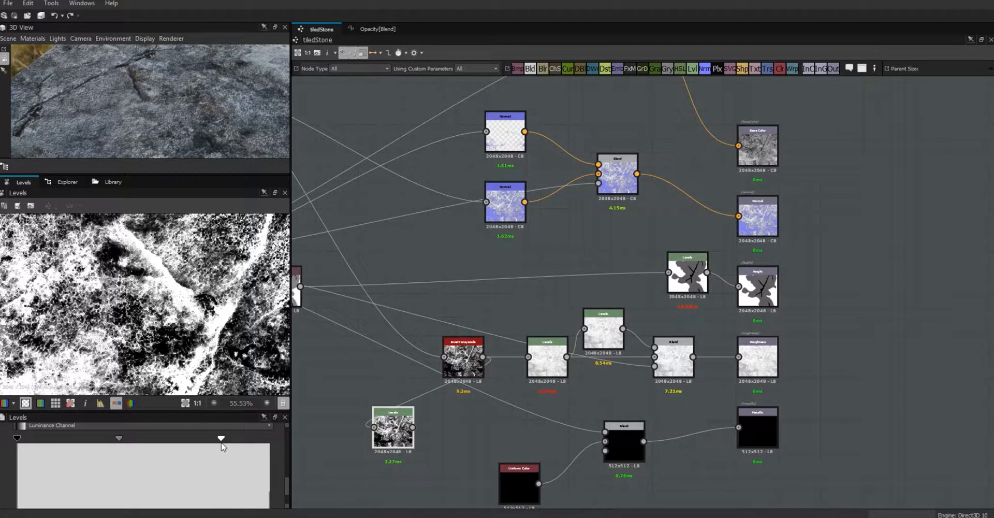
{"action": "left_click_drag", "start_coordinate": [16, 438], "coordinate": [71, 439]}
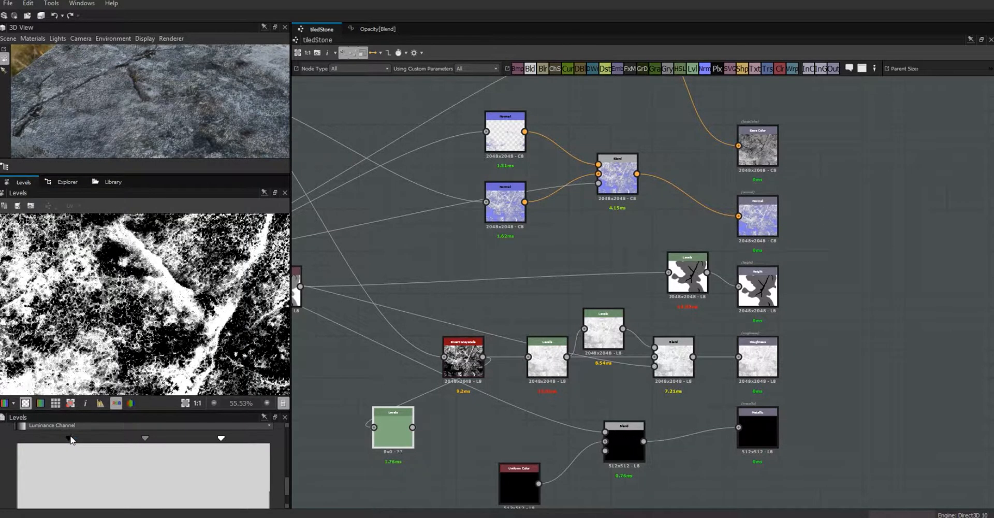
{"action": "left_click_drag", "start_coordinate": [146, 438], "coordinate": [128, 443]}
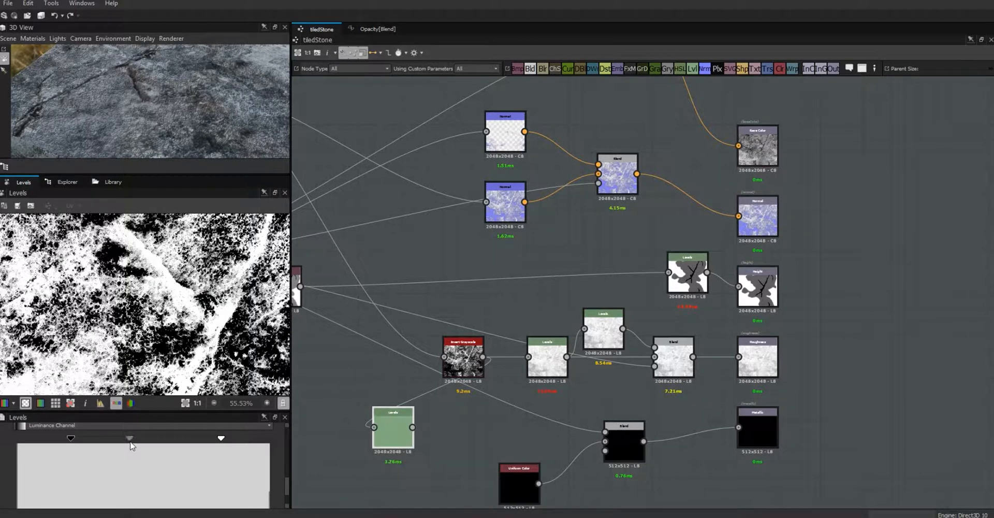
{"action": "left_click_drag", "start_coordinate": [130, 440], "coordinate": [132, 441]}
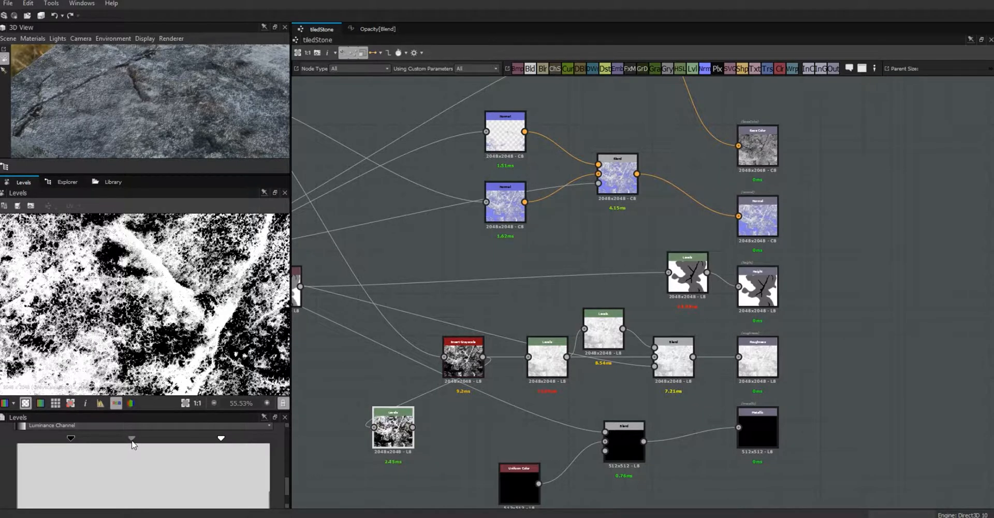
{"action": "left_click_drag", "start_coordinate": [288, 490], "coordinate": [288, 504]}
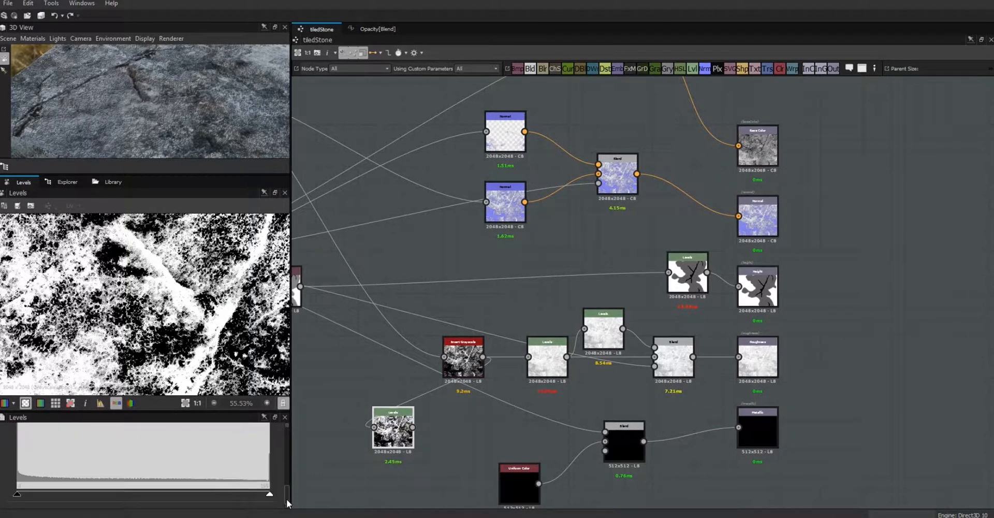
- Raise the Levels black point and reroute the unnamed node's outputs through the Levels node
{"action": "left_click_drag", "start_coordinate": [18, 495], "coordinate": [150, 489]}
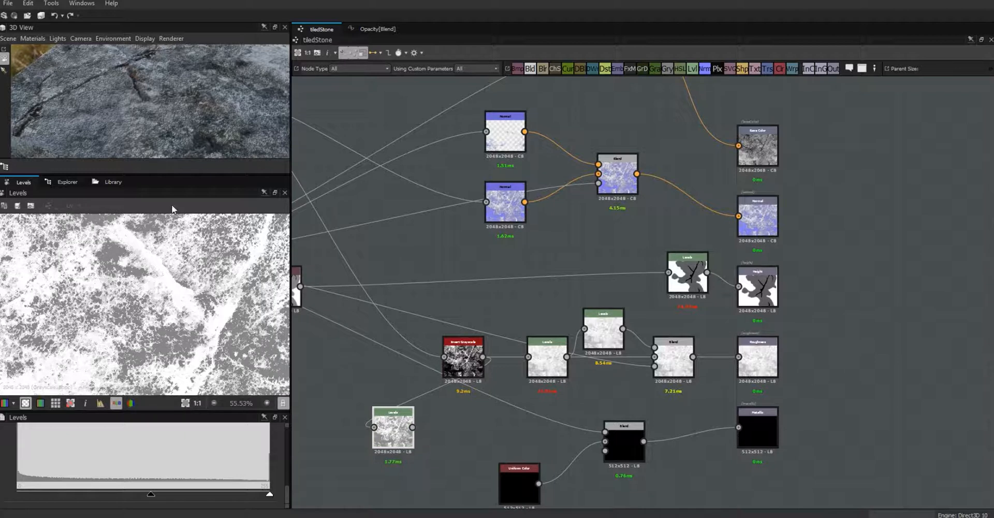
{"action": "left_click_drag", "start_coordinate": [454, 350], "coordinate": [427, 322]}
{"action": "left_click_drag", "start_coordinate": [396, 430], "coordinate": [494, 415]}
{"action": "left_click_drag", "start_coordinate": [547, 359], "coordinate": [496, 366]}
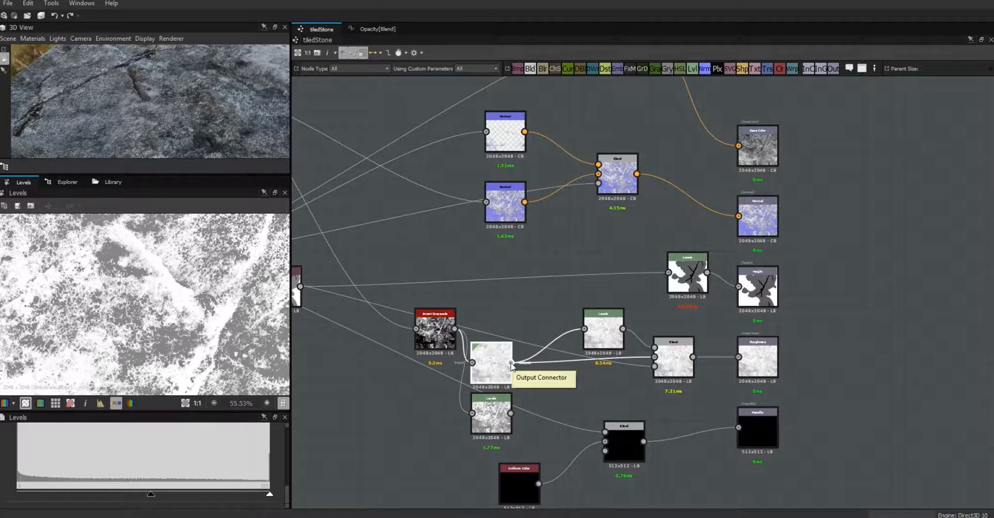
{"action": "left_click_drag", "start_coordinate": [511, 364], "coordinate": [511, 415], "text": "shift"}
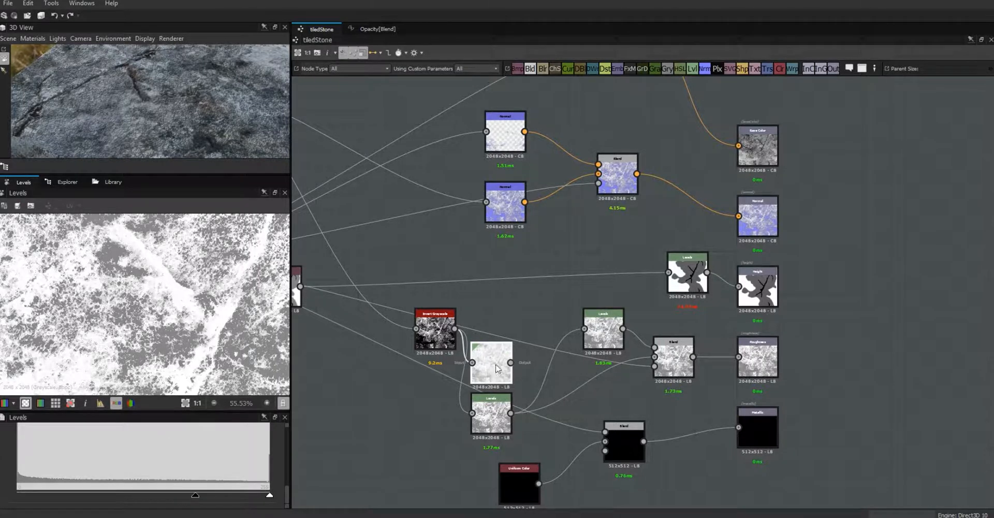
{"action": "left_click_drag", "start_coordinate": [496, 367], "coordinate": [505, 319]}
{"action": "left_click_drag", "start_coordinate": [496, 417], "coordinate": [526, 382]}
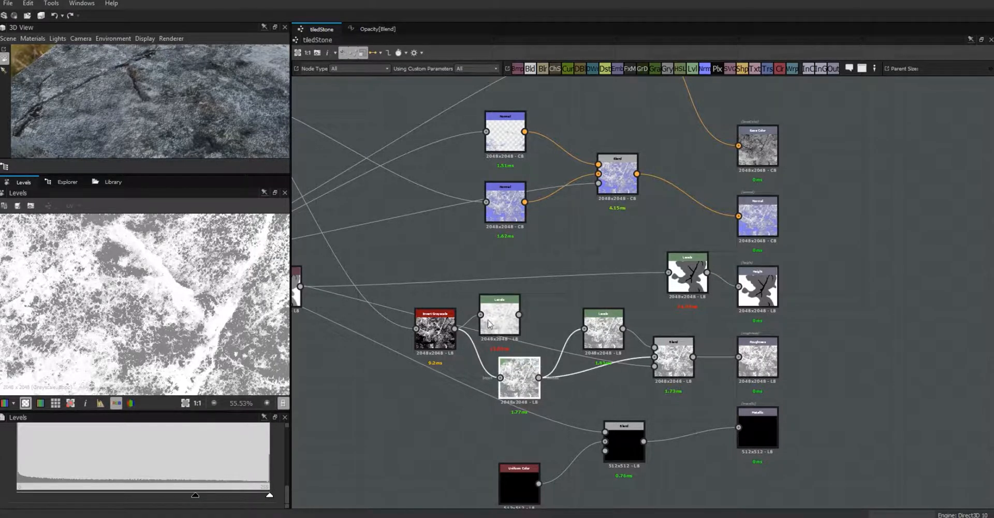
- Push the lower Levels node's midtones right to brighten roughness, checking the stone in 3D
{"action": "left_click_drag", "start_coordinate": [223, 121], "coordinate": [162, 148]}
{"action": "left_click_drag", "start_coordinate": [159, 100], "coordinate": [266, 199]}
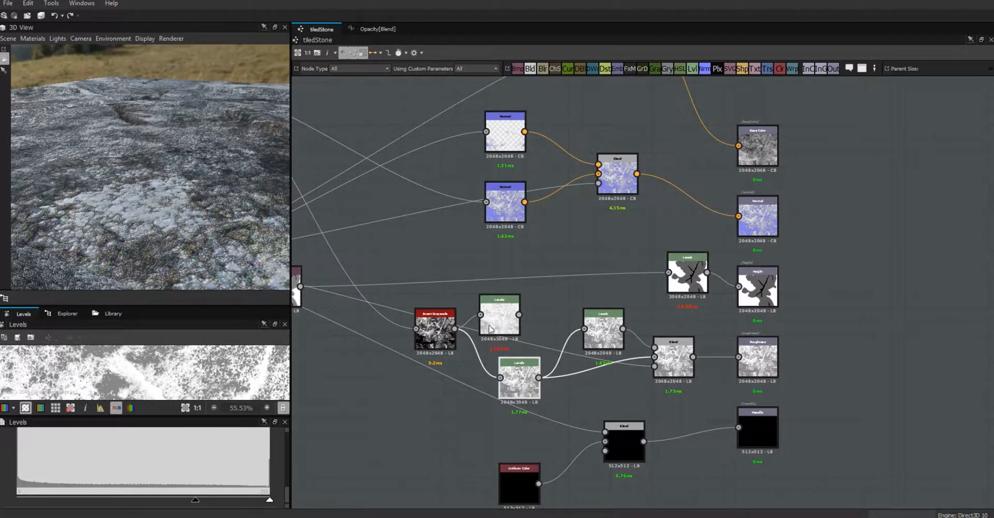
{"action": "left_click", "coordinate": [519, 387]}
{"action": "left_click_drag", "start_coordinate": [151, 502], "coordinate": [155, 501]}
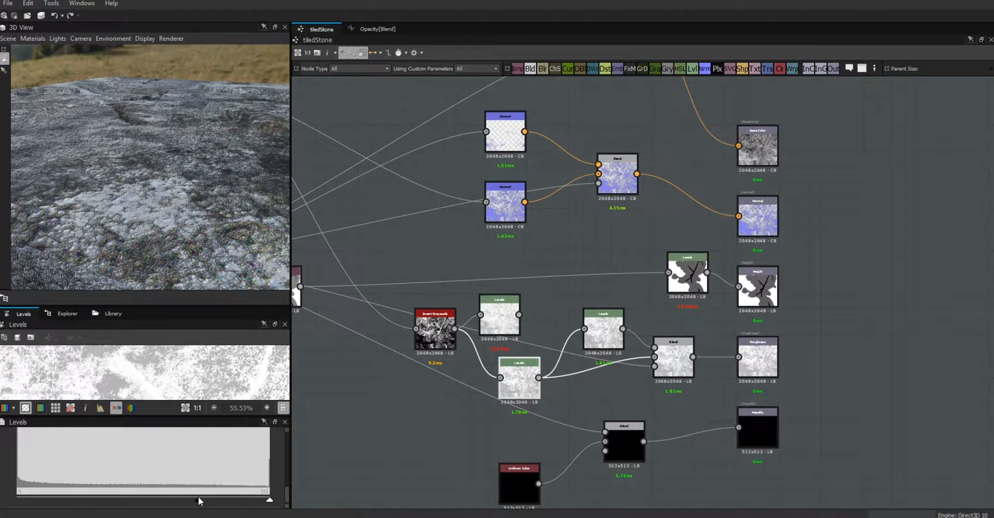
{"action": "left_click_drag", "start_coordinate": [204, 500], "coordinate": [215, 500]}
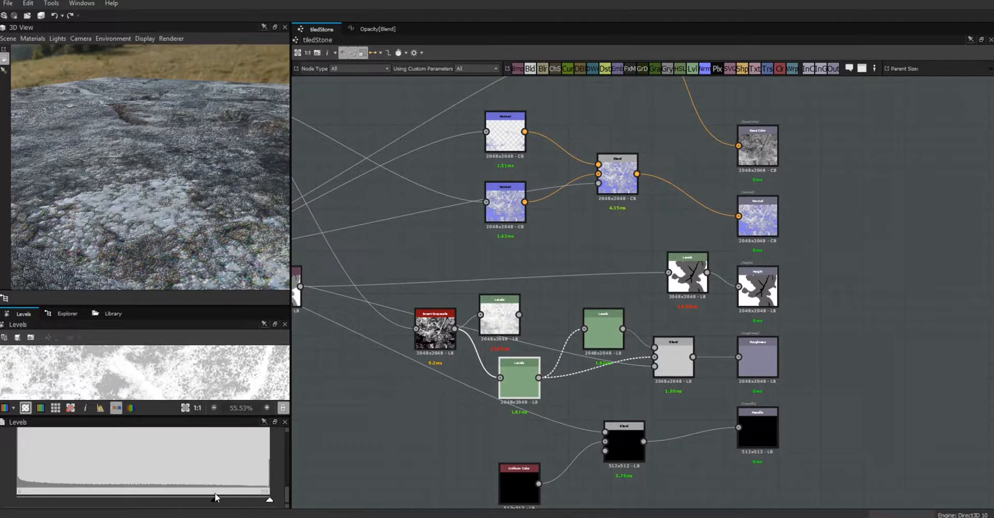
{"action": "left_click_drag", "start_coordinate": [155, 225], "coordinate": [291, 340]}
- Set the metalVeins (Float 1) default to 0.85 and orbit the 3D view to see the orange veins
{"action": "left_click", "coordinate": [371, 395]}
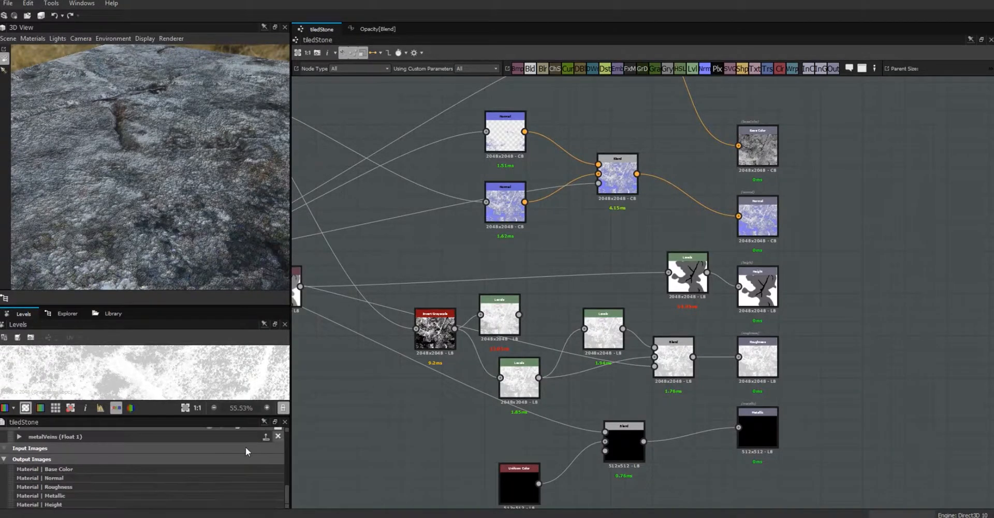
{"action": "left_click", "coordinate": [19, 437]}
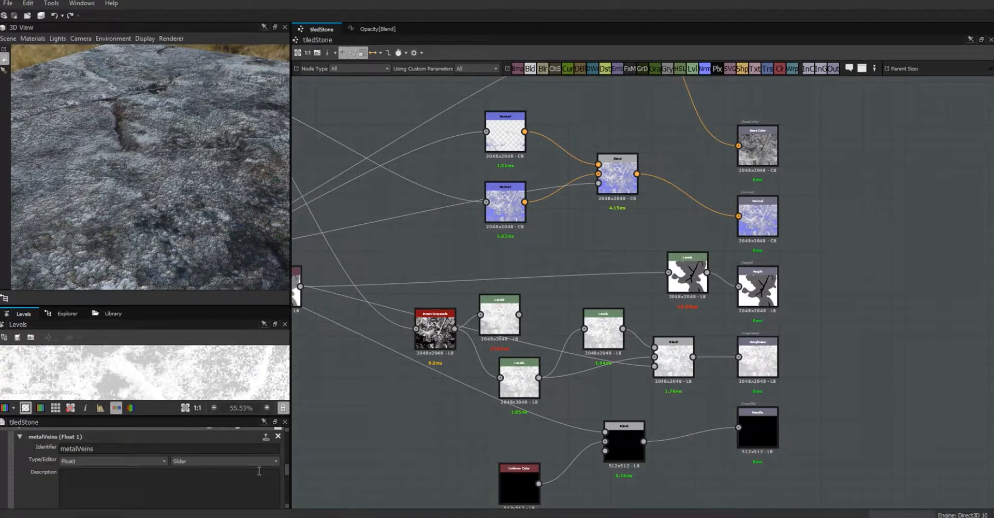
{"action": "left_click_drag", "start_coordinate": [285, 471], "coordinate": [286, 480]}
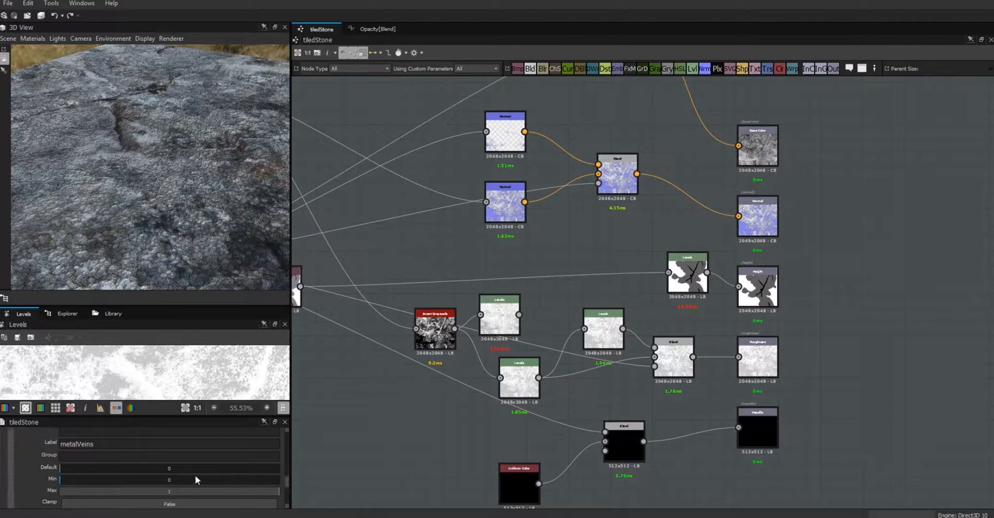
{"action": "left_click_drag", "start_coordinate": [62, 466], "coordinate": [160, 476]}
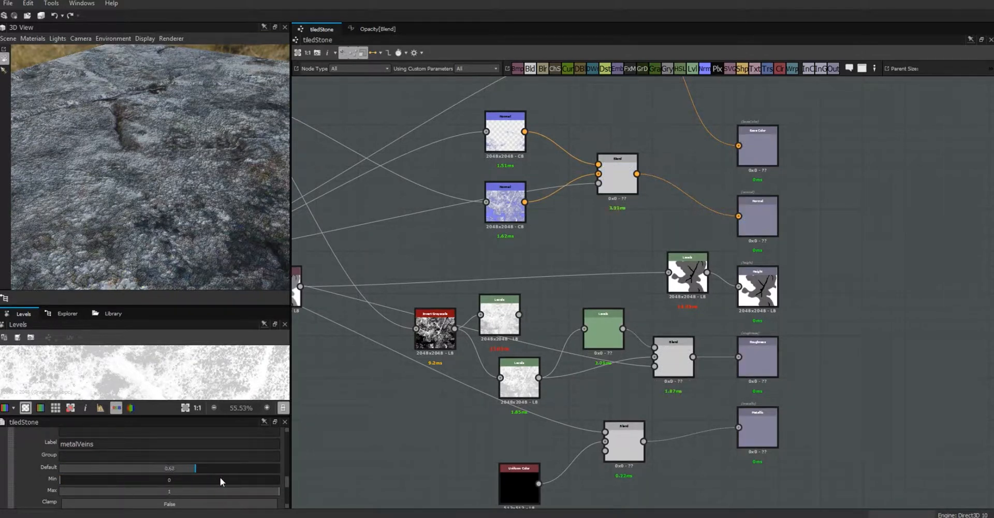
{"action": "left_click_drag", "start_coordinate": [239, 477], "coordinate": [247, 475]}
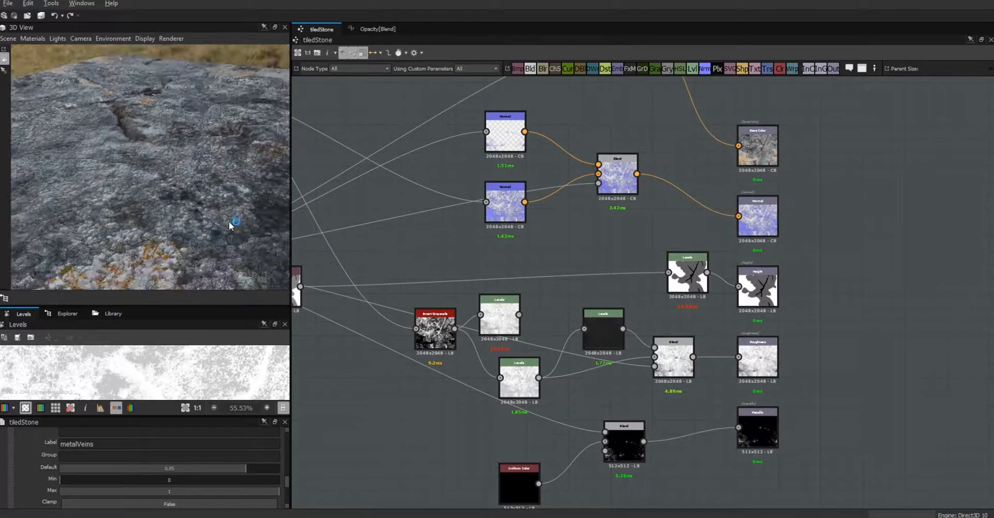
{"action": "left_click_drag", "start_coordinate": [316, 245], "coordinate": [359, 254]}
{"action": "left_click_drag", "start_coordinate": [207, 228], "coordinate": [665, 274]}
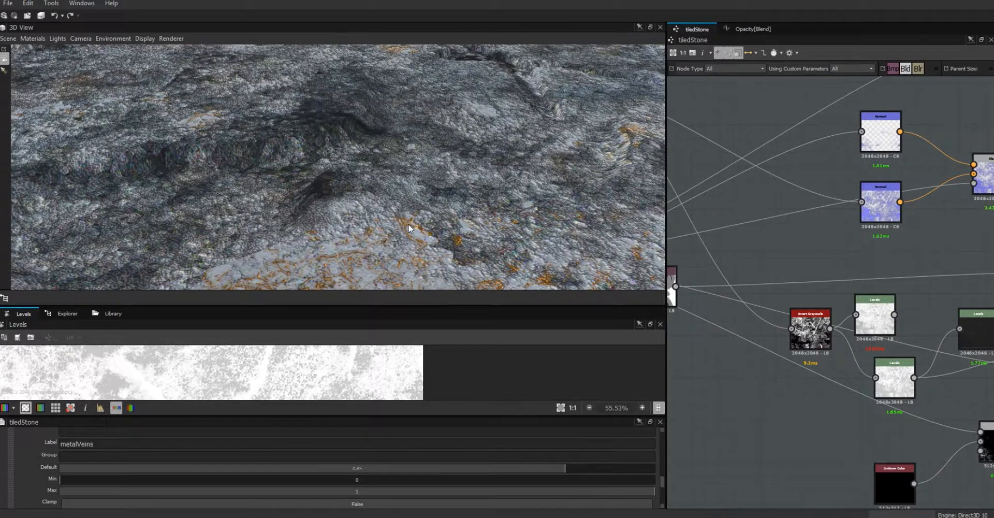
- Orbit and zoom the 3D view to inspect the sparse orange metallic flecks along the stone's cracks
{"action": "right_click_drag", "start_coordinate": [425, 221], "coordinate": [616, 443]}
{"action": "left_click_drag", "start_coordinate": [435, 209], "coordinate": [396, 258]}
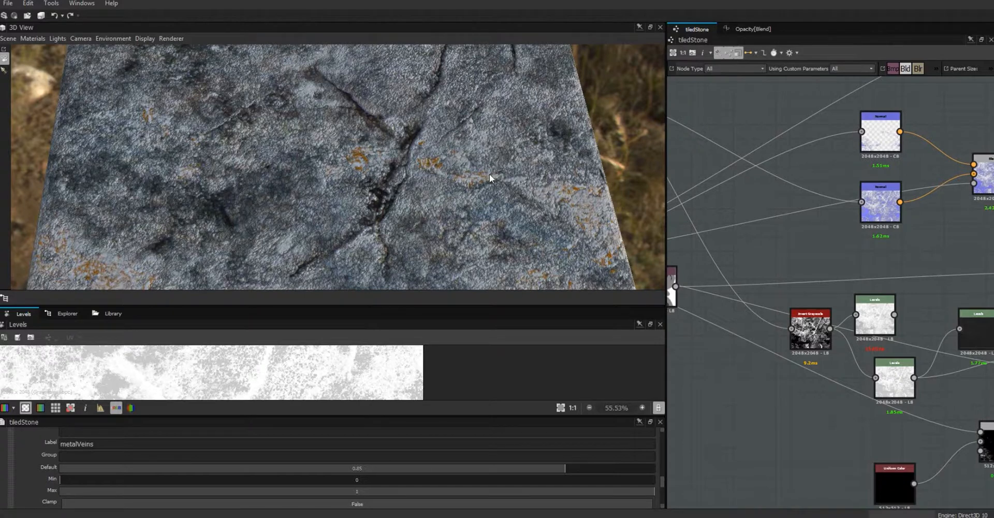
{"action": "right_click_drag", "start_coordinate": [489, 174], "coordinate": [404, 34]}
{"action": "left_click_drag", "start_coordinate": [395, 151], "coordinate": [519, 113]}
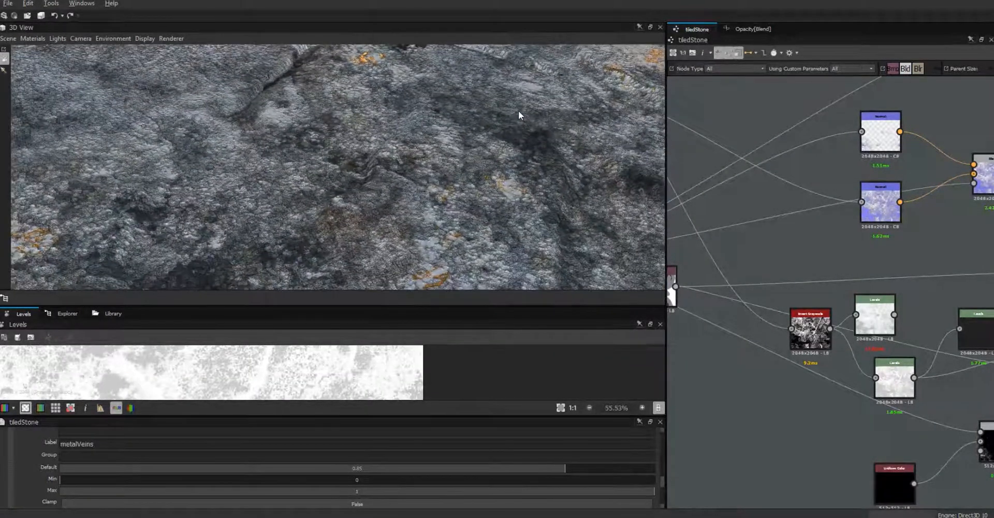
{"action": "left_click_drag", "start_coordinate": [419, 203], "coordinate": [478, 210]}
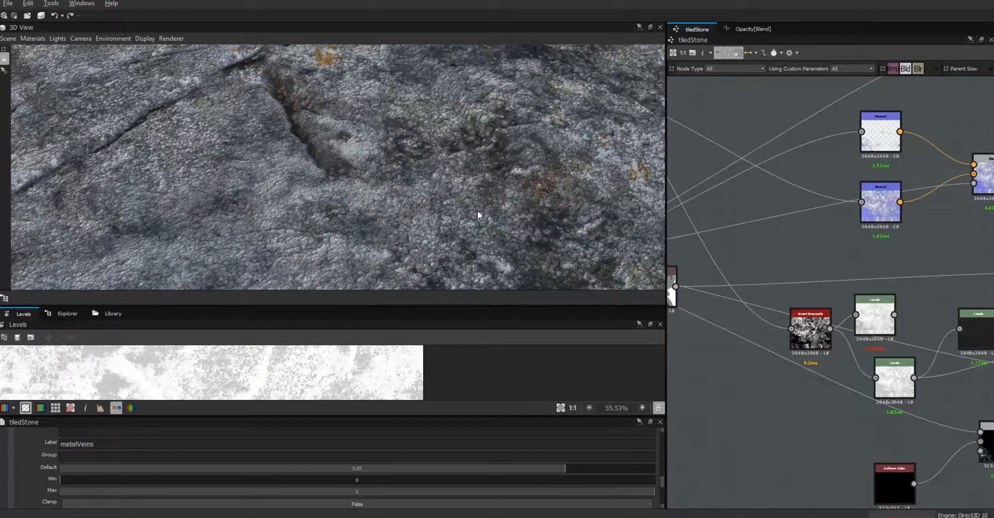
{"action": "left_click_drag", "start_coordinate": [435, 169], "coordinate": [384, 100]}
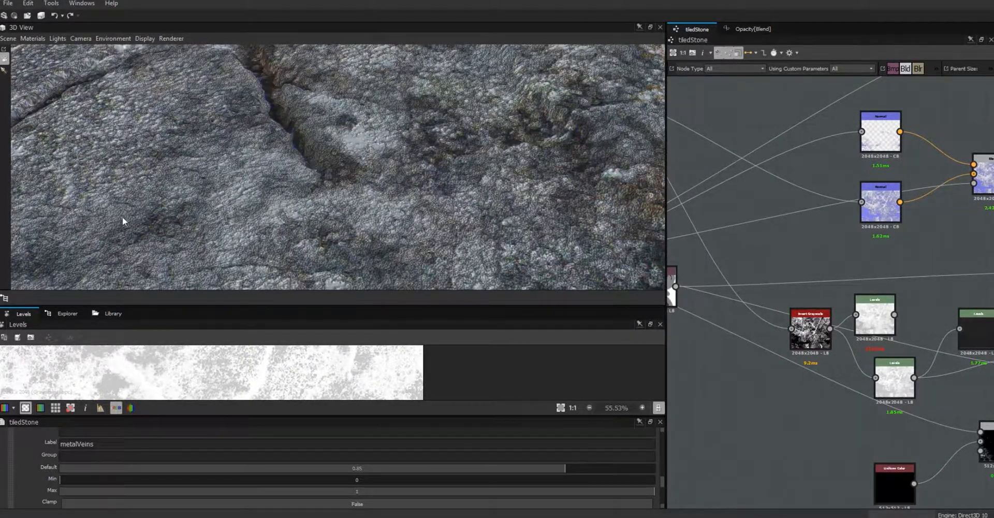
{"action": "right_click_drag", "start_coordinate": [362, 181], "coordinate": [684, 419]}
{"action": "mouse_move", "coordinate": [351, 185]}
{"action": "left_mouse_down"}
{"action": "mouse_move", "coordinate": [371, 184]}
{"action": "mouse_move", "coordinate": [376, 220]}
{"action": "mouse_move", "coordinate": [362, 182]}
{"action": "left_mouse_up"}
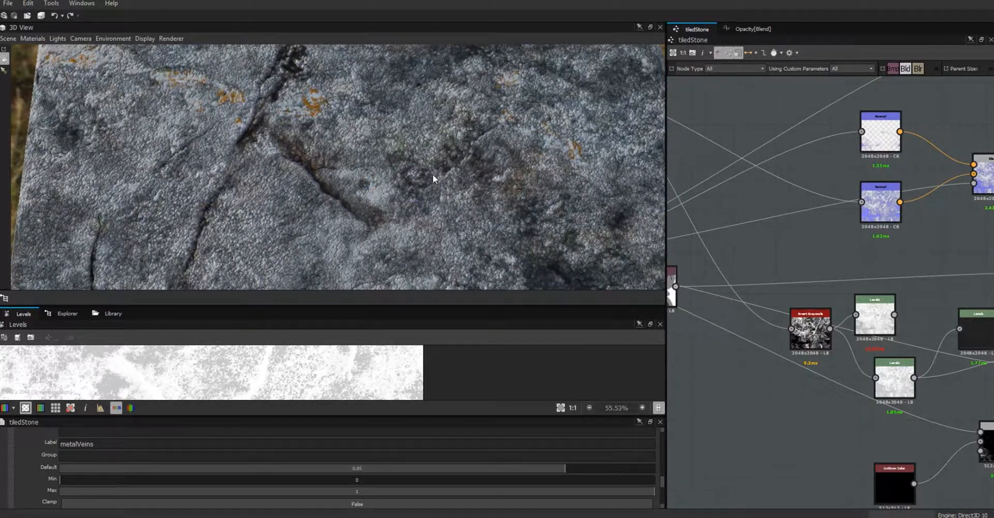